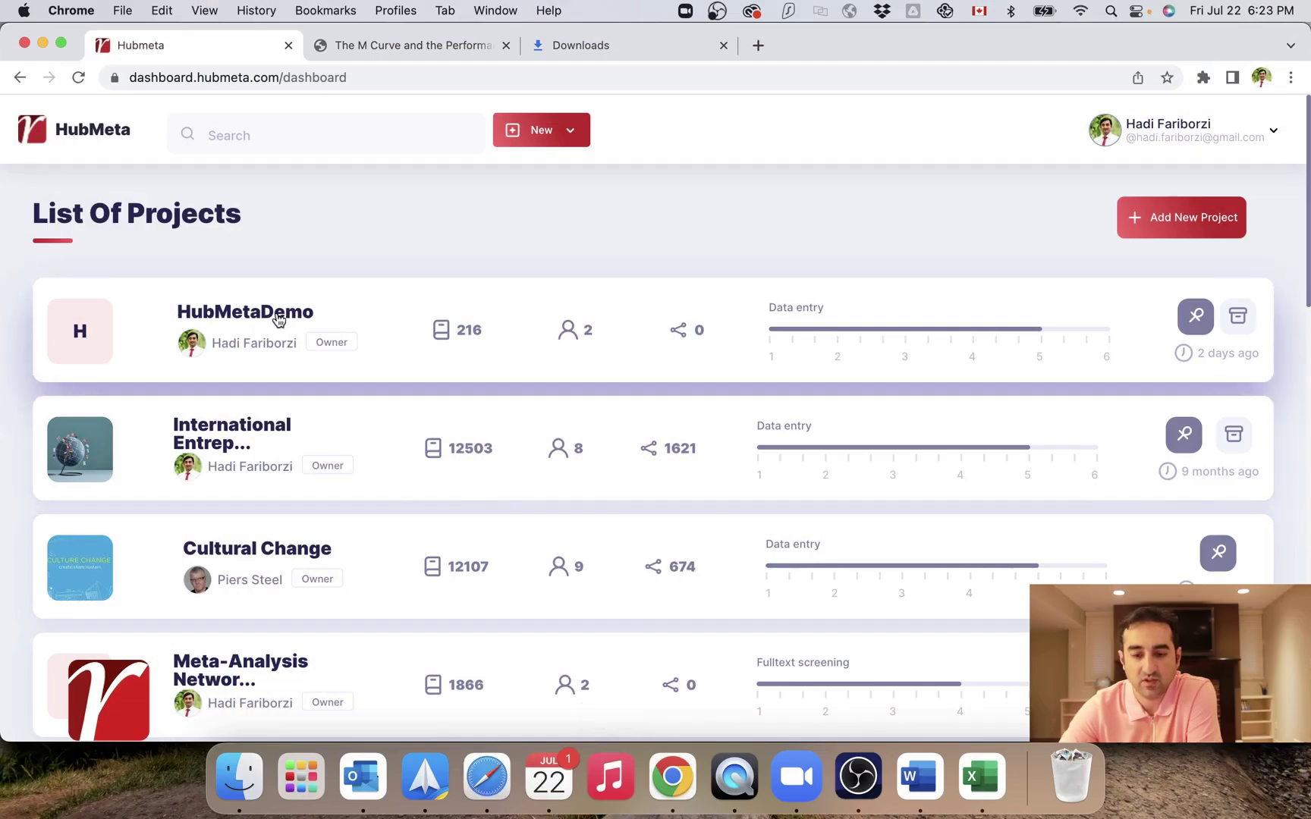
# Open the HubMetaDemo project and go to The M Curve paper's data entry page
pyautogui.click(278, 320)
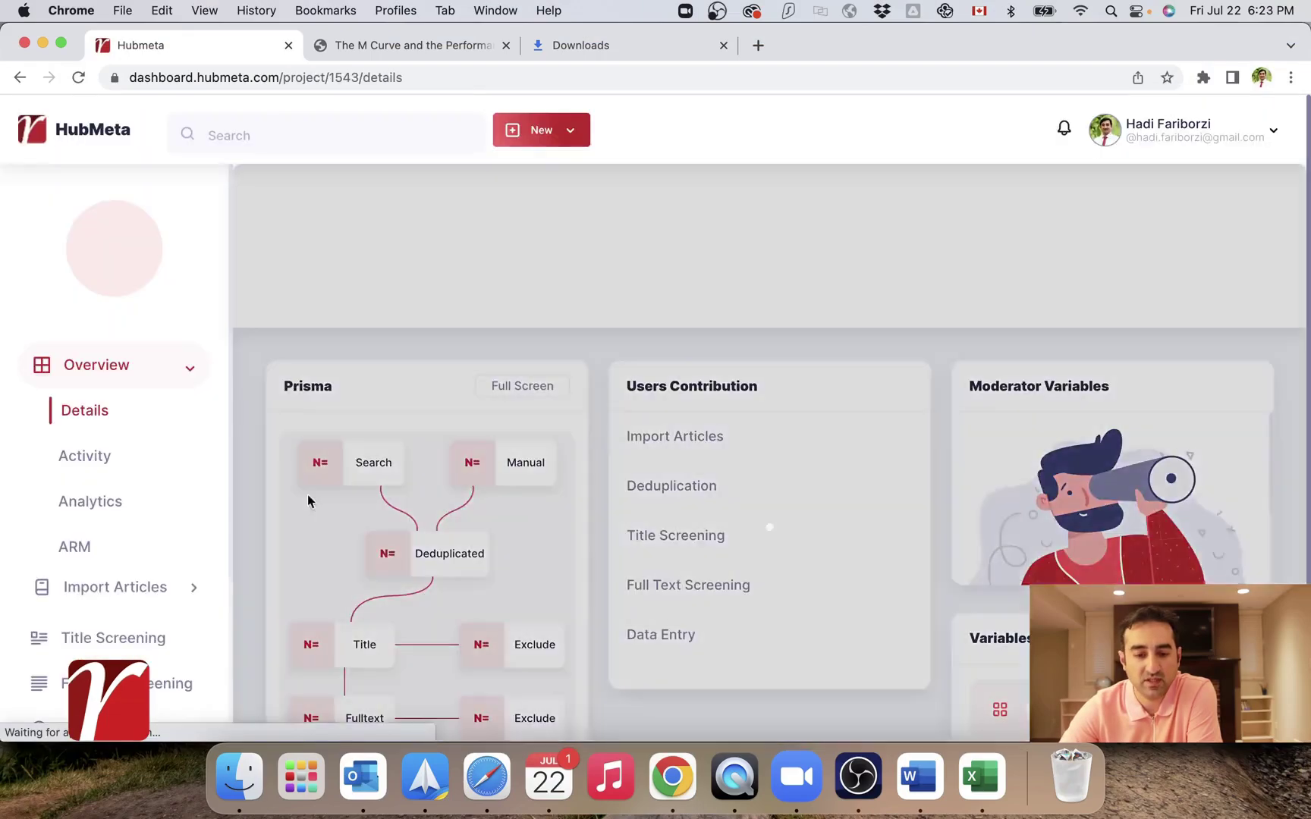
pyautogui.scroll(-3, 113, 590)
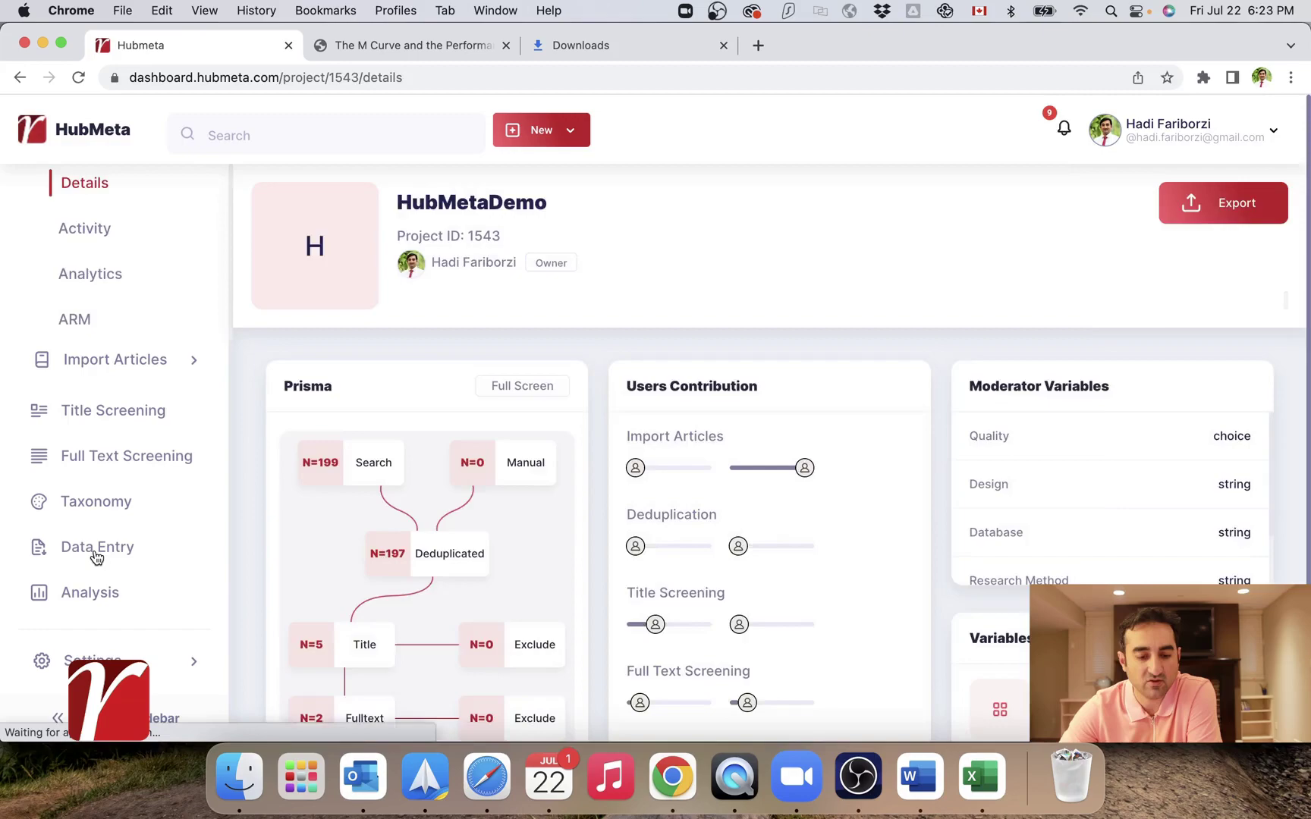
pyautogui.click(95, 550)
pyautogui.scroll(-15, 711, 638)
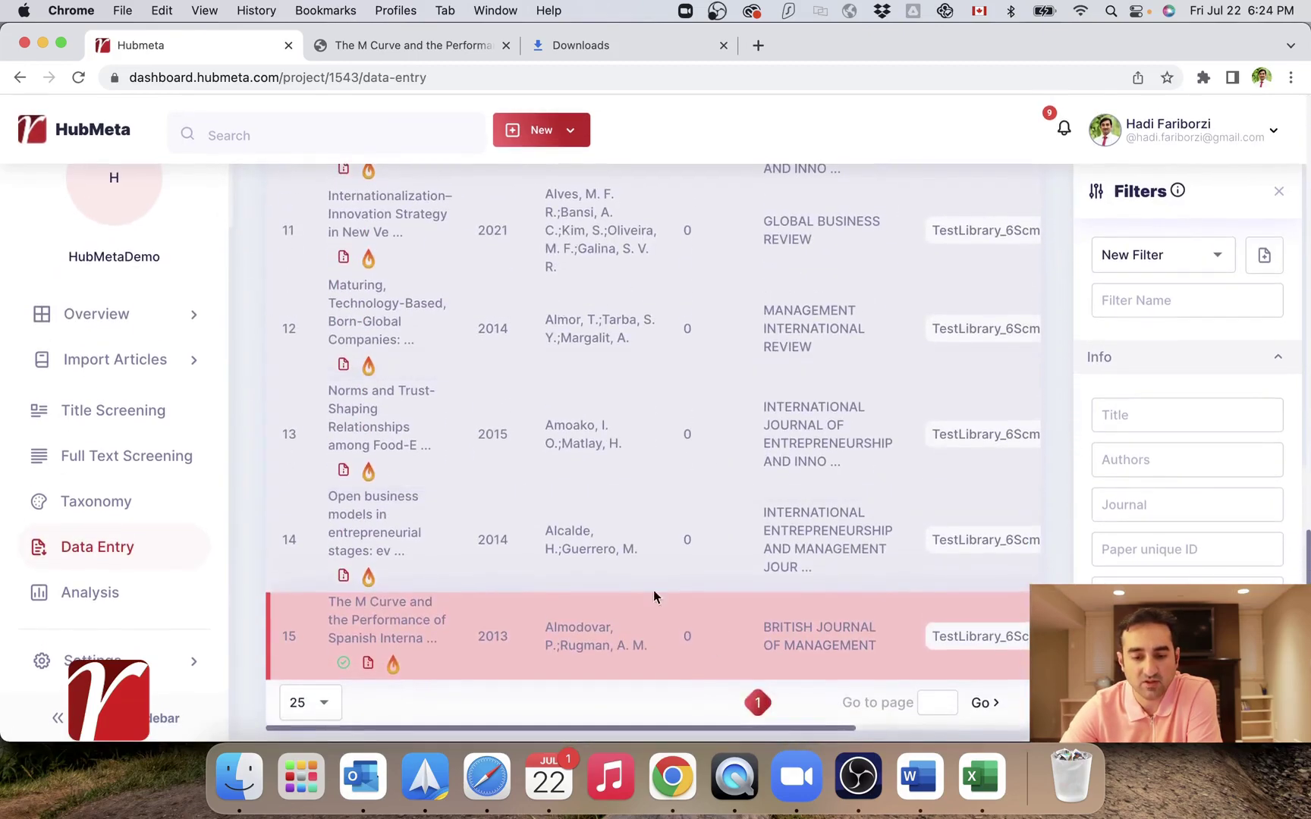
pyautogui.click(383, 630)
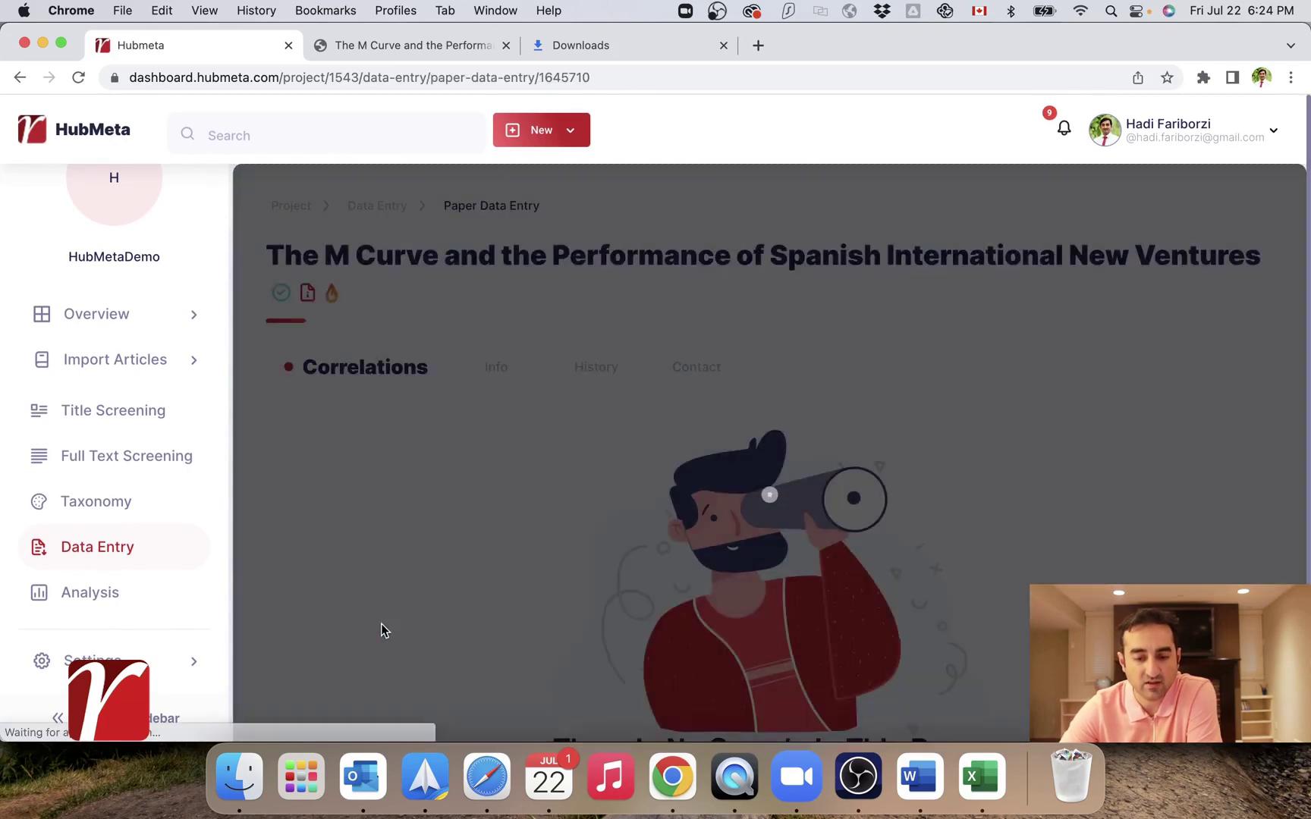
pyautogui.scroll(-2, 595, 523)
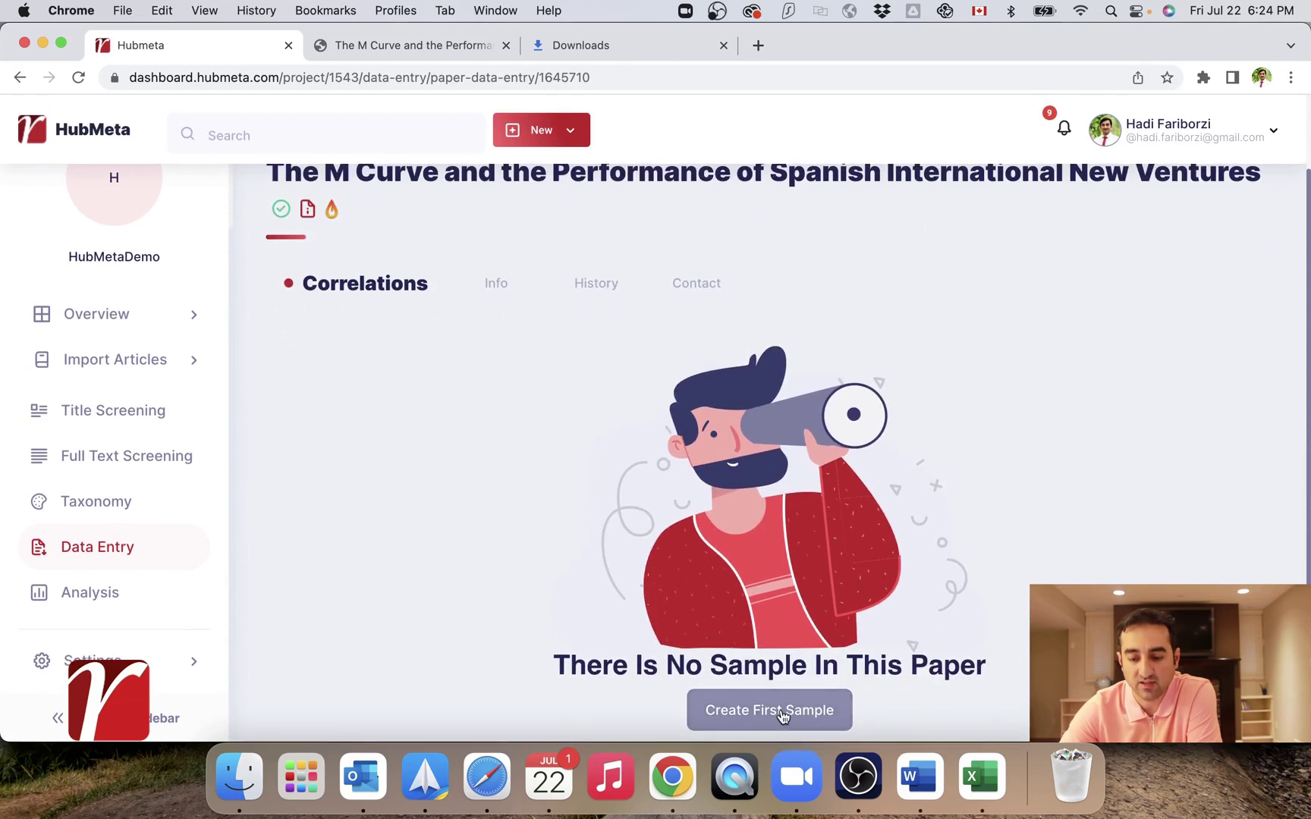
# Create Sample 1 with size 100 and open the paper's attached PDF
pyautogui.click(805, 717)
pyautogui.click(616, 419)
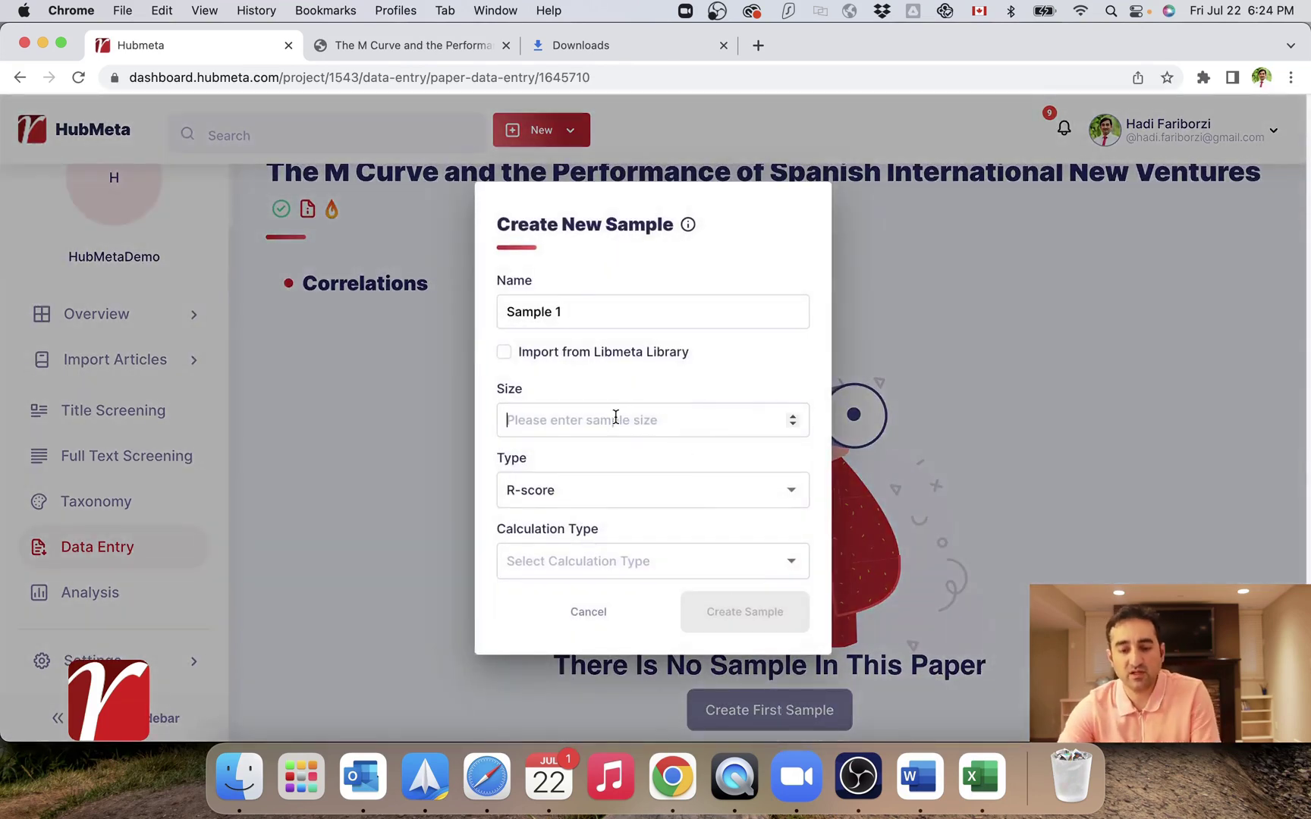
pyautogui.write('100')
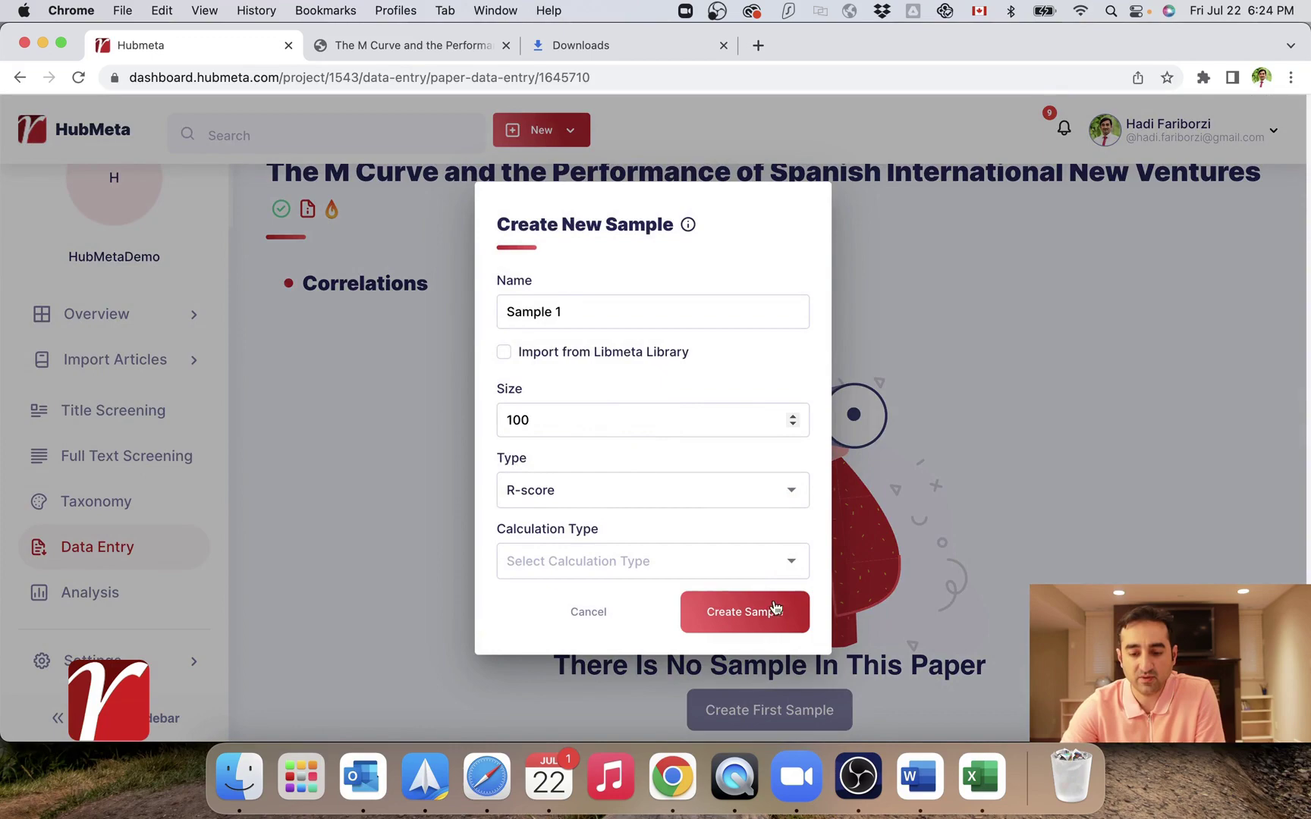
pyautogui.click(762, 605)
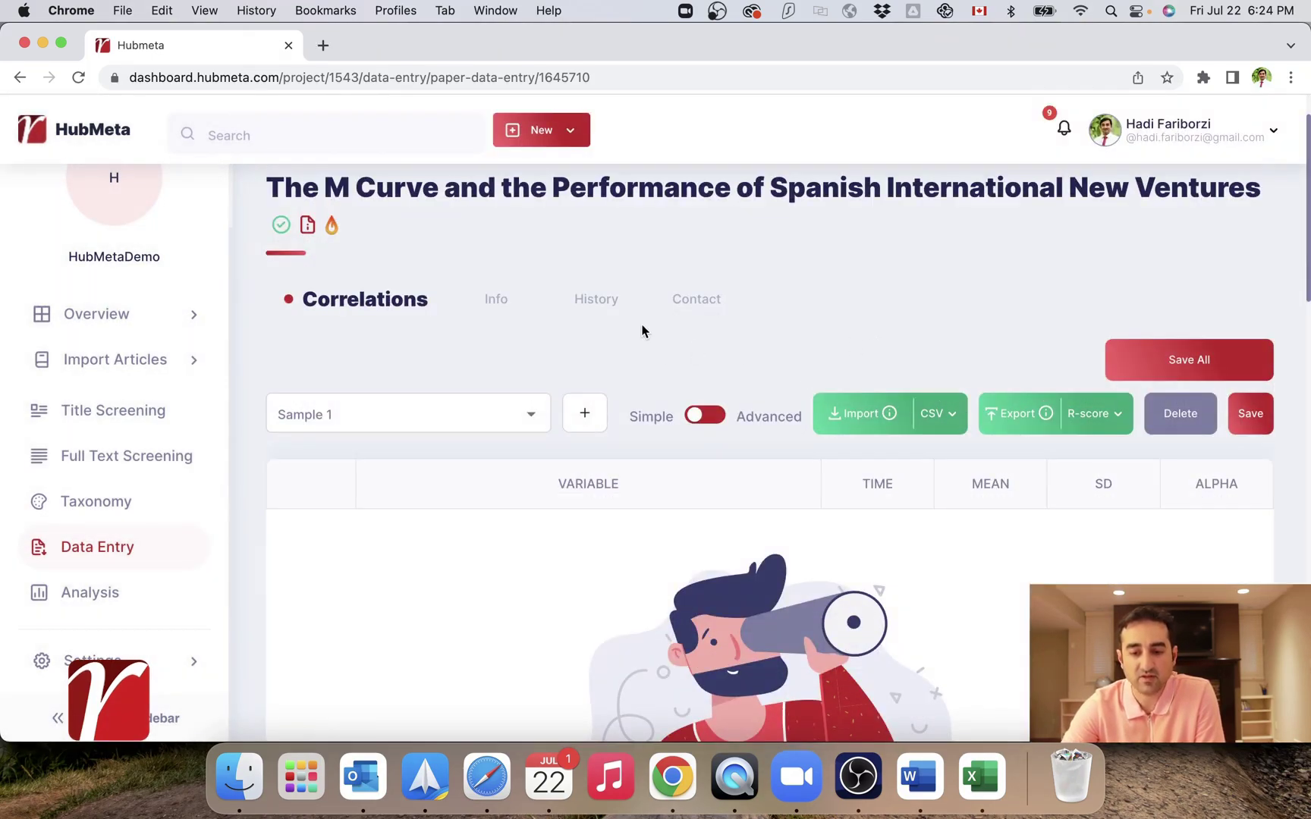
pyautogui.click(308, 226)
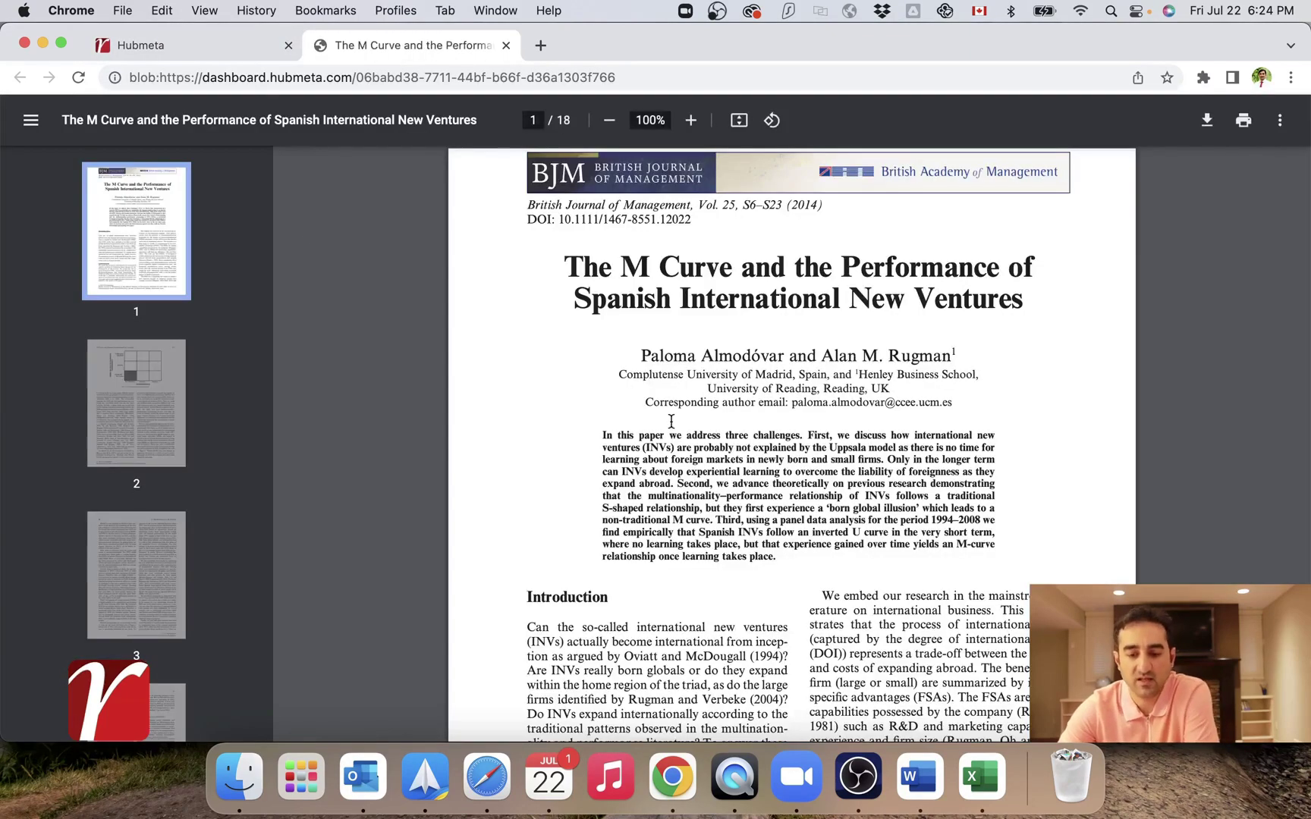
# Scroll the PDF to Table 1 on page 11, then return to the HubMeta tab
pyautogui.scroll(-20, 672, 423)
pyautogui.scroll(-20, 672, 423)
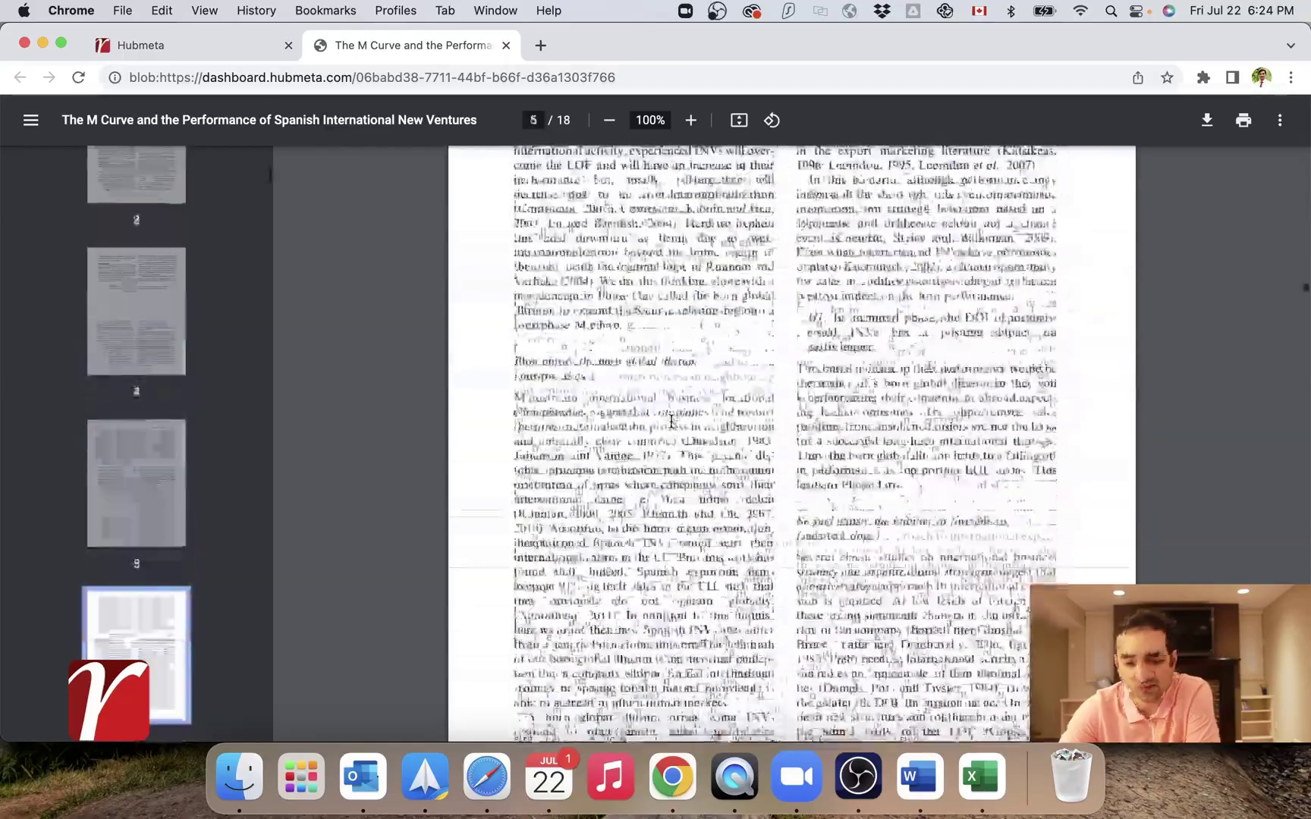
pyautogui.scroll(-20, 672, 423)
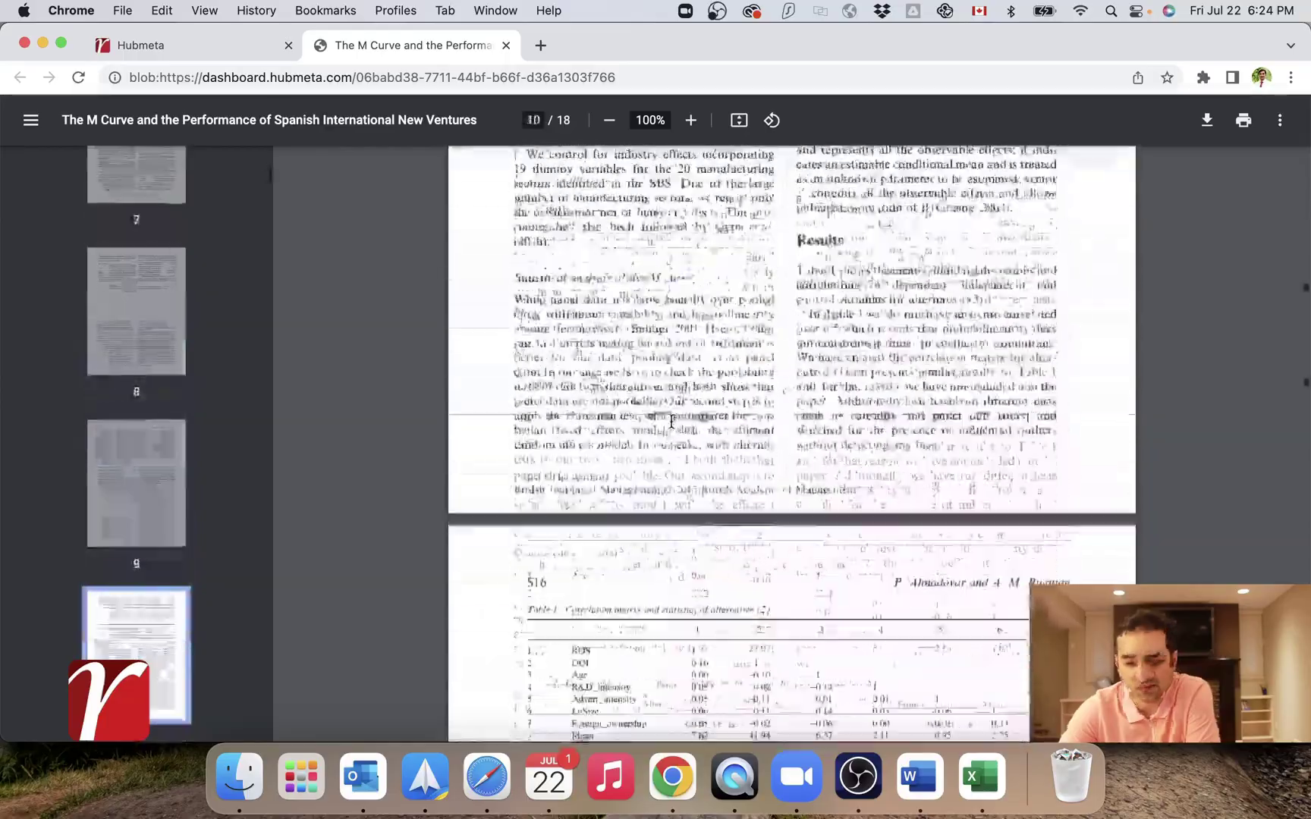
pyautogui.scroll(7, 672, 422)
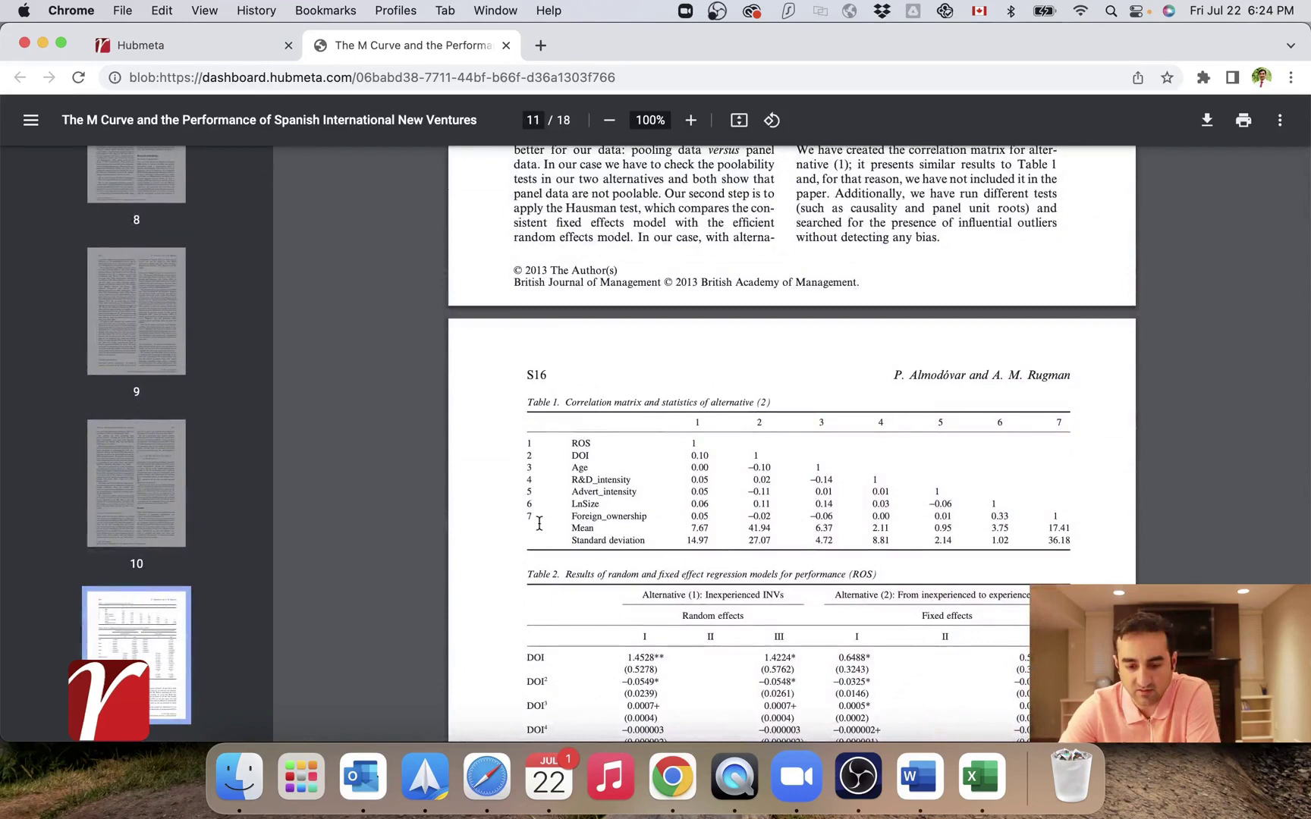
pyautogui.click(220, 45)
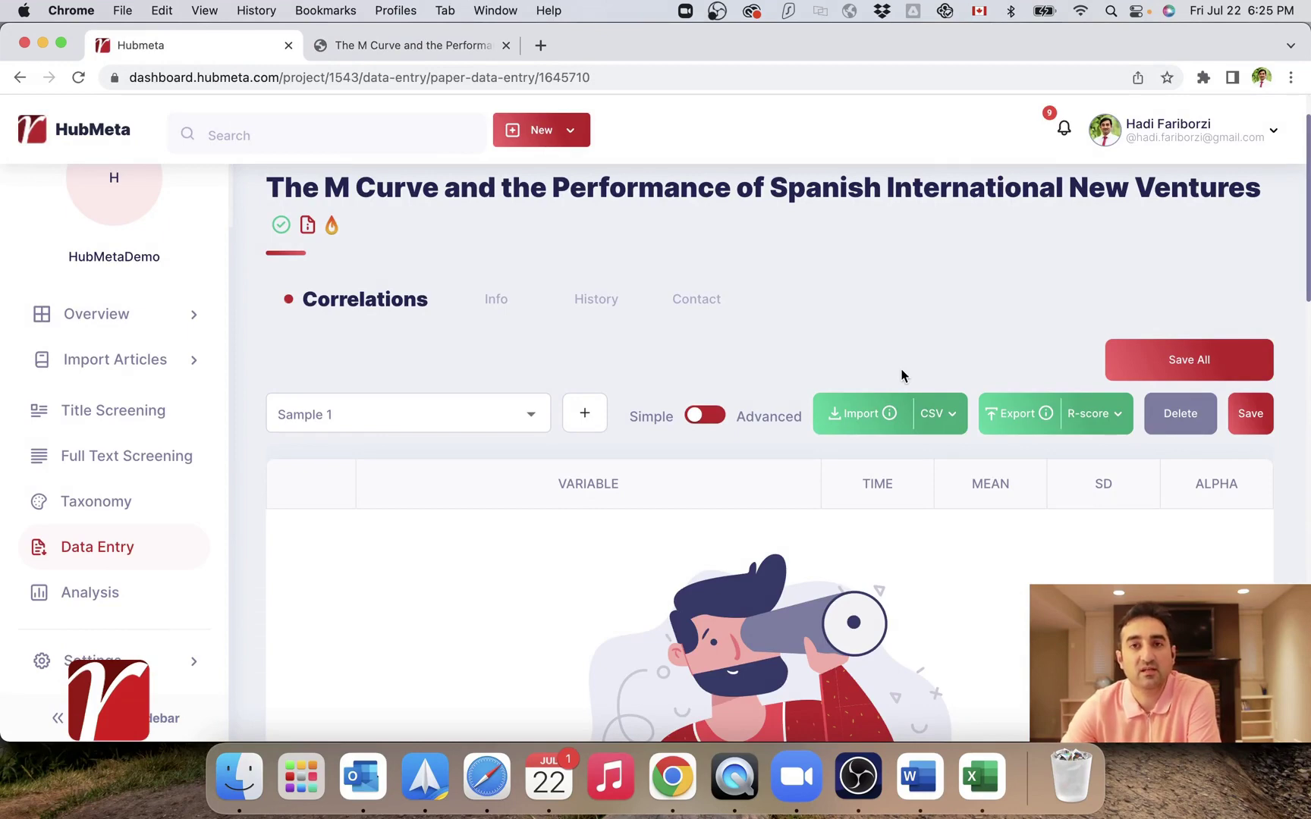
# Add two rows to Sample 1's correlation table
pyautogui.scroll(-6, 903, 375)
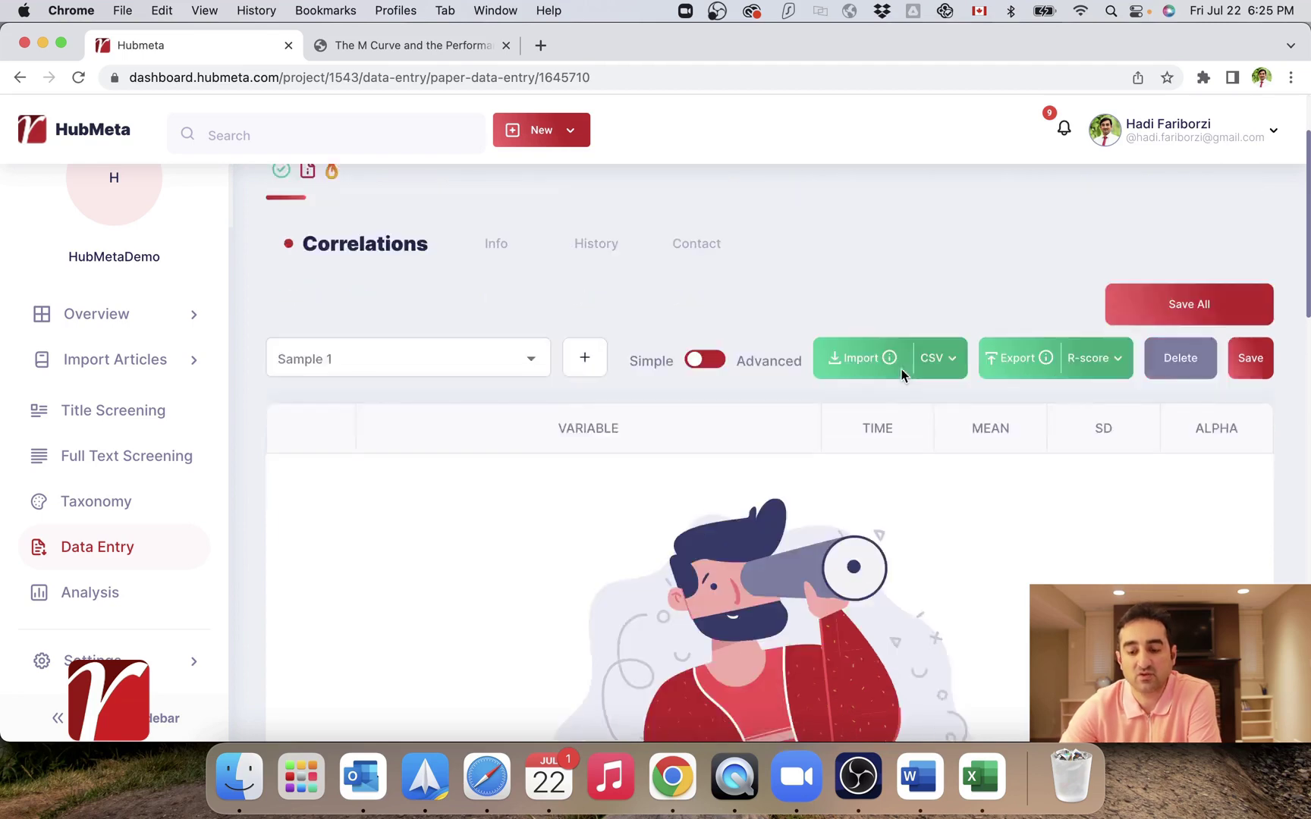
pyautogui.click(790, 531)
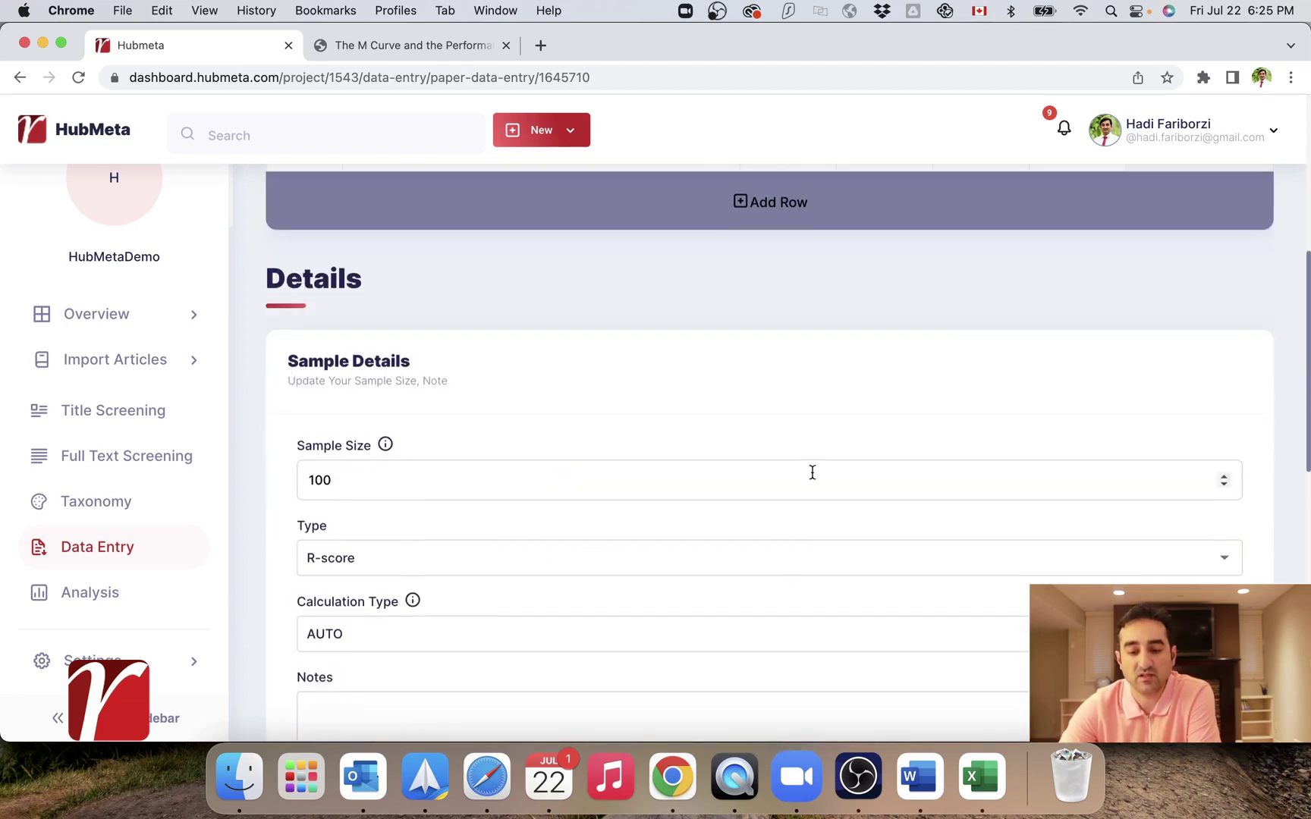
pyautogui.scroll(5, 810, 471)
pyautogui.click(771, 600)
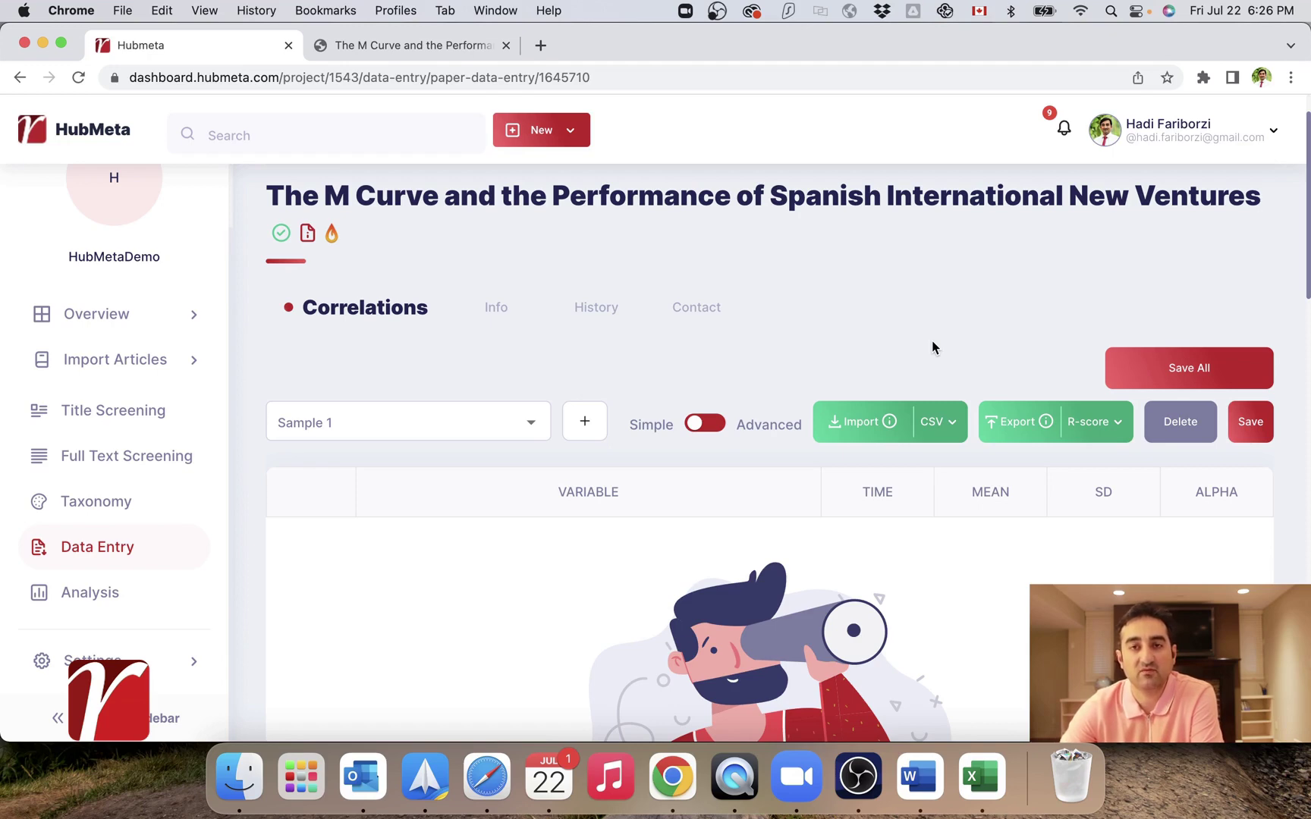
# Download the sample CSV template from the Import CSV dialog
pyautogui.click(936, 423)
pyautogui.click(892, 469)
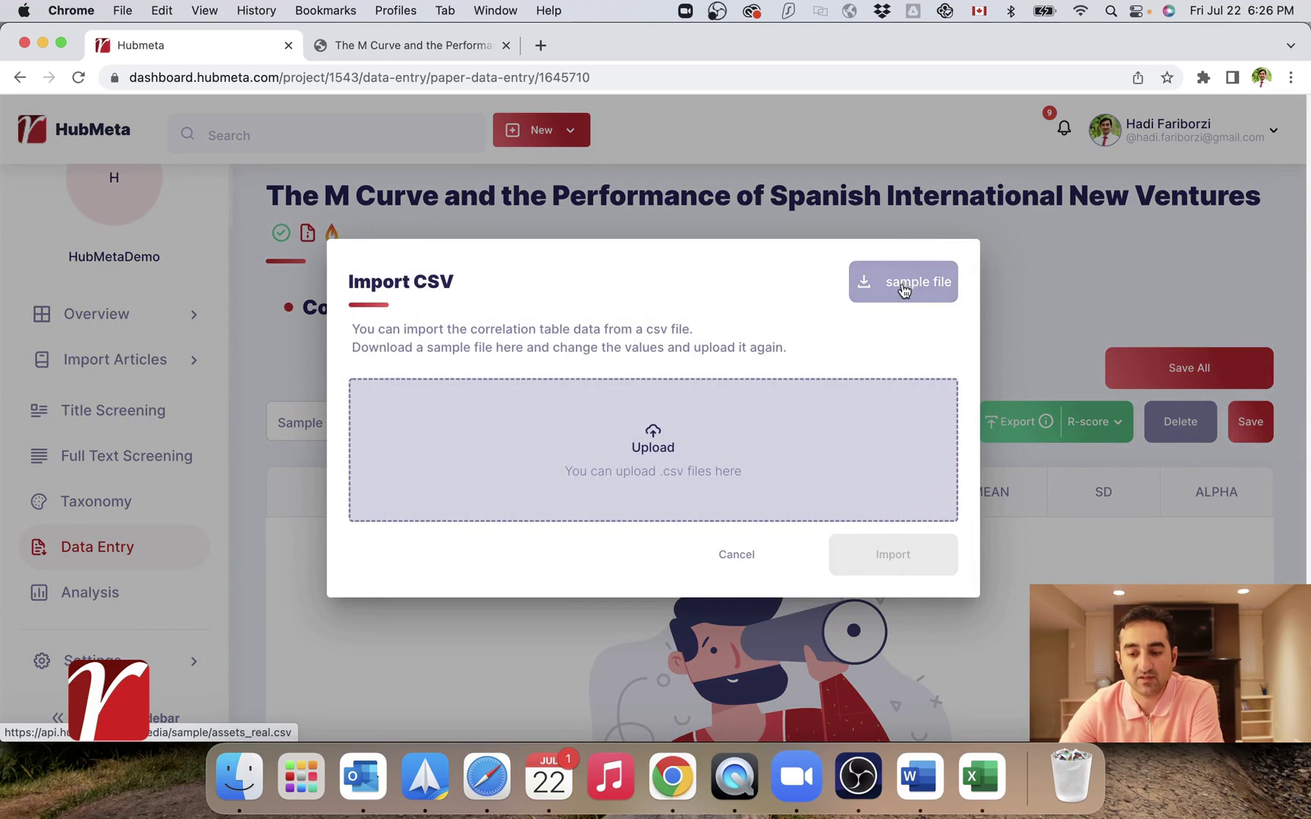
pyautogui.click(901, 290)
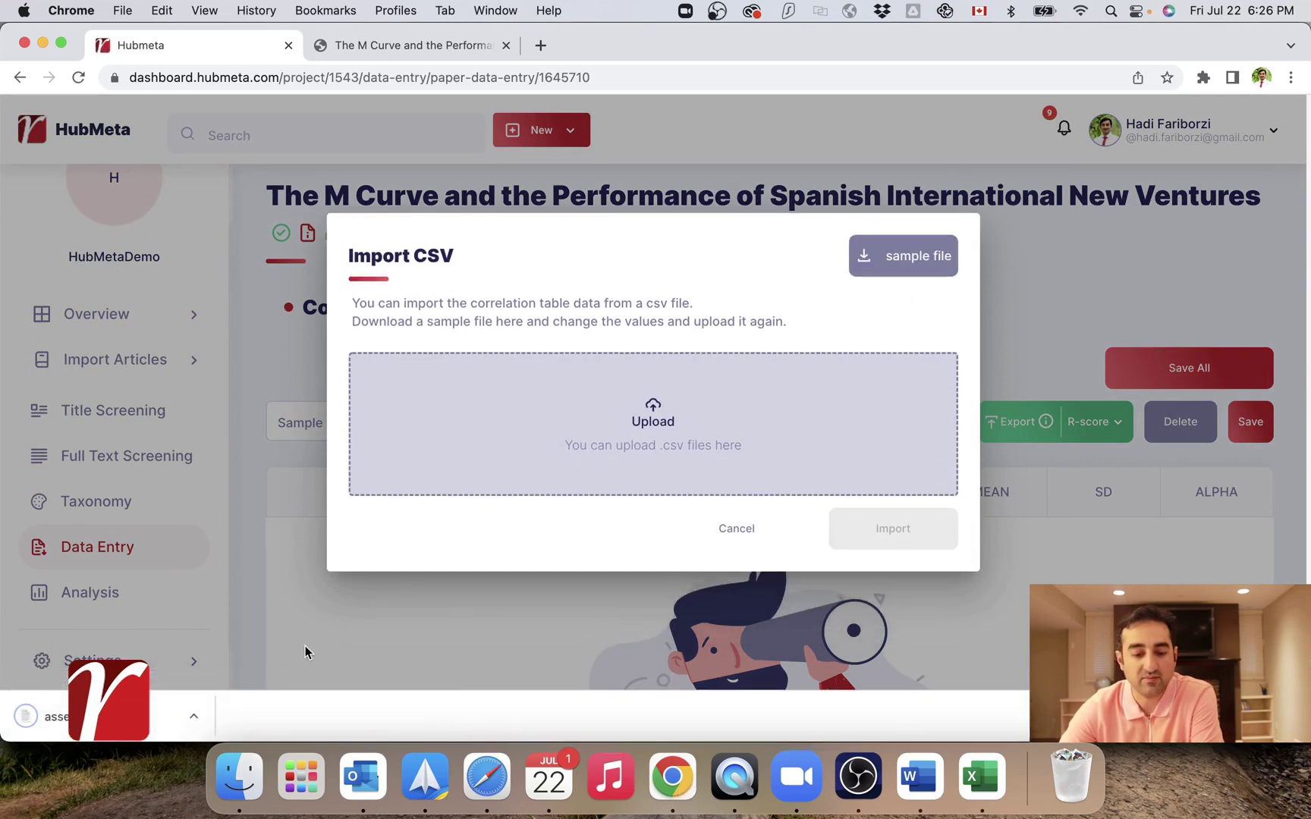
pyautogui.click(46, 716)
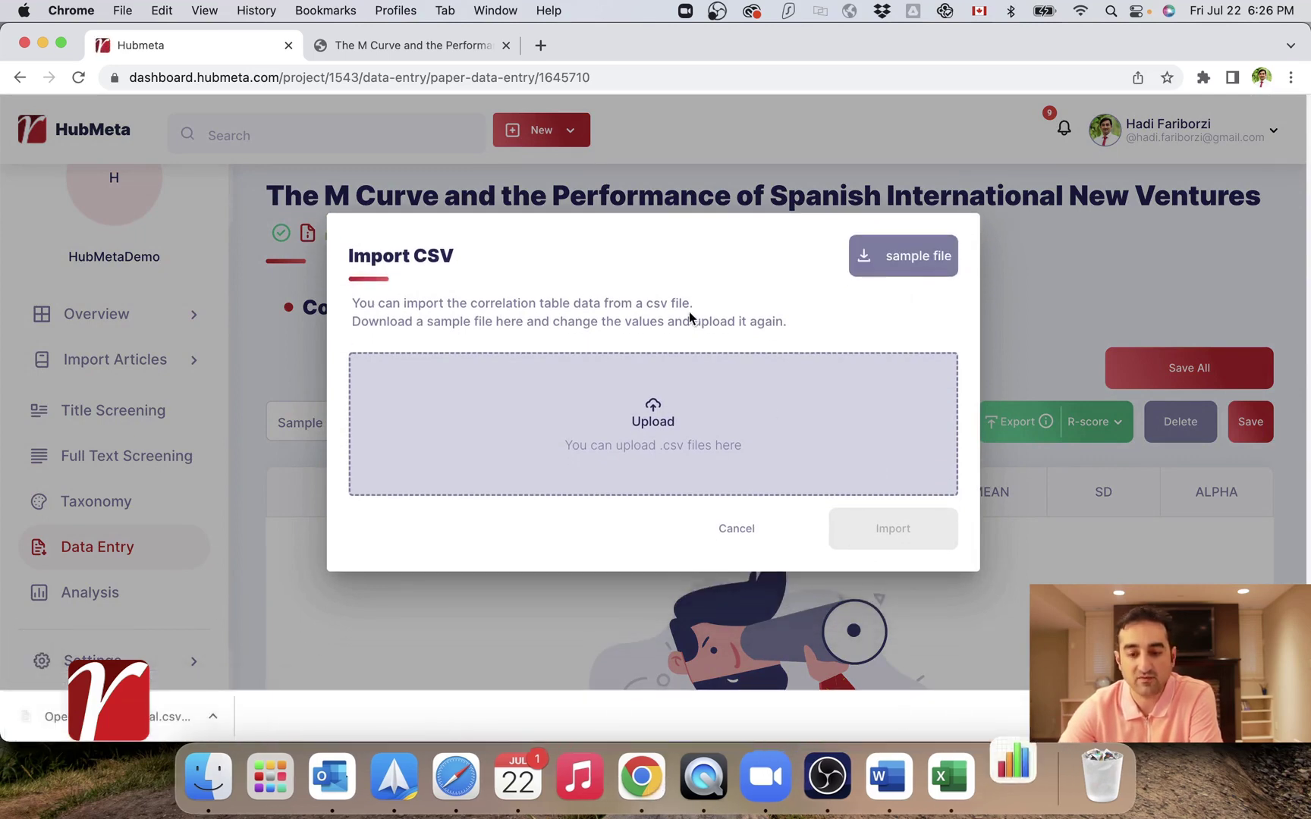
# Open the downloaded assets_real.csv from Finder in Microsoft Excel
pyautogui.click(209, 775)
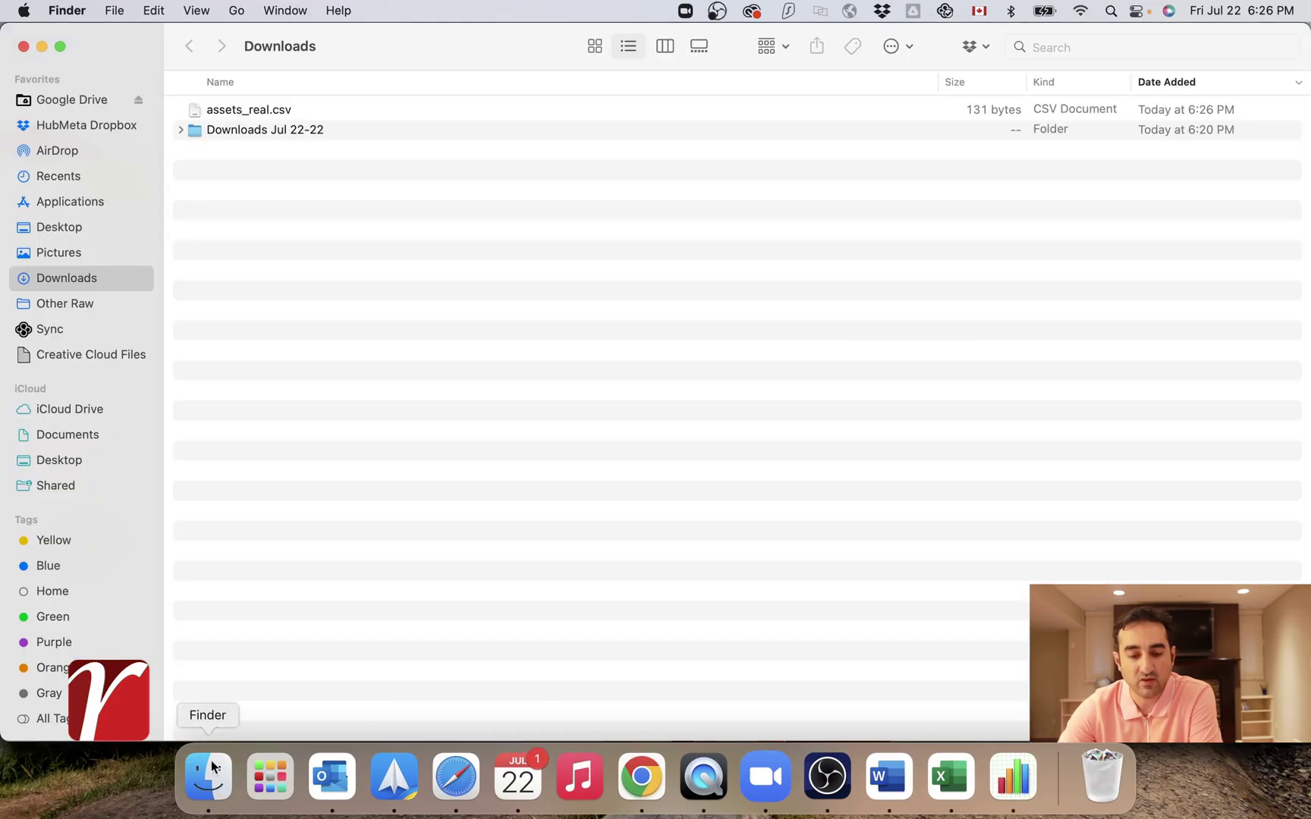
pyautogui.rightClick(265, 112)
pyautogui.moveTo(401, 143)
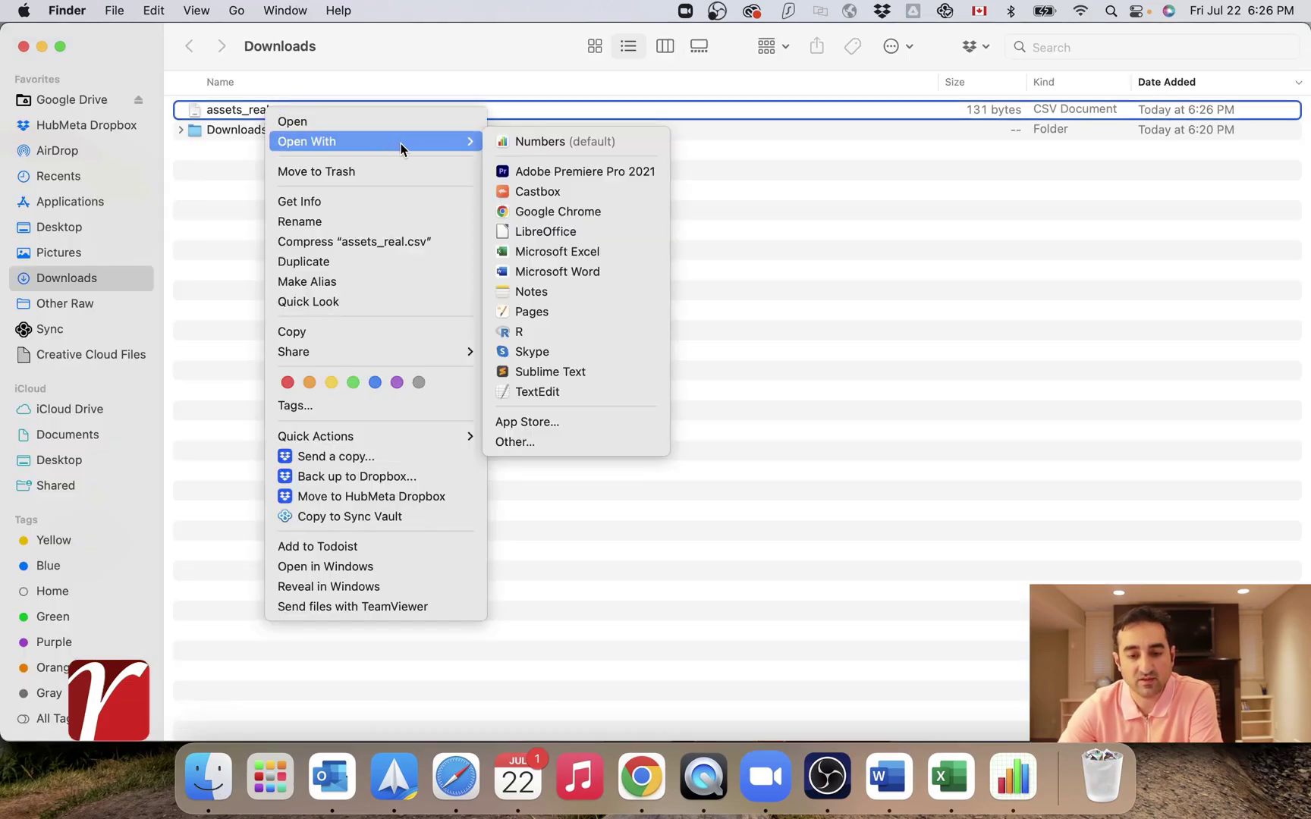
pyautogui.click(568, 254)
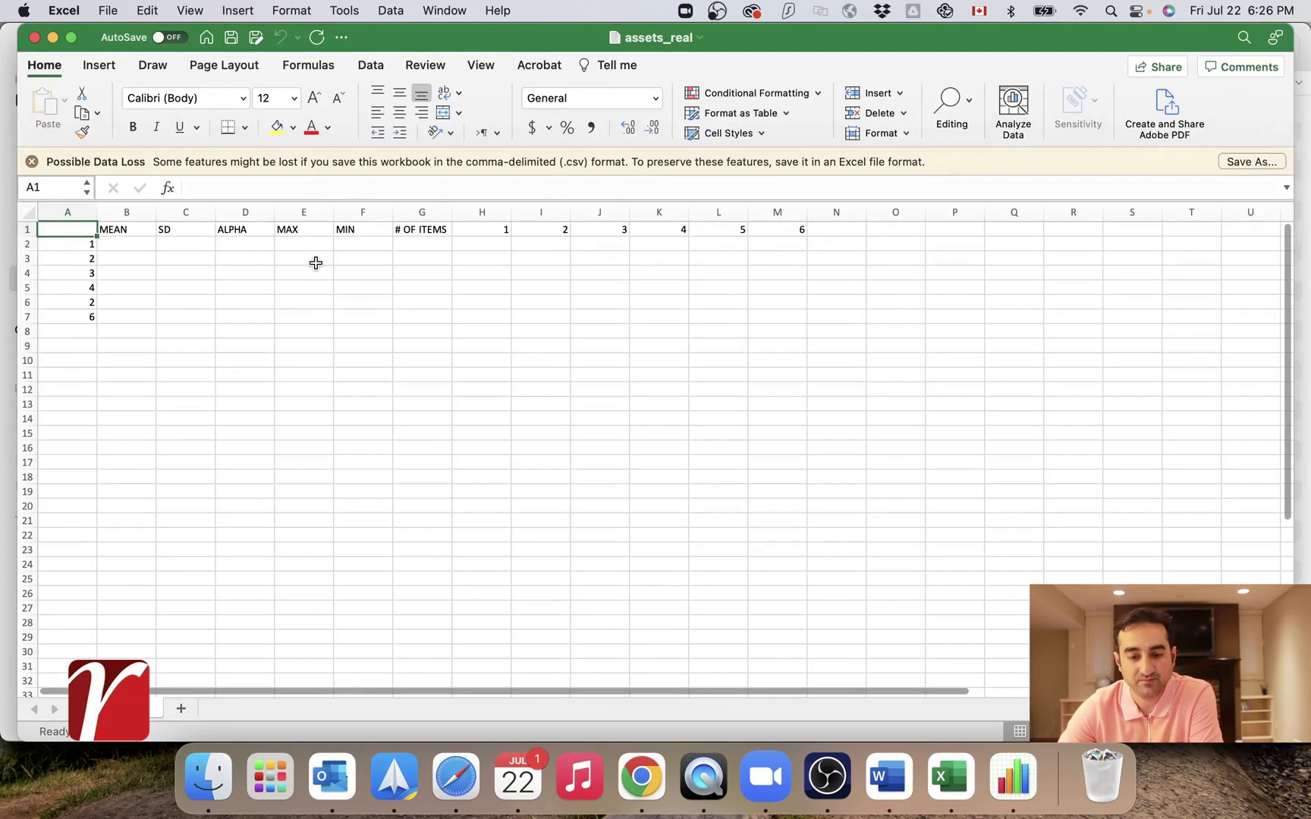
# Enter 1 on the correlation matrix diagonal in H2, I3 and J4
pyautogui.click(325, 345)
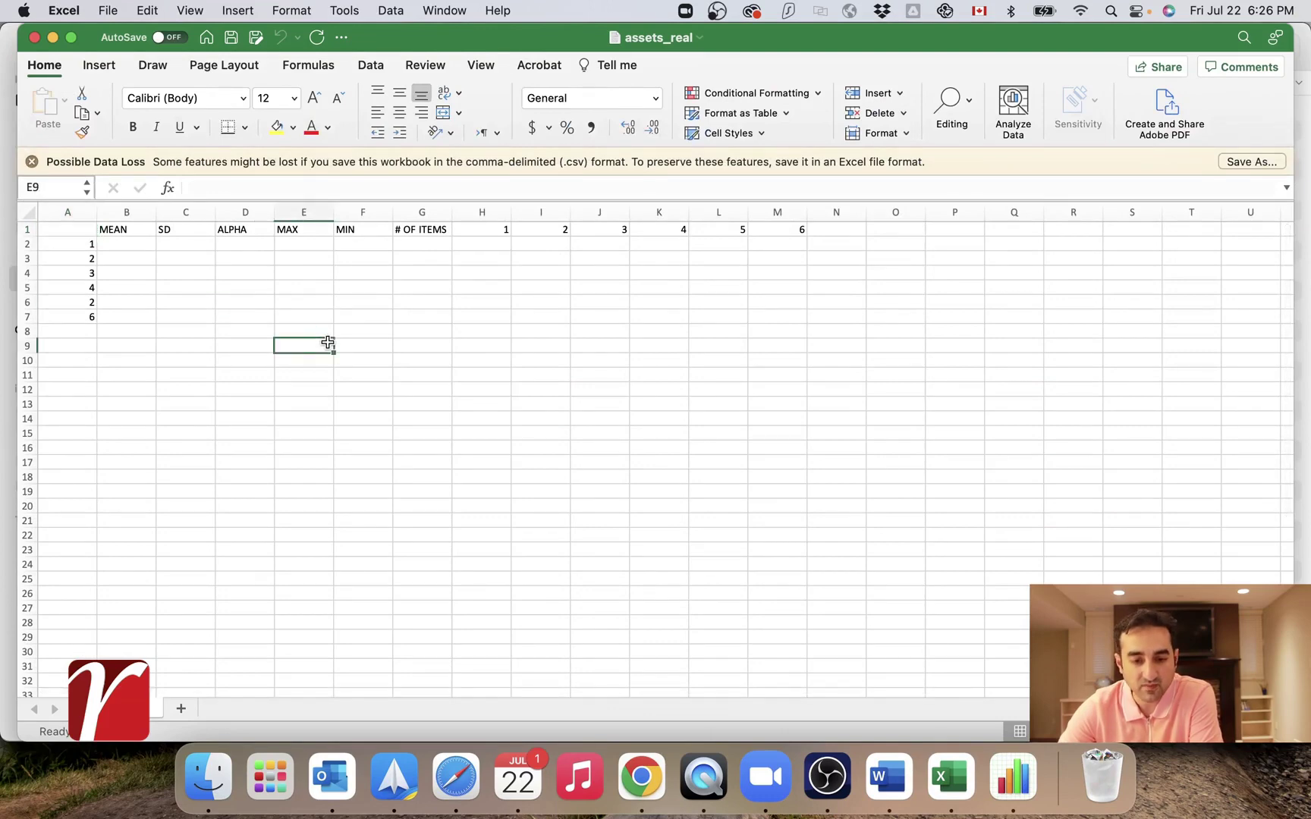
pyautogui.click(483, 245)
pyautogui.write('1')
pyautogui.press('Right')
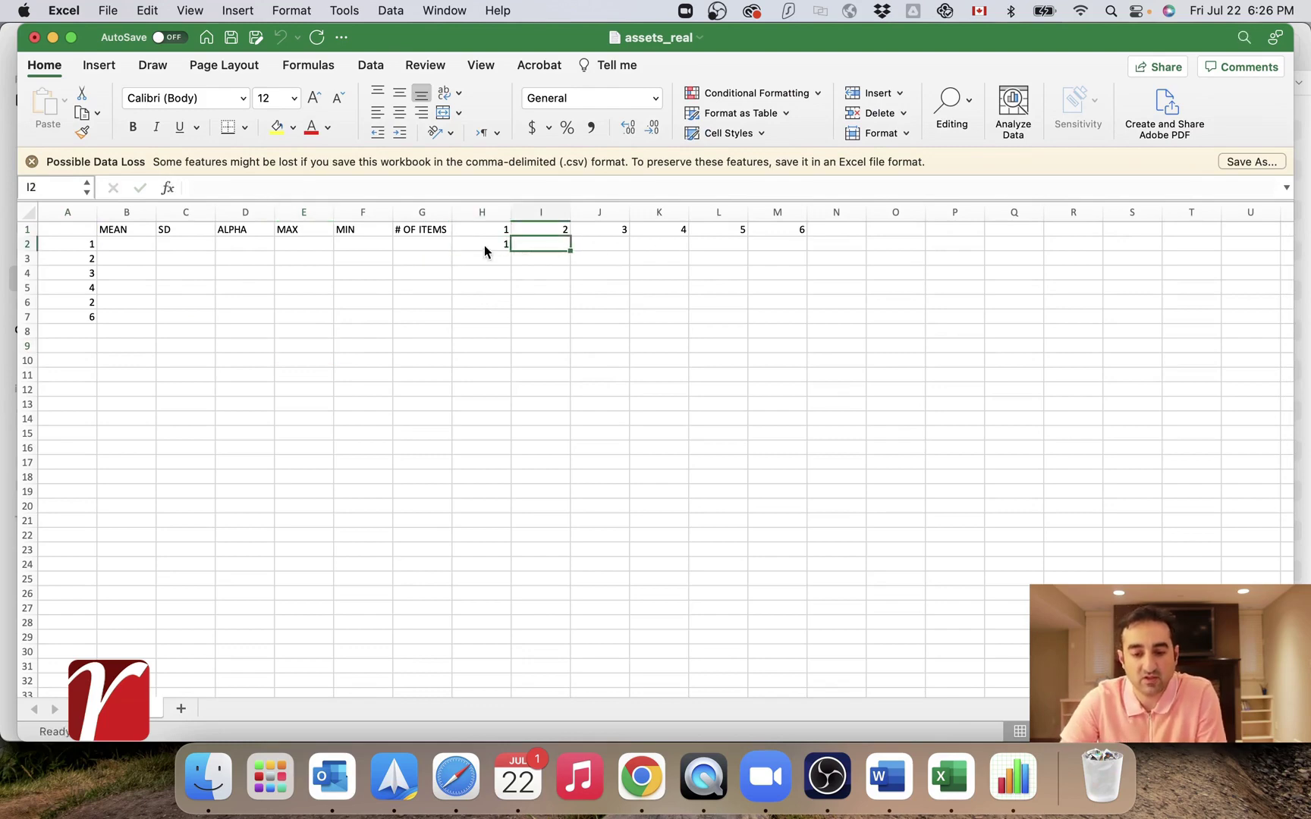
pyautogui.press('Right')
pyautogui.press('Down')
pyautogui.press('Left')
pyautogui.write('1')
pyautogui.press('Right')
pyautogui.press('Down')
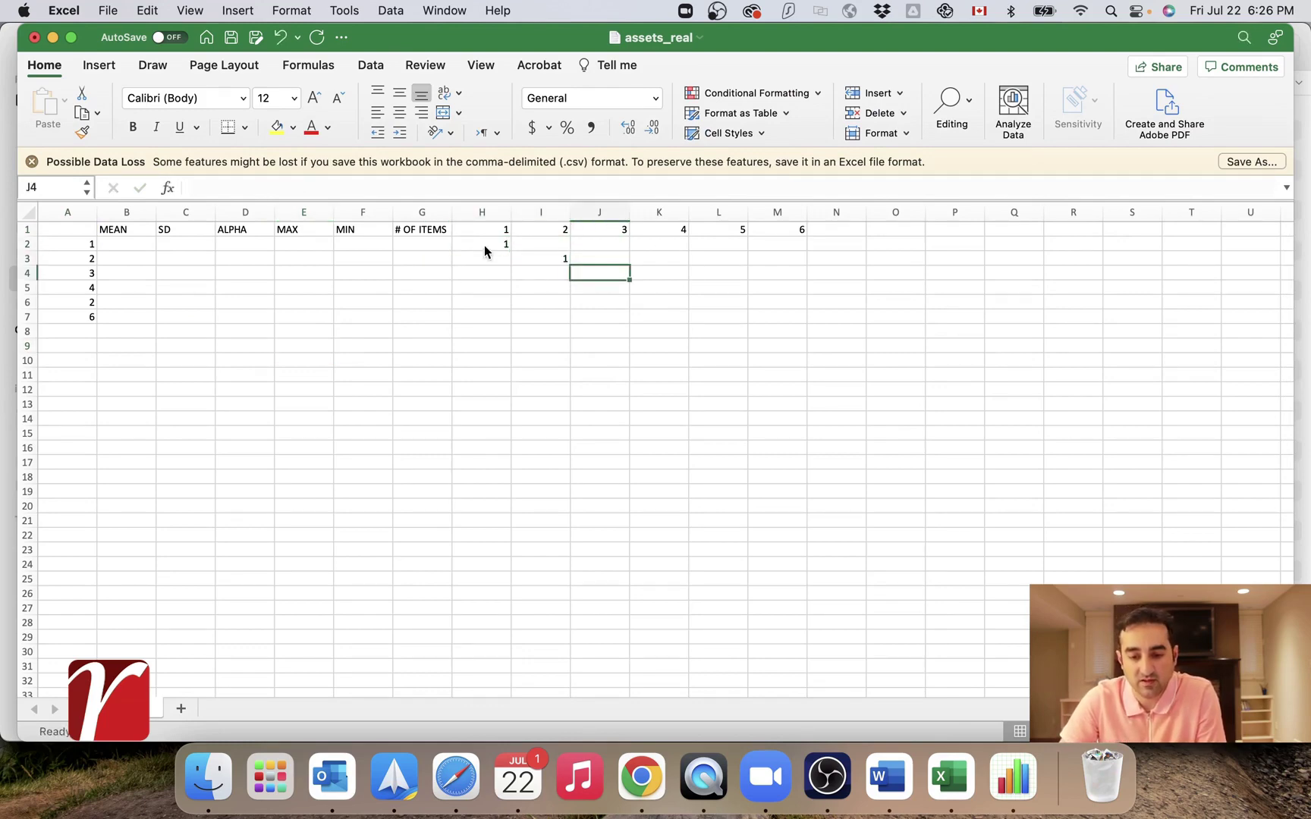
pyautogui.write('1')
pyautogui.press('Left')
pyautogui.press('Left')
# Enter the lower-triangle correlations 0.1 in H3, 0.2 in I4 and 0.4 in H4
pyautogui.write('0.1')
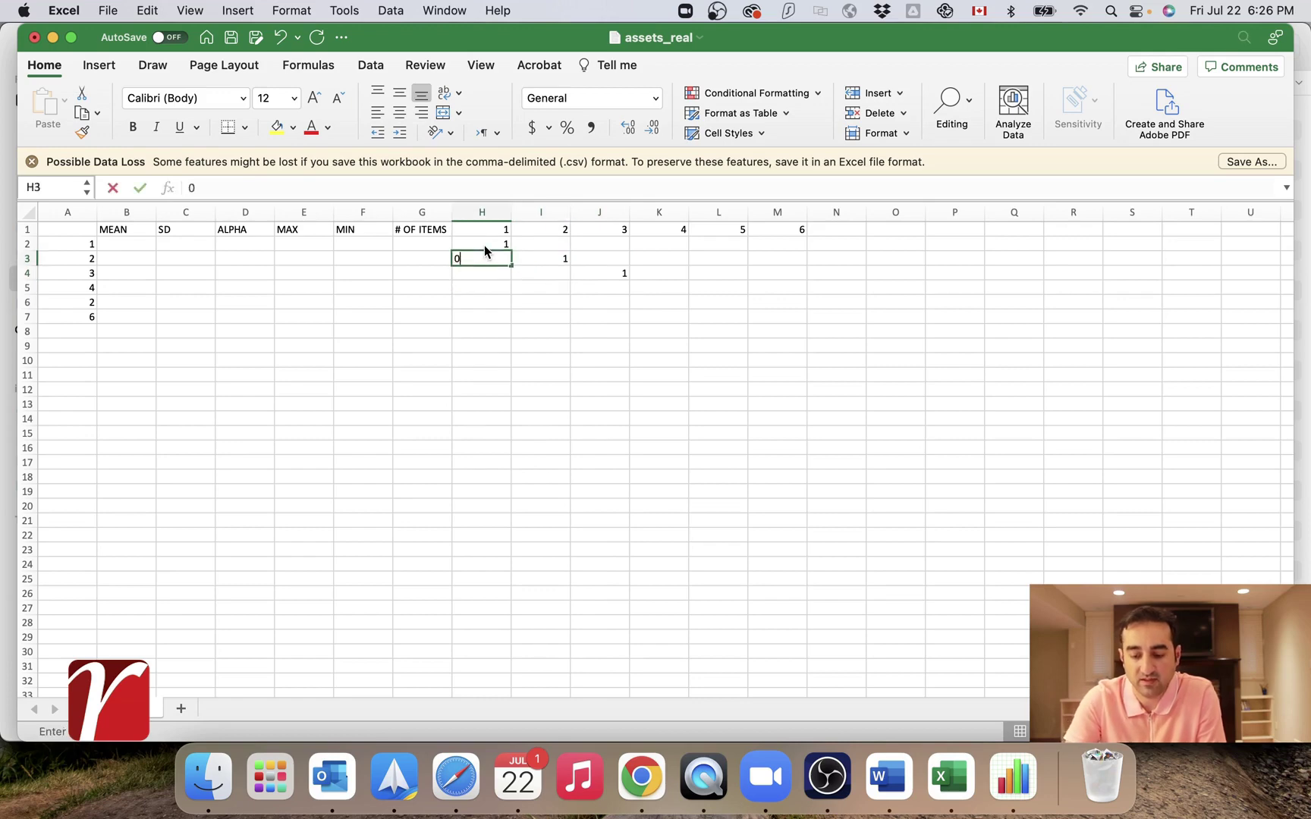
pyautogui.press('Right')
pyautogui.press('Left')
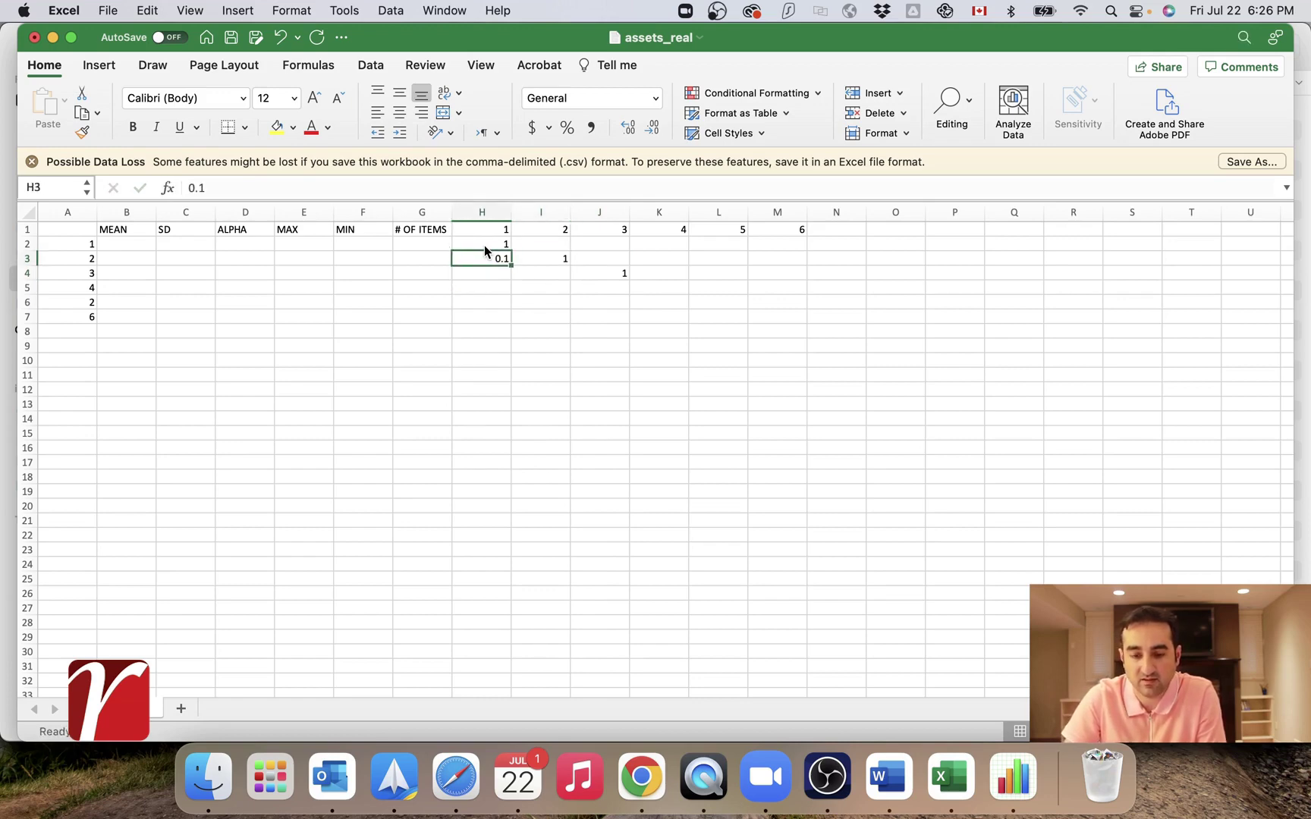
pyautogui.press('Down')
pyautogui.press('Right')
pyautogui.write('0.2')
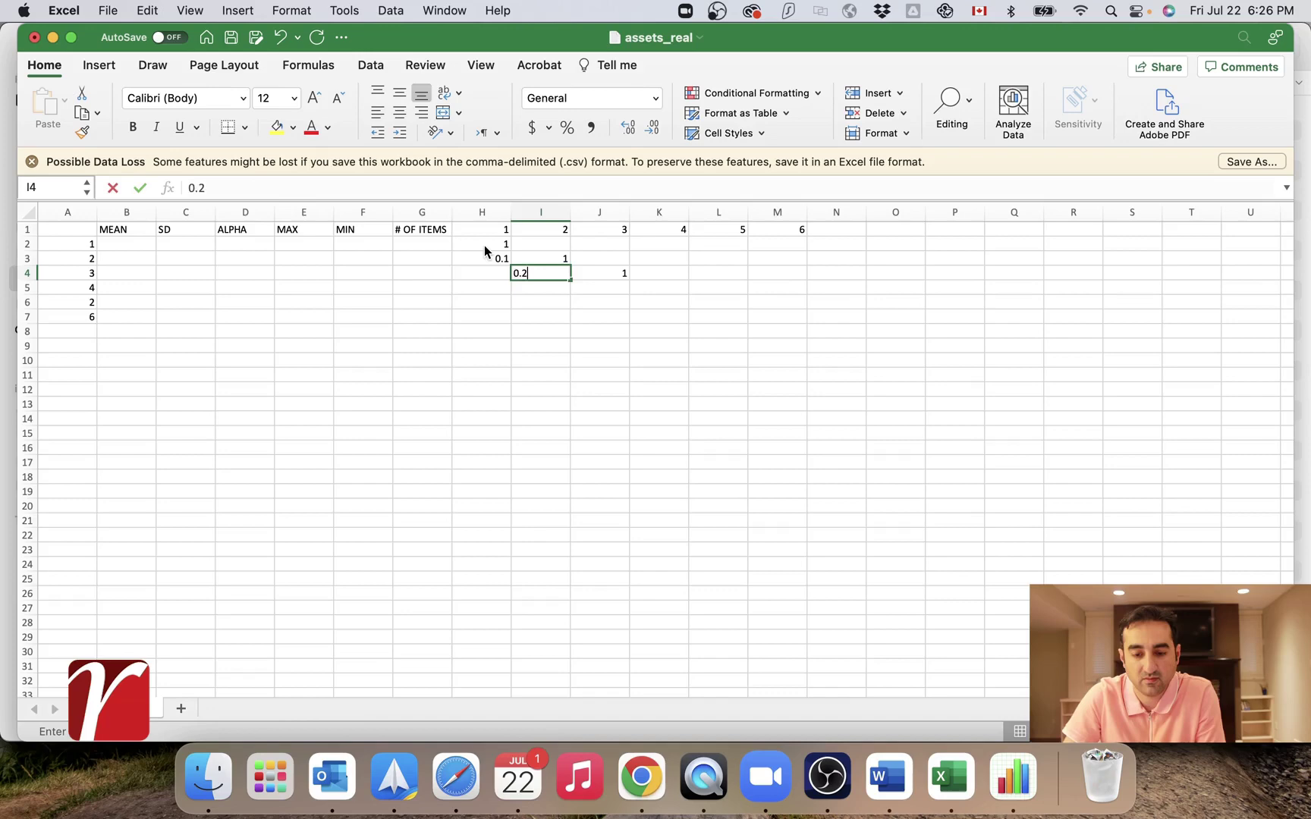
pyautogui.press('Left')
pyautogui.write('0.')
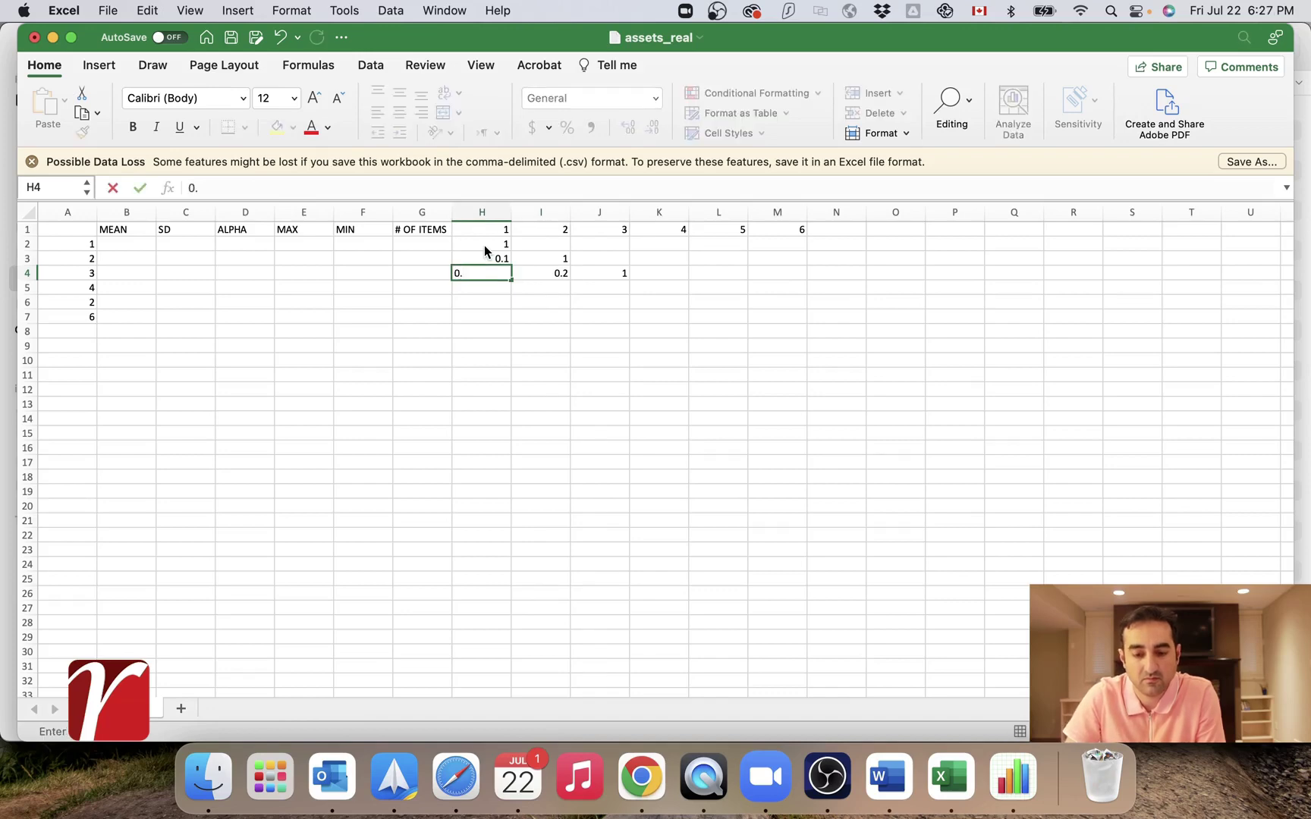
pyautogui.write('4')
pyautogui.press('Left')
pyautogui.press('Left')
pyautogui.press('Left')
pyautogui.press('Left')
pyautogui.press('Left')
pyautogui.press('Left')
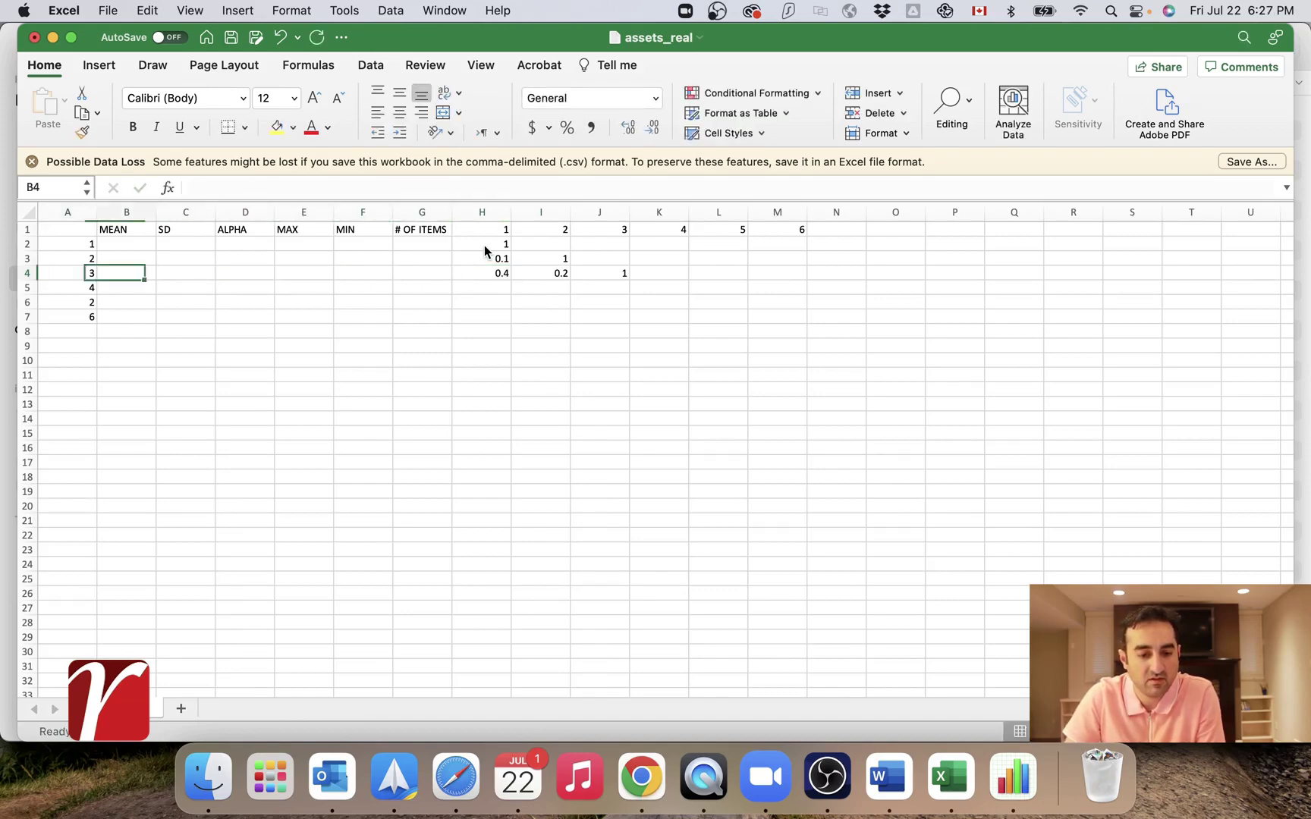
# Enter means 3, 4 and 5 in B2:B4
pyautogui.press('Up')
pyautogui.press('Up')
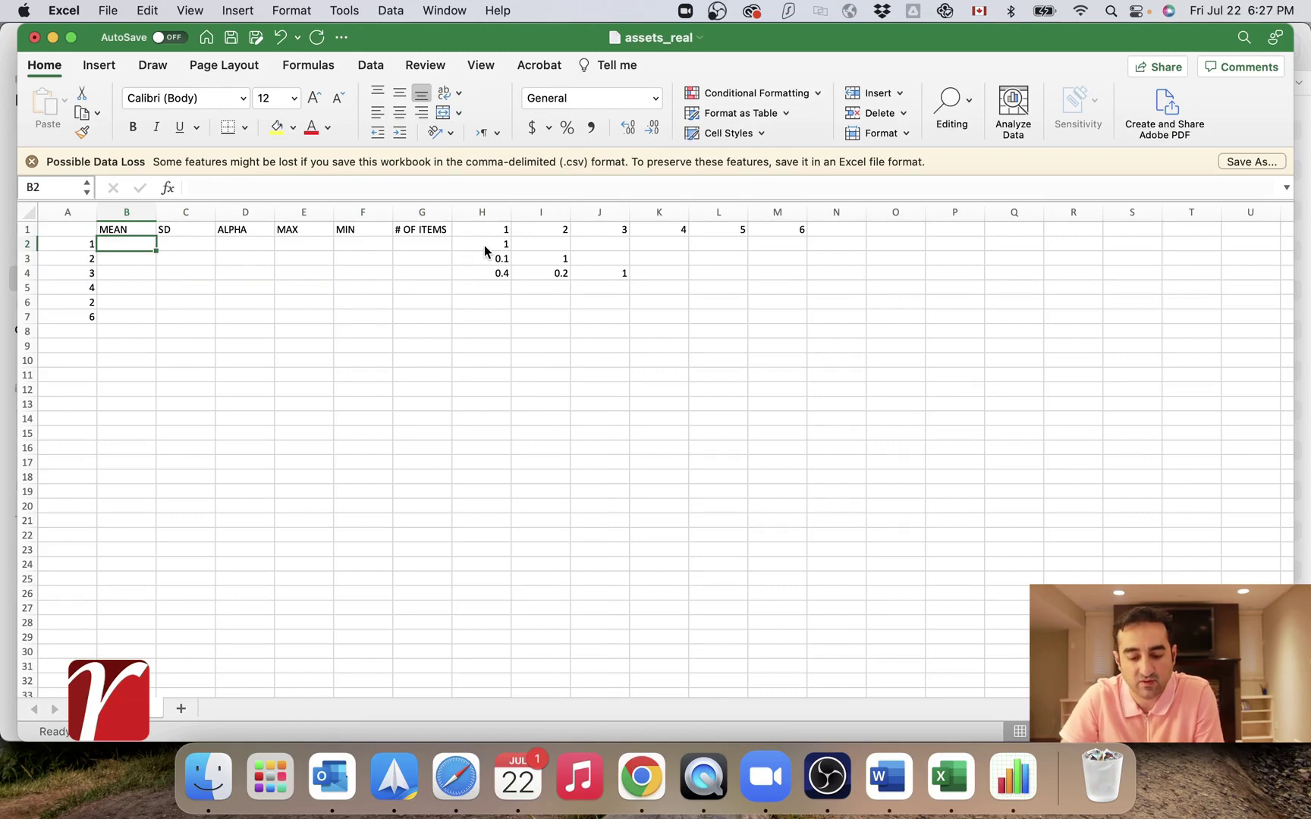
pyautogui.write('3')
pyautogui.press('Return')
pyautogui.write('4')
pyautogui.press('Return')
pyautogui.write('5')
pyautogui.press('Return')
pyautogui.press('Right')
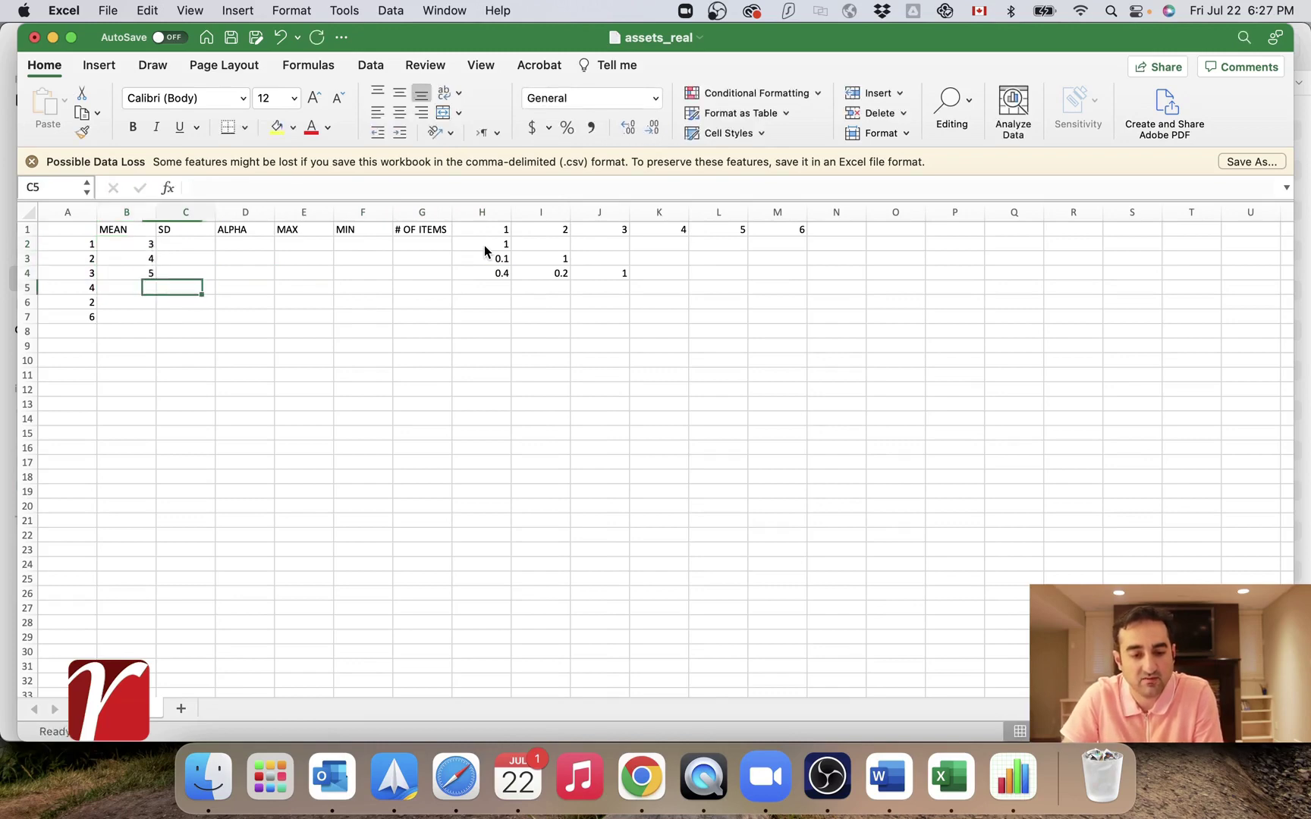
pyautogui.press('Right')
# Enter SDs 0.8, 0.9 and 1.2 in C2:C4
pyautogui.press('Up')
pyautogui.press('Up')
pyautogui.press('Up')
pyautogui.press('Left')
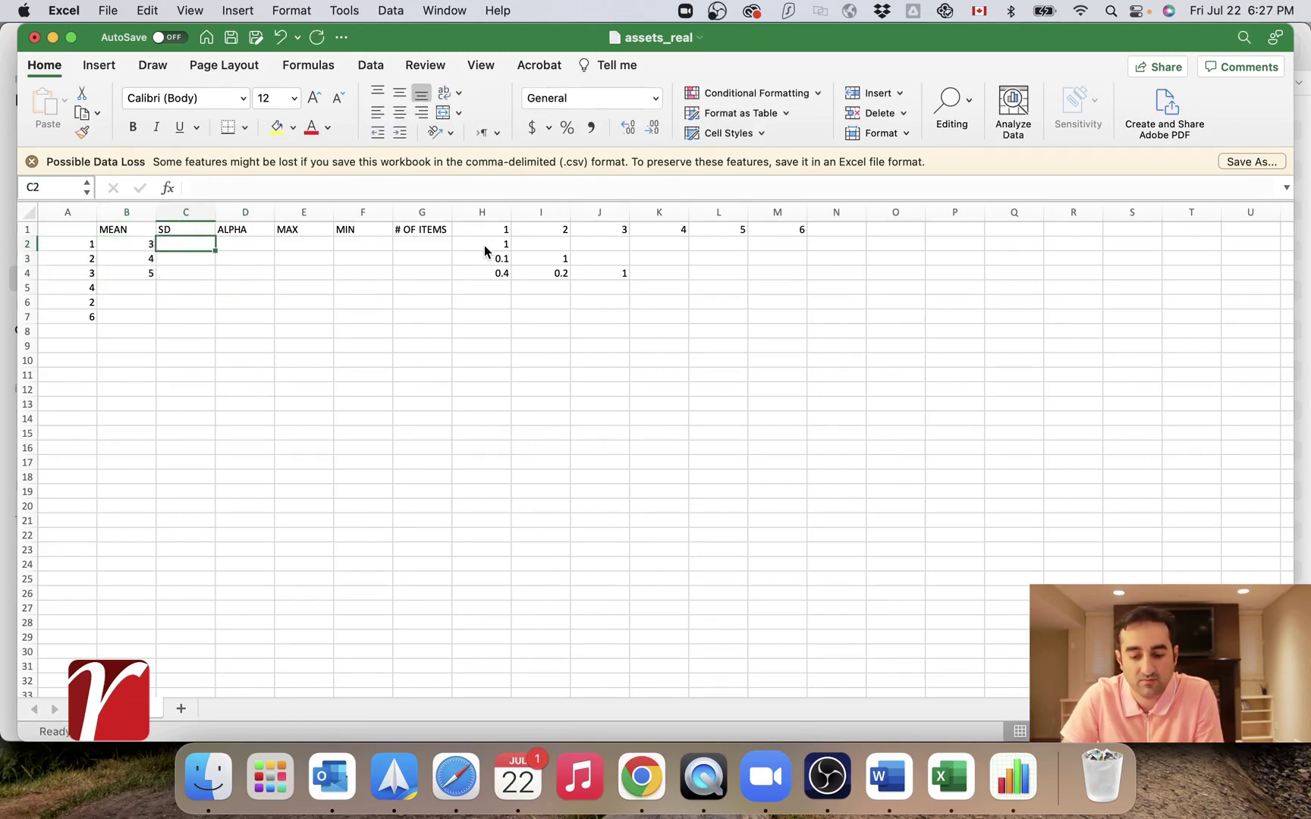
pyautogui.write('0.8')
pyautogui.press('Right')
pyautogui.press('Left')
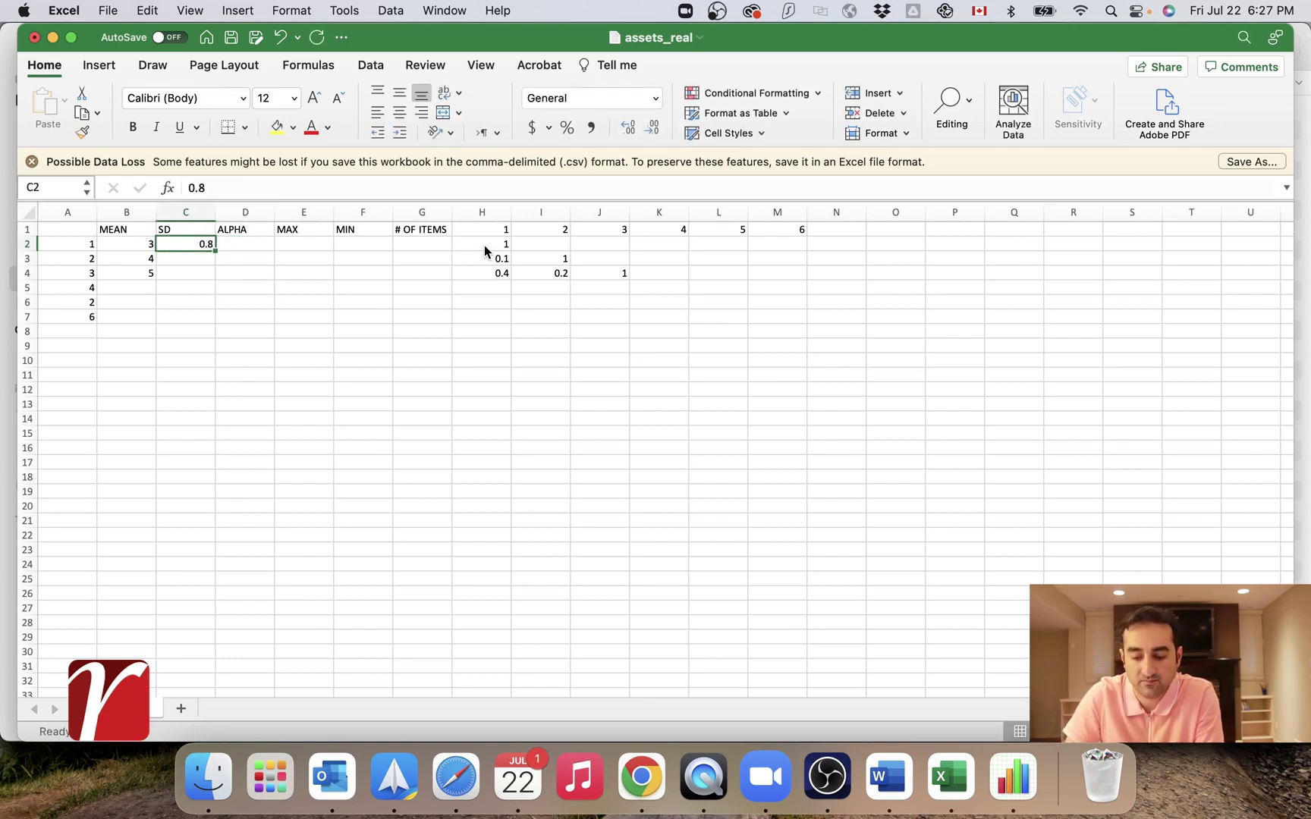
pyautogui.press('Down')
pyautogui.write('0')
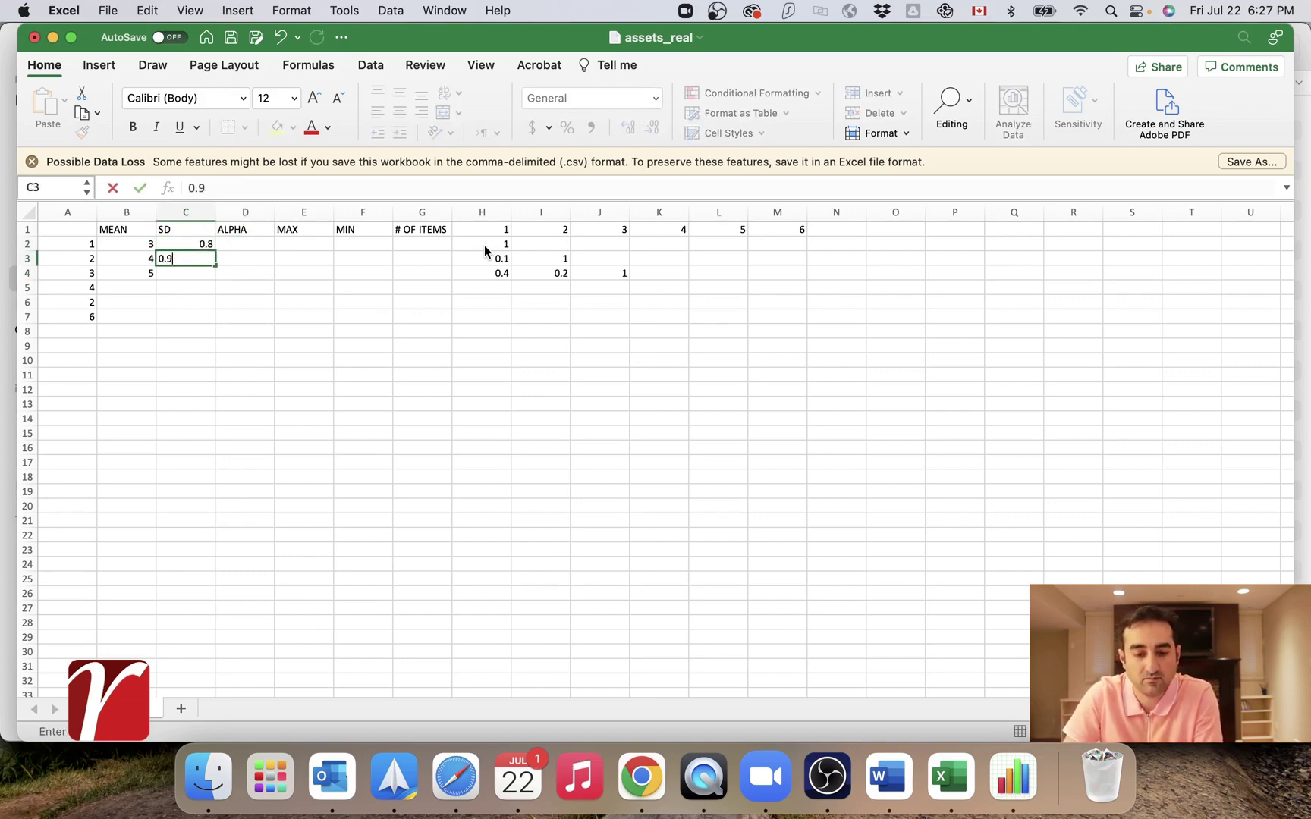
pyautogui.press('Return')
pyautogui.write('1.2')
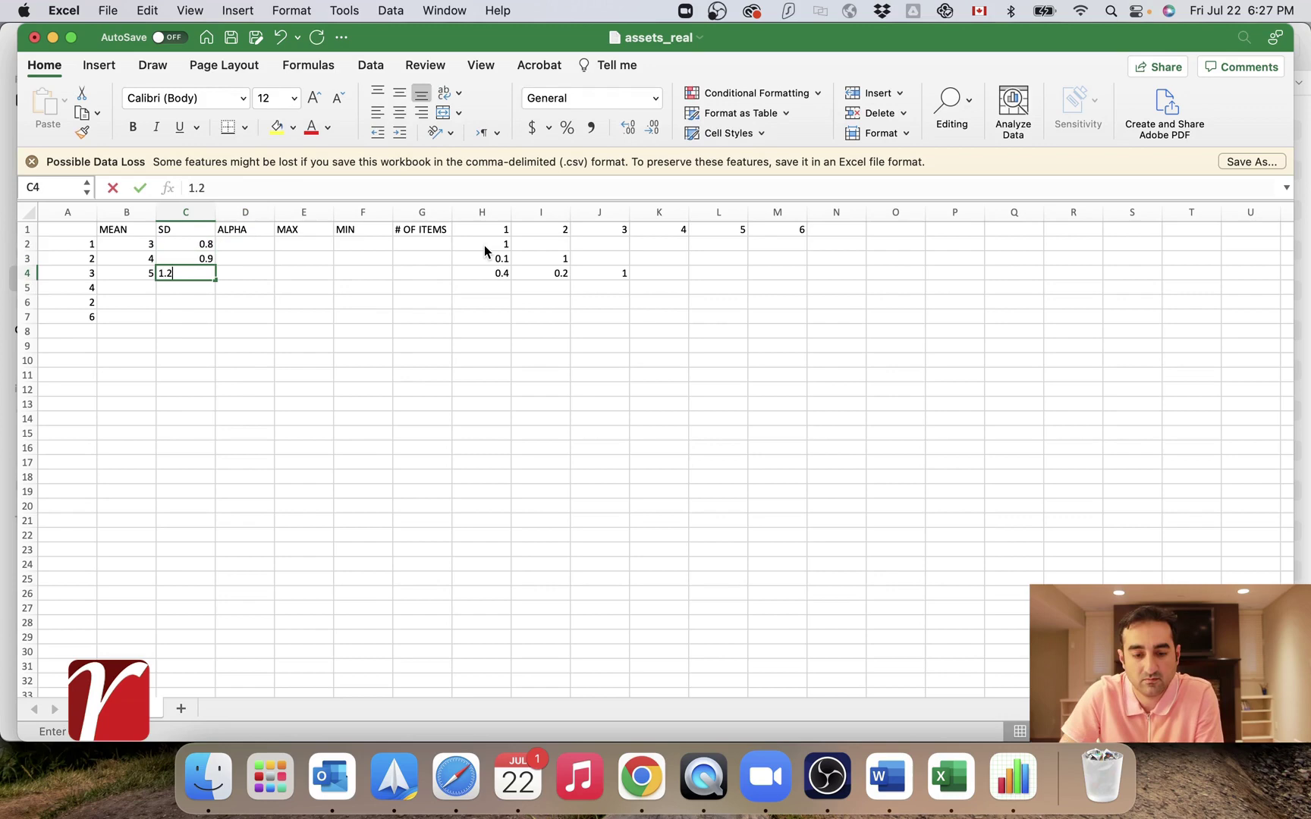
pyautogui.press('Right')
pyautogui.press('Right')
# Enter alphas 0.65, 0.76 and 0.87 in D2:D4
pyautogui.press('Up')
pyautogui.press('Up')
pyautogui.press('Left')
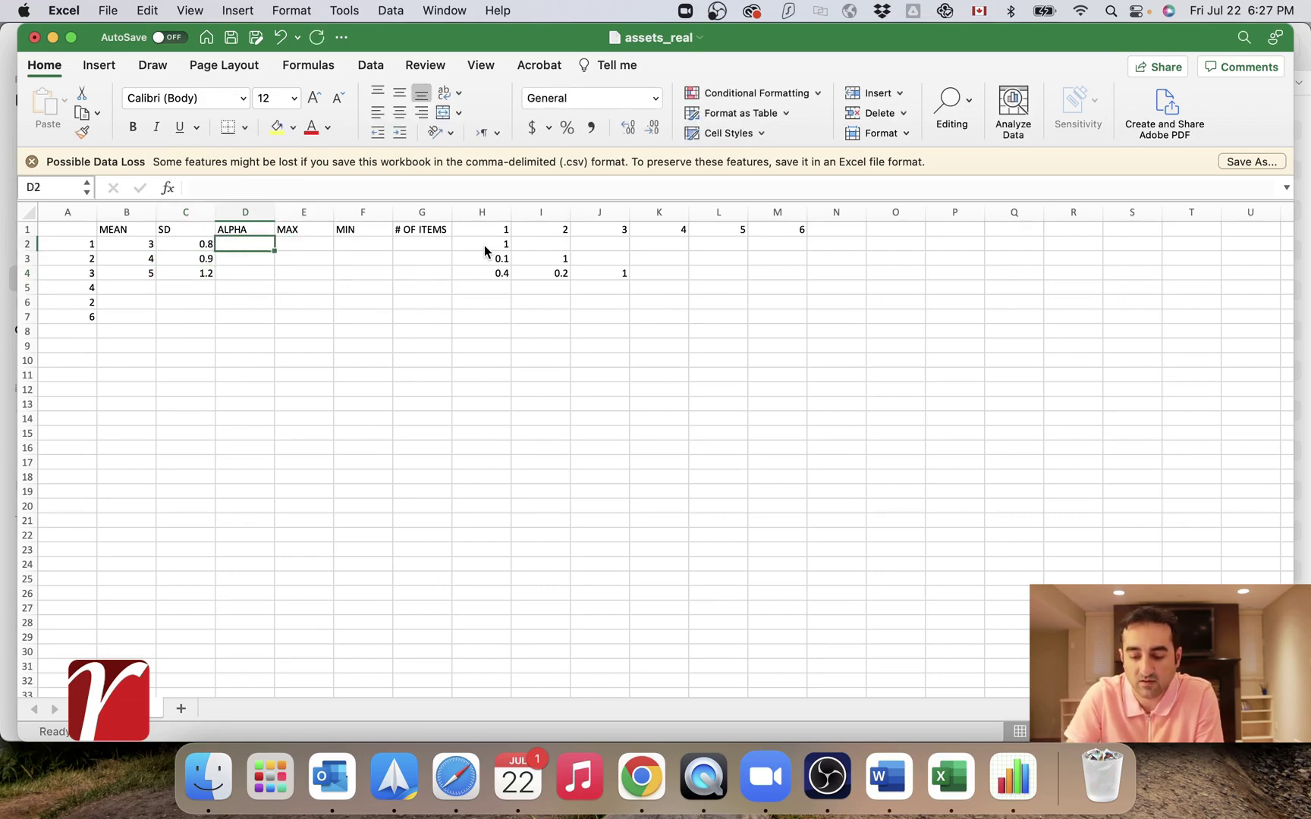
pyautogui.write('0.')
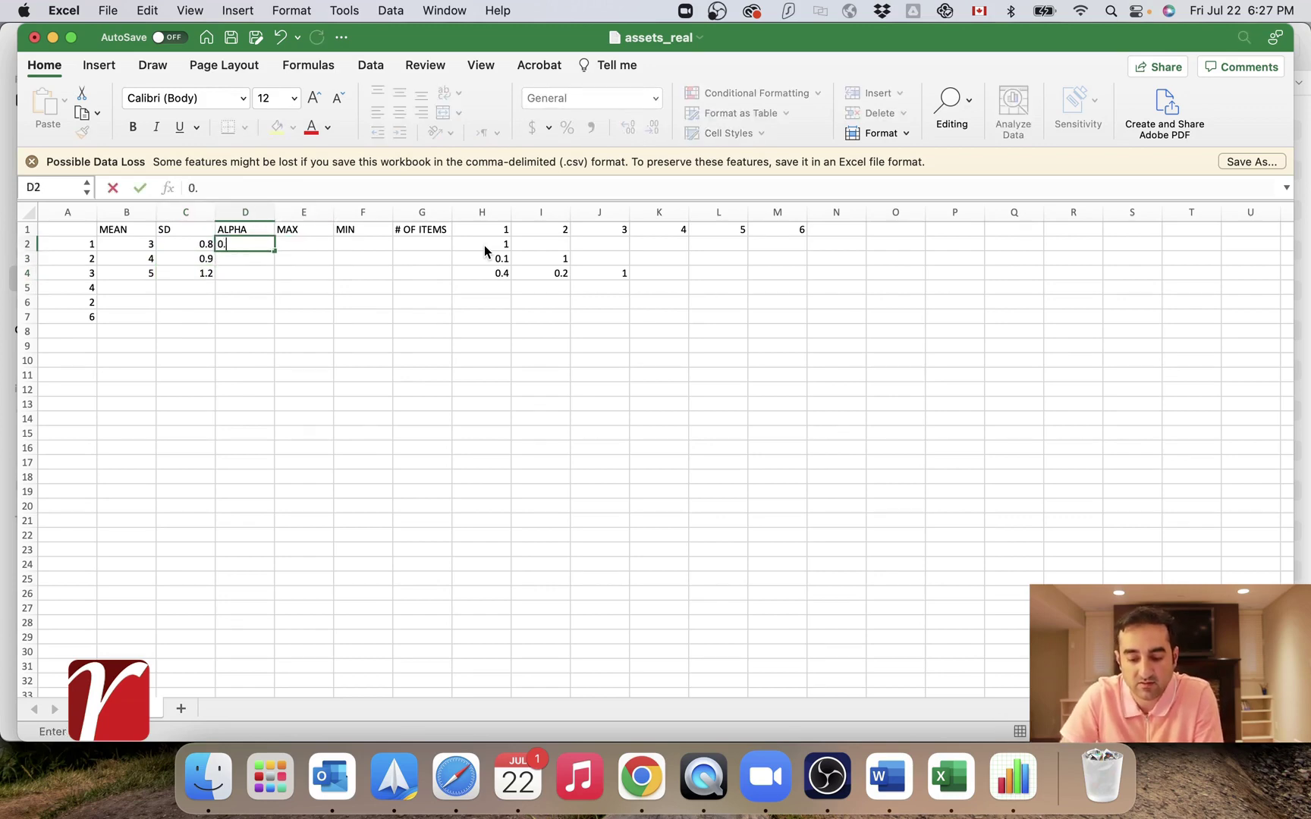
pyautogui.write('65')
pyautogui.press('Tab')
pyautogui.press('Return')
pyautogui.write('0')
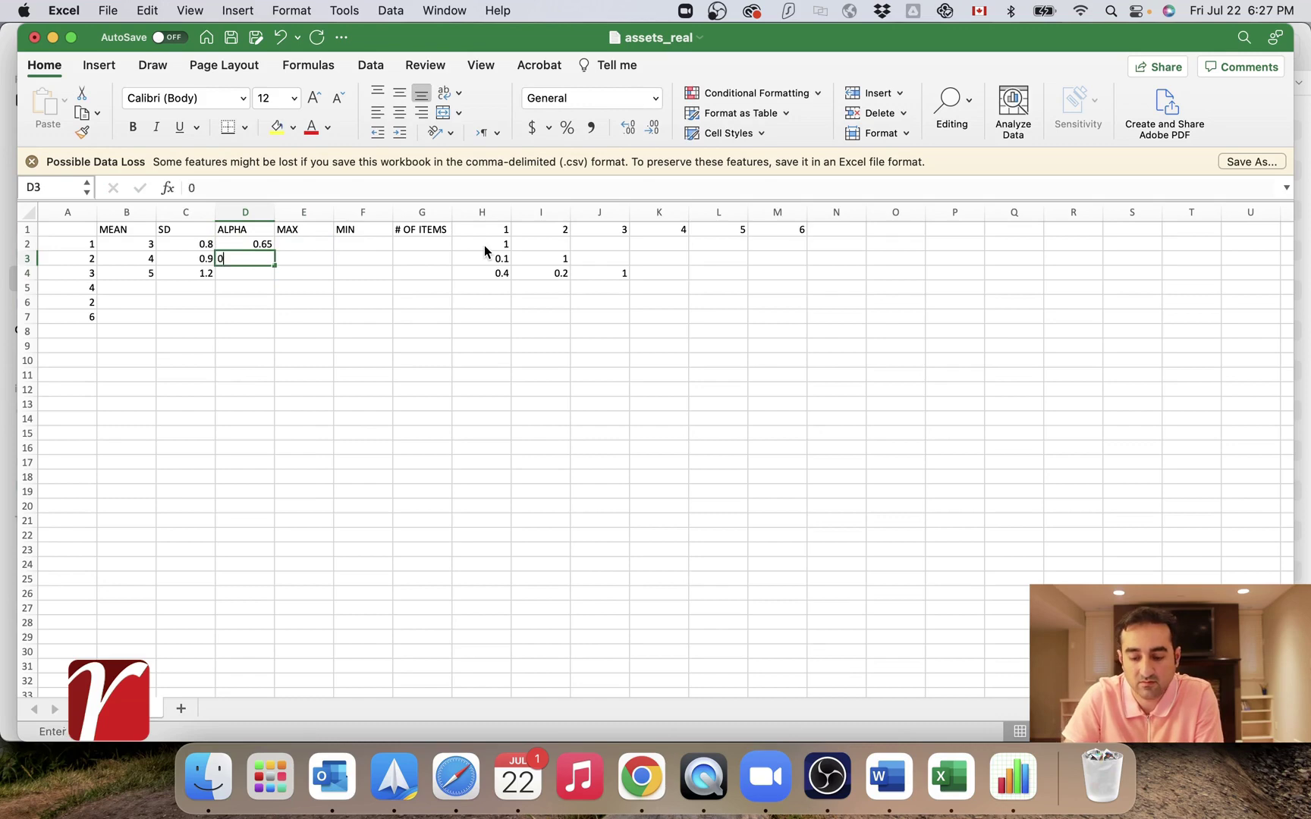
pyautogui.write('.76')
pyautogui.press('Return')
pyautogui.write('0')
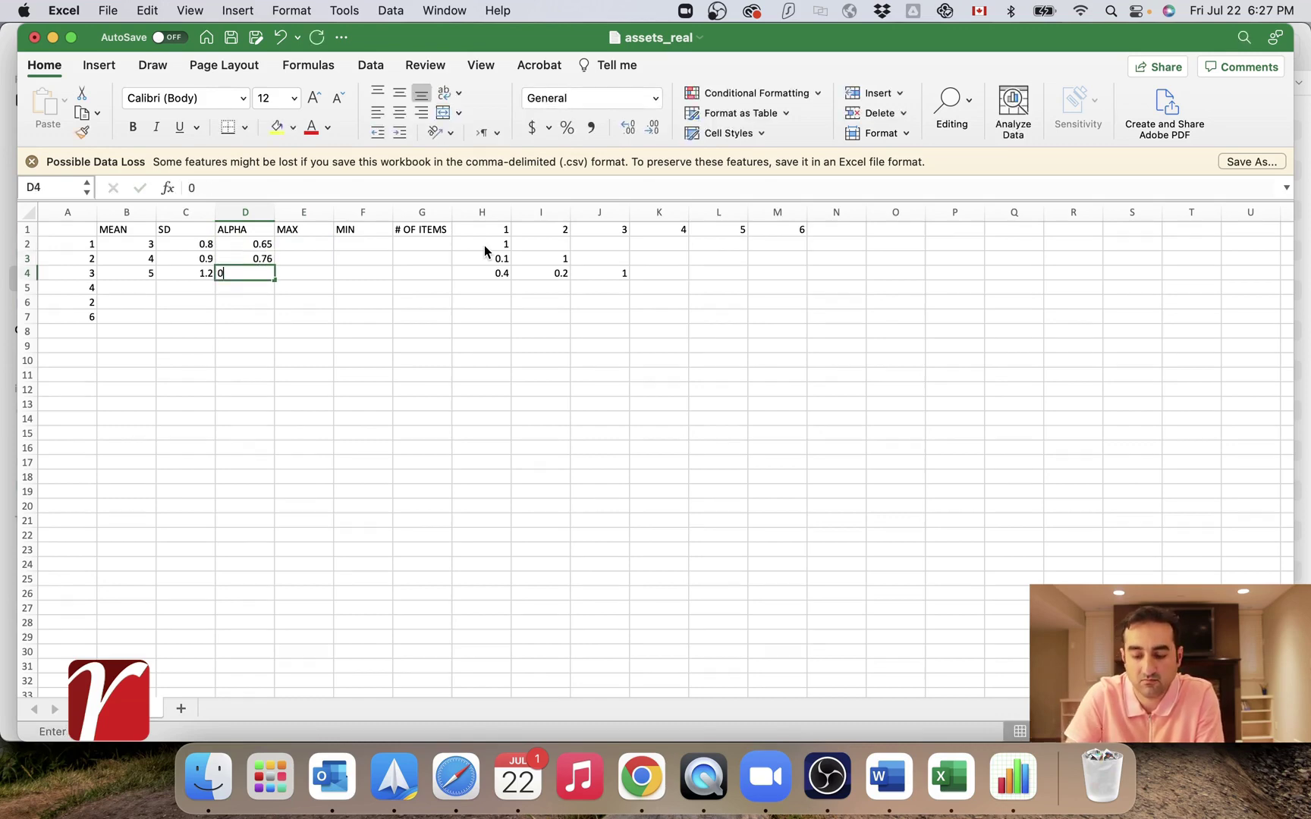
pyautogui.write('.87')
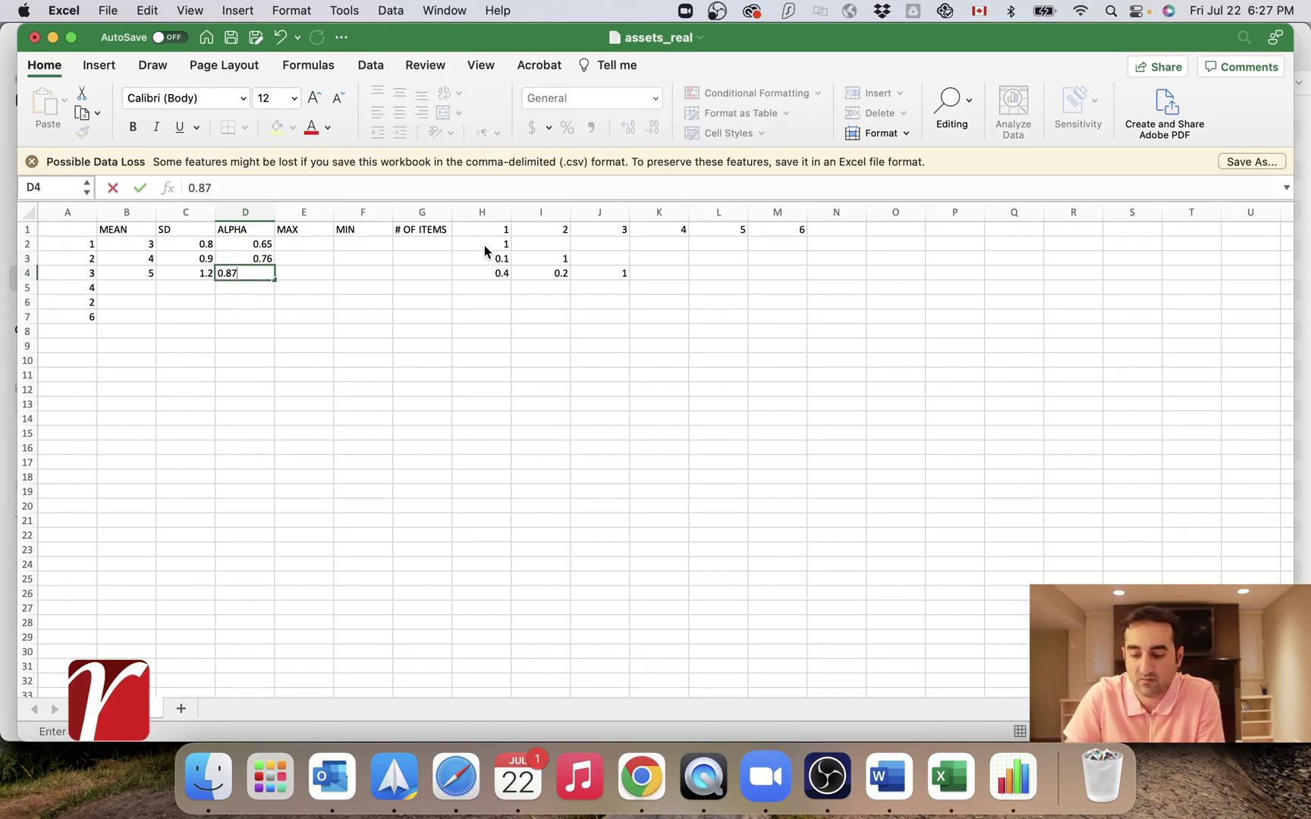
pyautogui.press('Return')
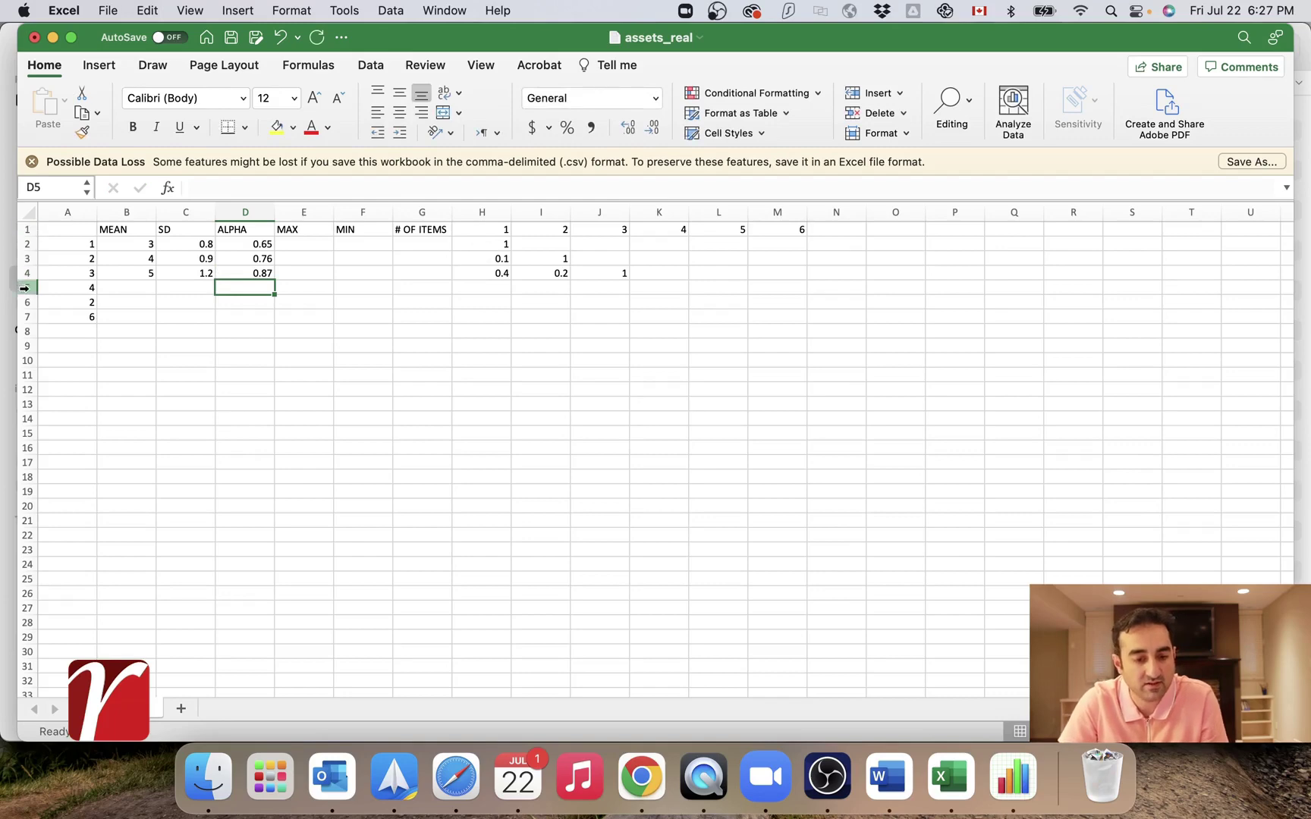
# Delete unused rows 5–8 and columns K–M, then save the workbook
pyautogui.moveTo(24, 288); pyautogui.dragTo(27, 331)
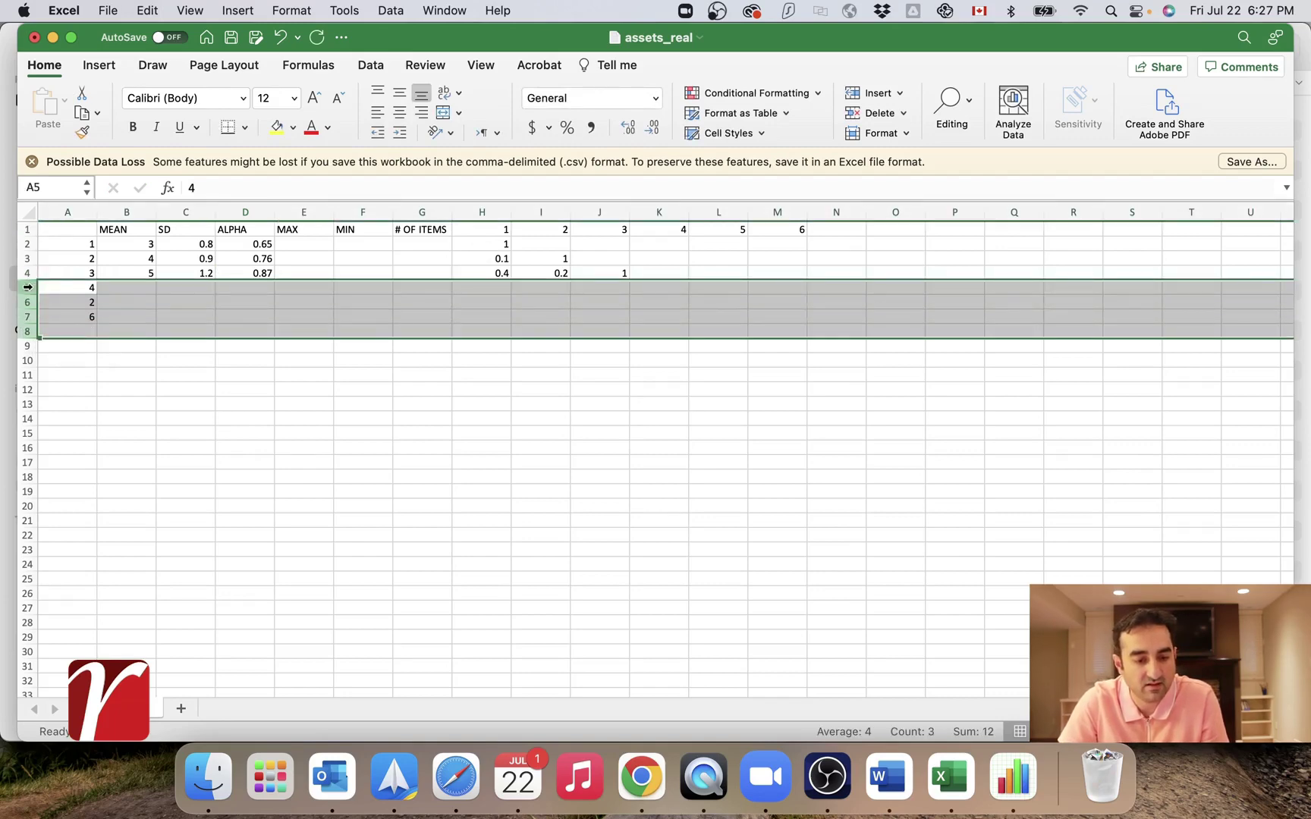
pyautogui.rightClick(27, 287)
pyautogui.click(85, 407)
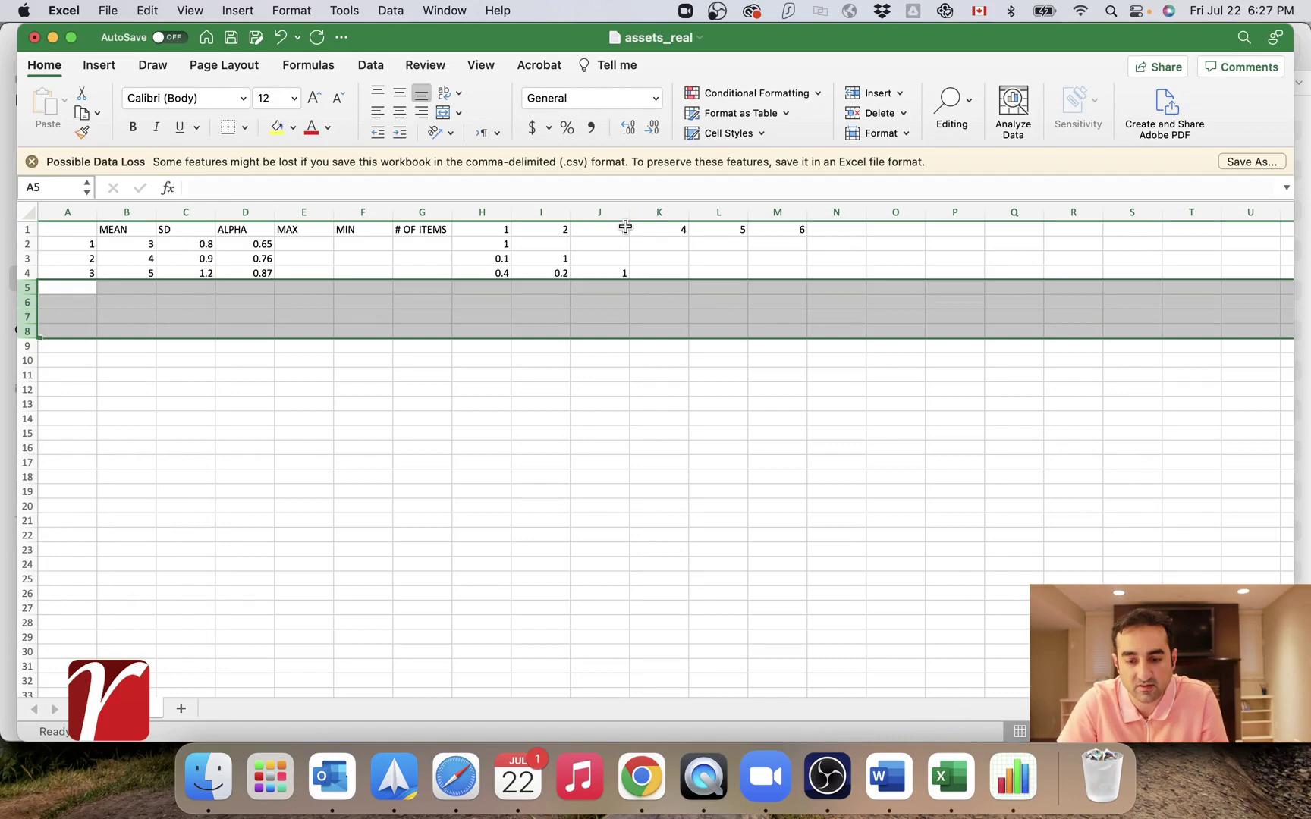
pyautogui.moveTo(660, 213); pyautogui.dragTo(778, 216)
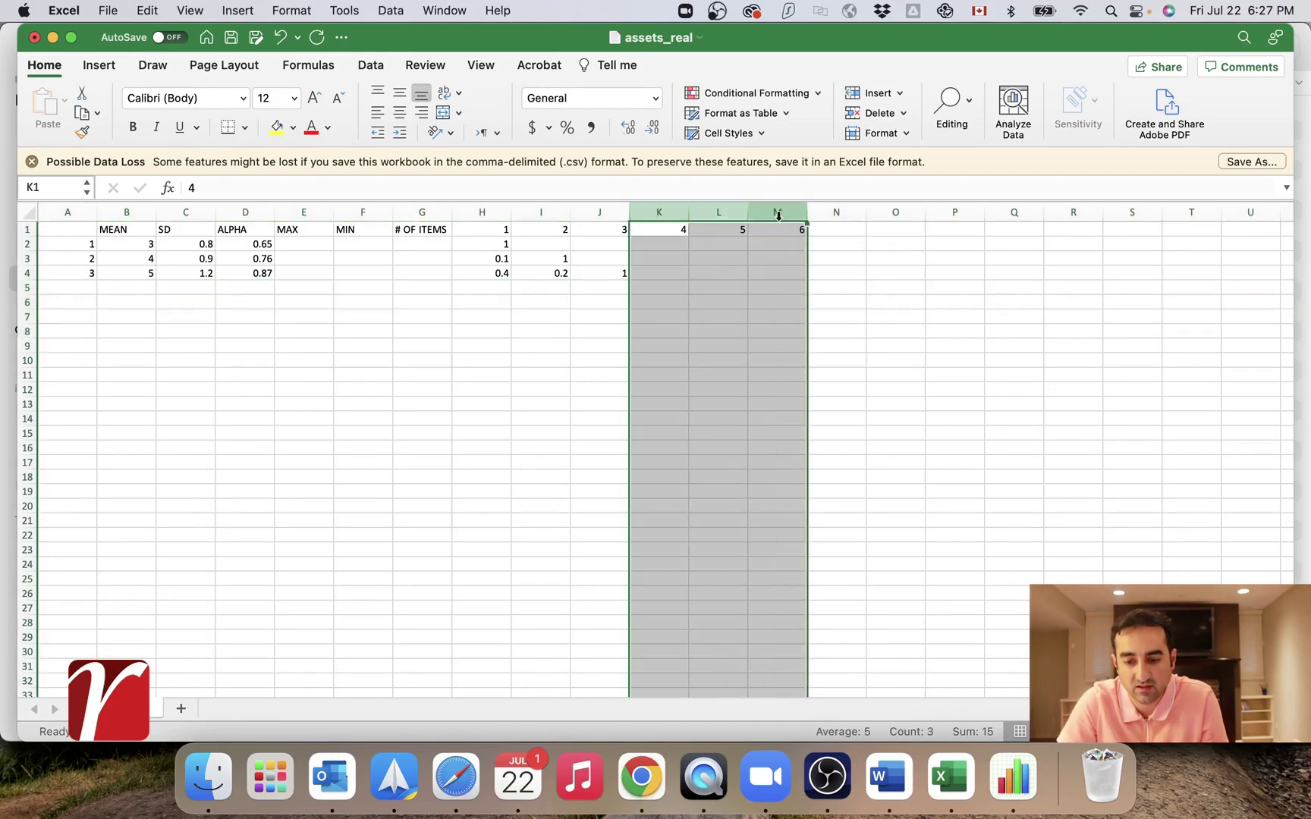
pyautogui.rightClick(778, 216)
pyautogui.click(826, 337)
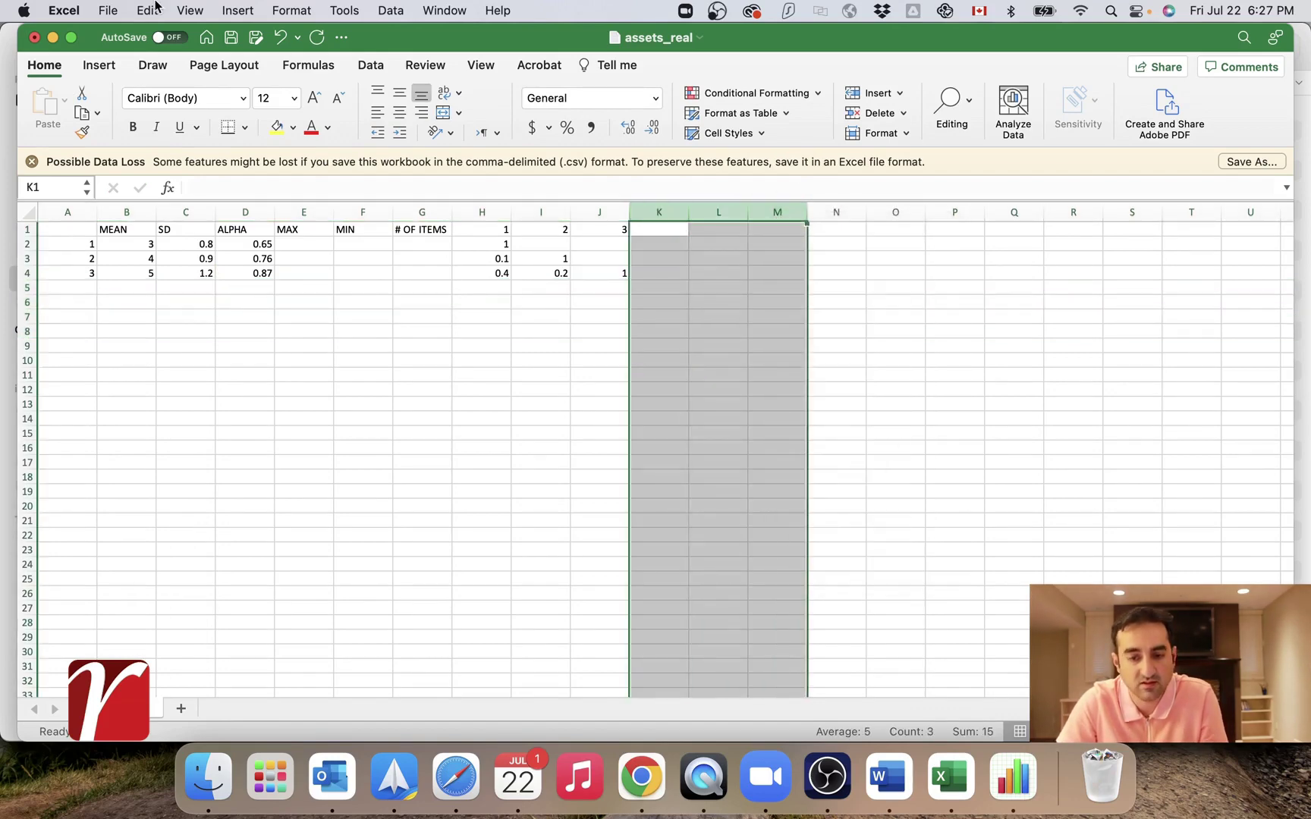
pyautogui.click(266, 330)
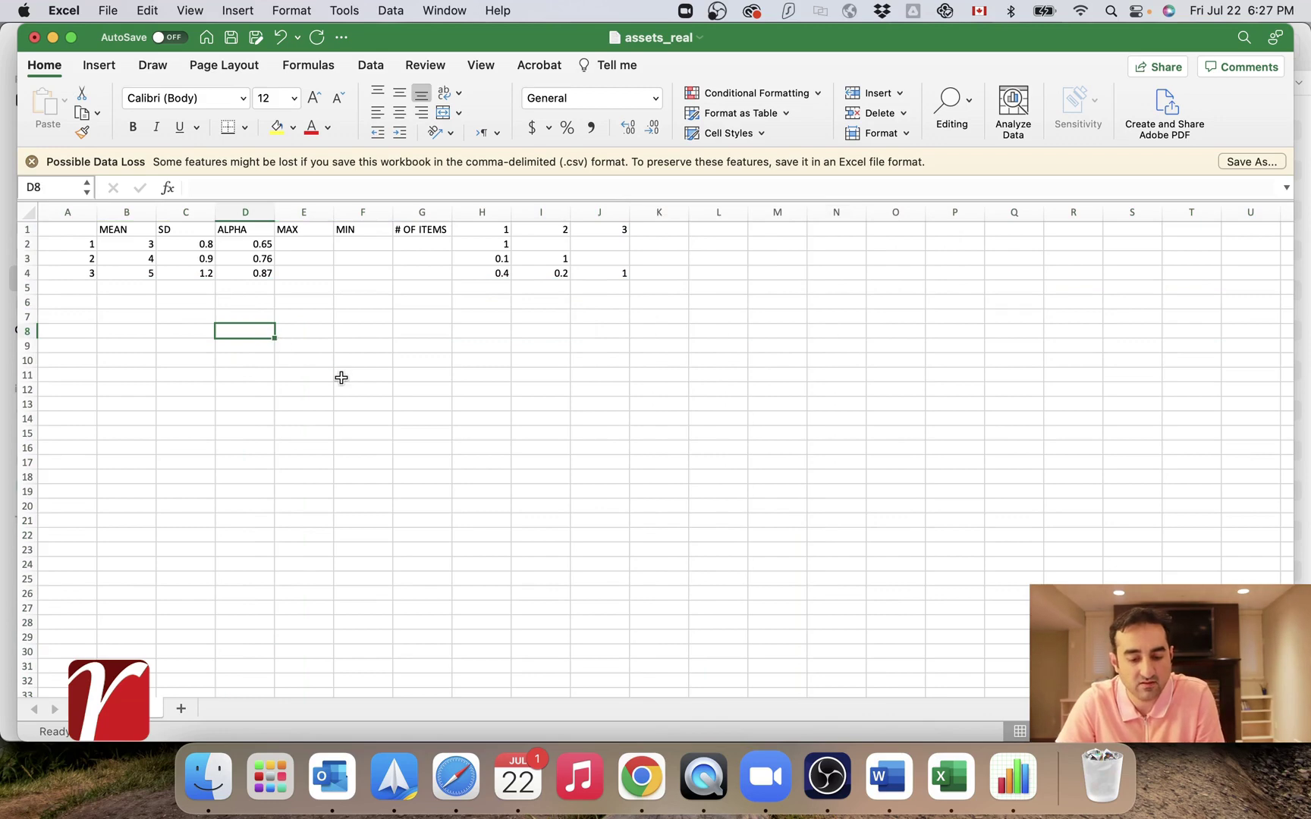
pyautogui.press('super+s')
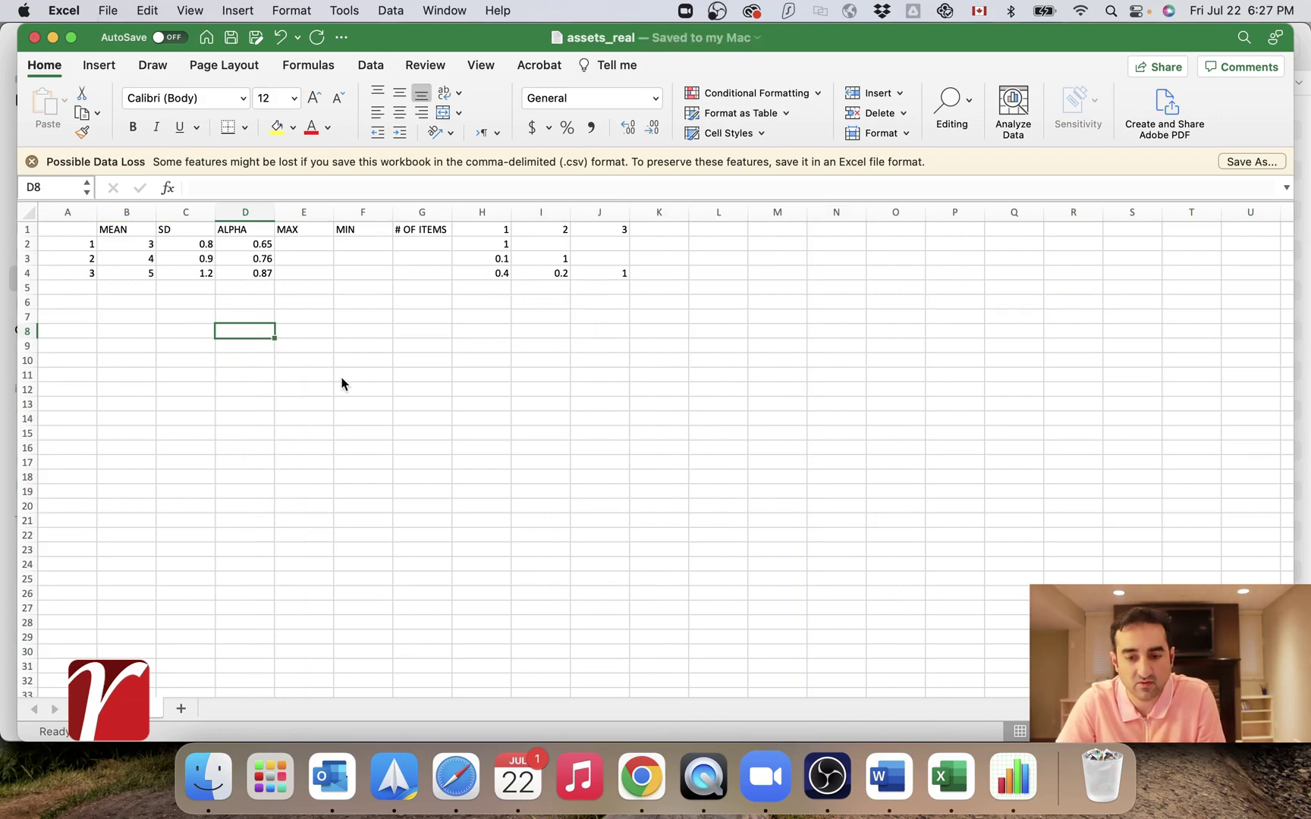
# Upload assets_real.csv from Downloads and import its values into Sample 1's correlation table
pyautogui.click(642, 777)
pyautogui.click(674, 444)
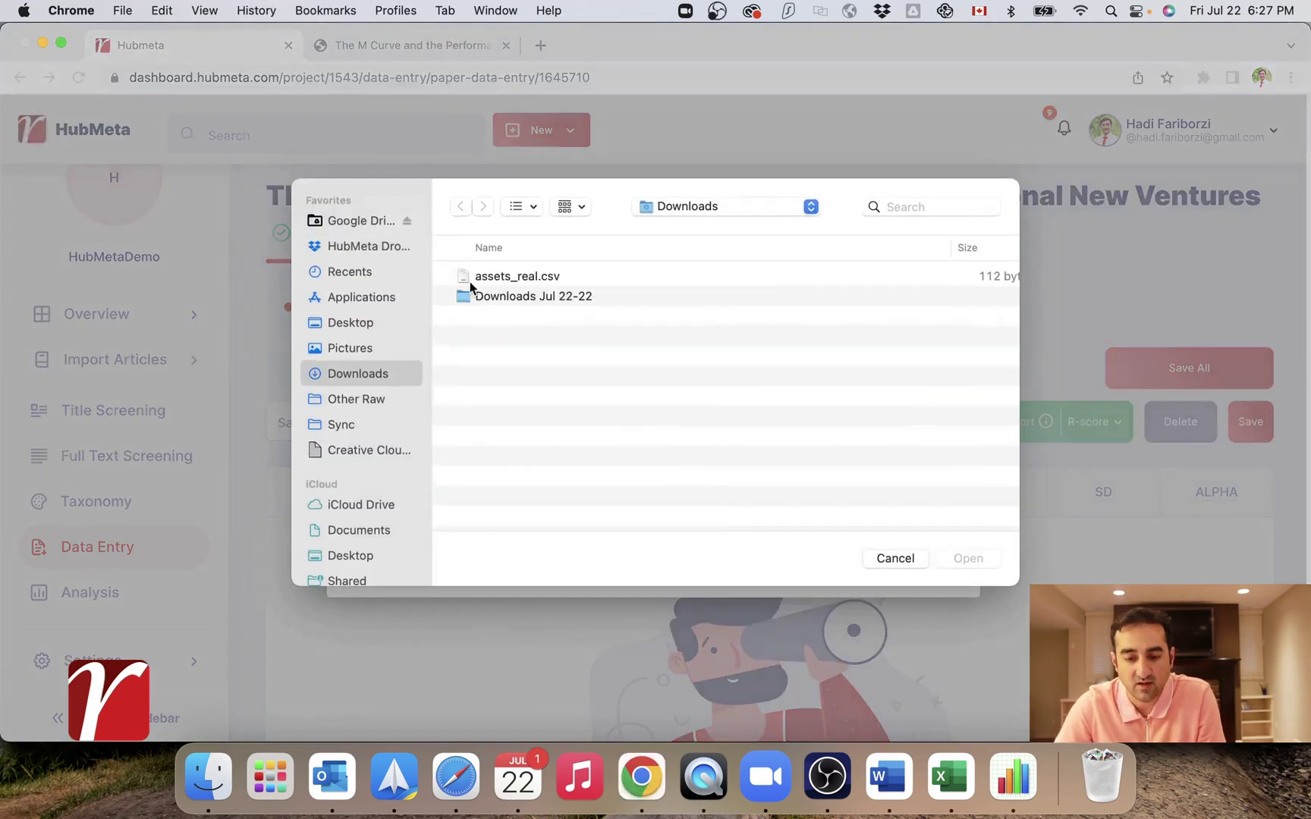
pyautogui.click(506, 282)
pyautogui.click(980, 563)
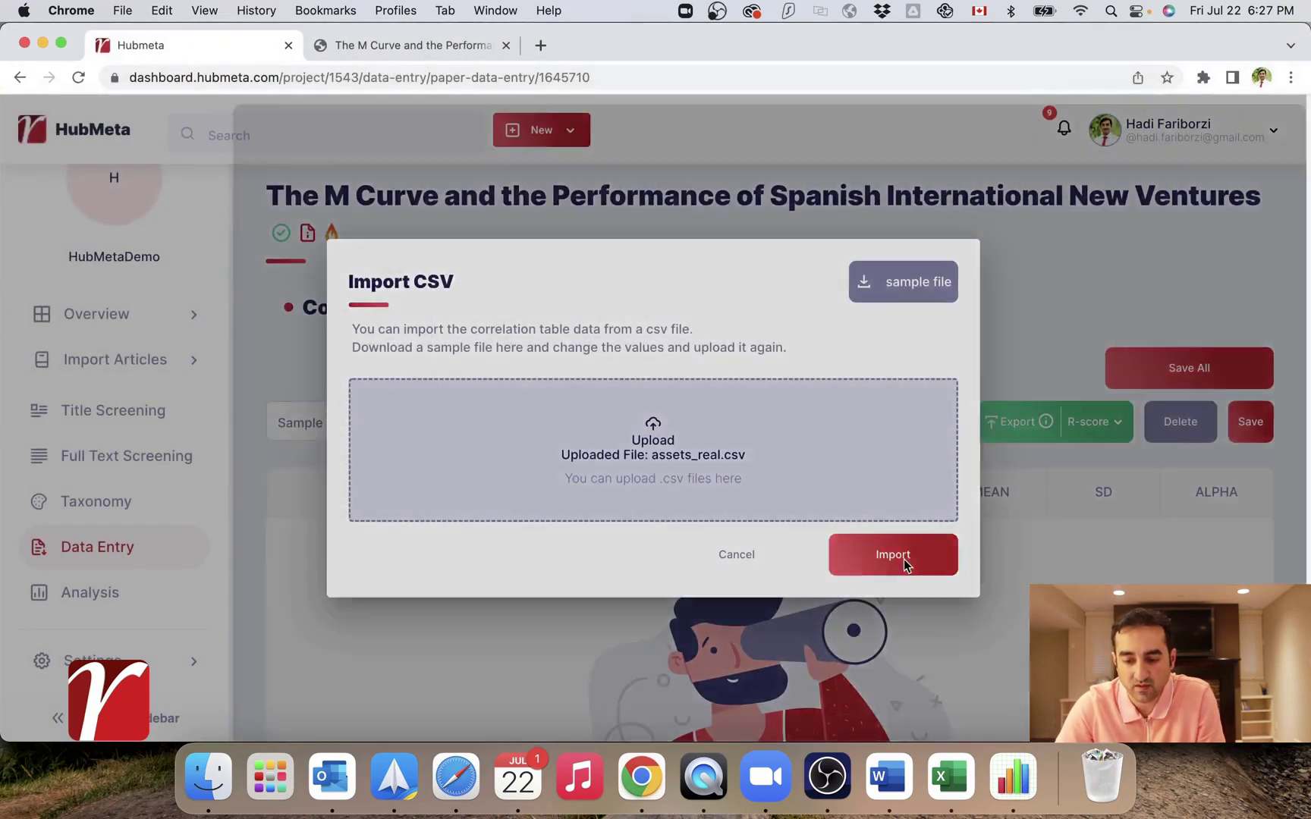
pyautogui.click(893, 554)
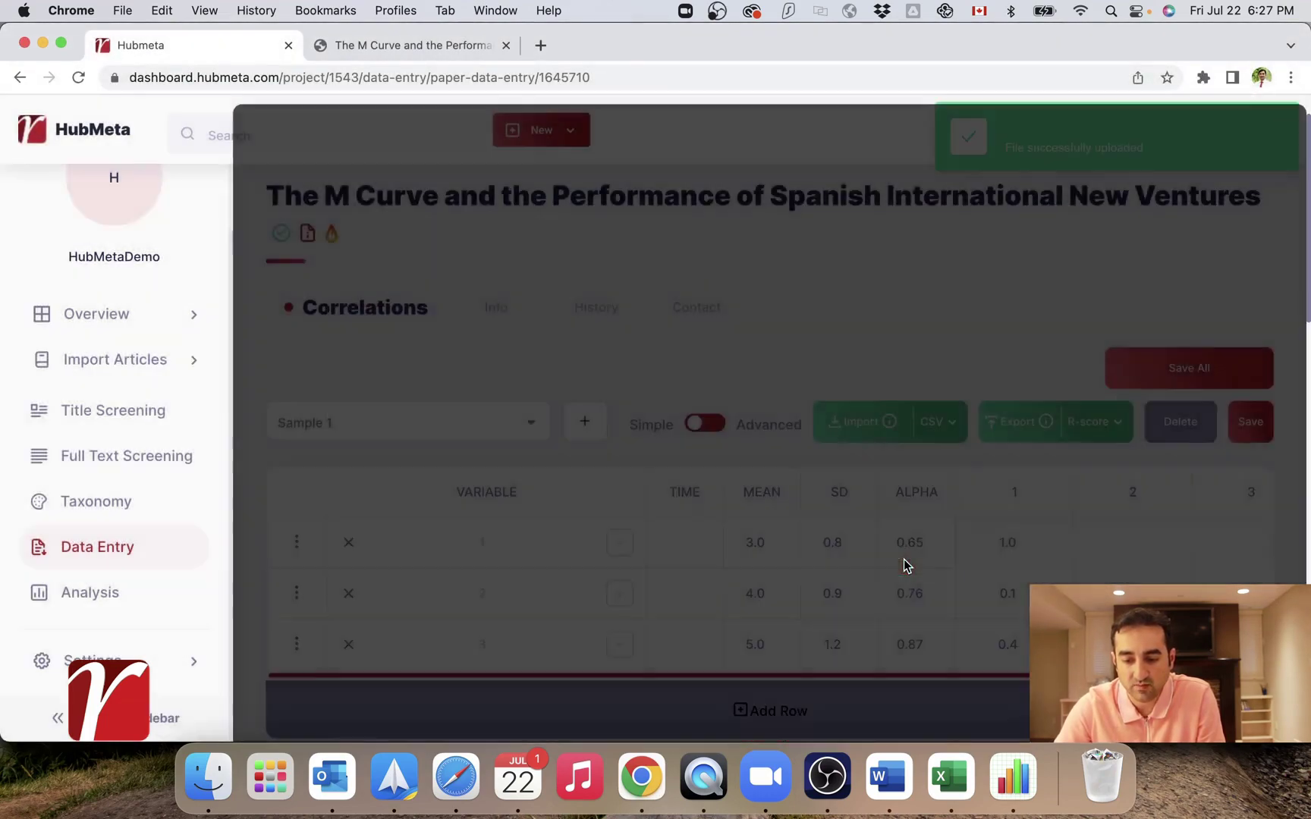
pyautogui.scroll(-4, 903, 562)
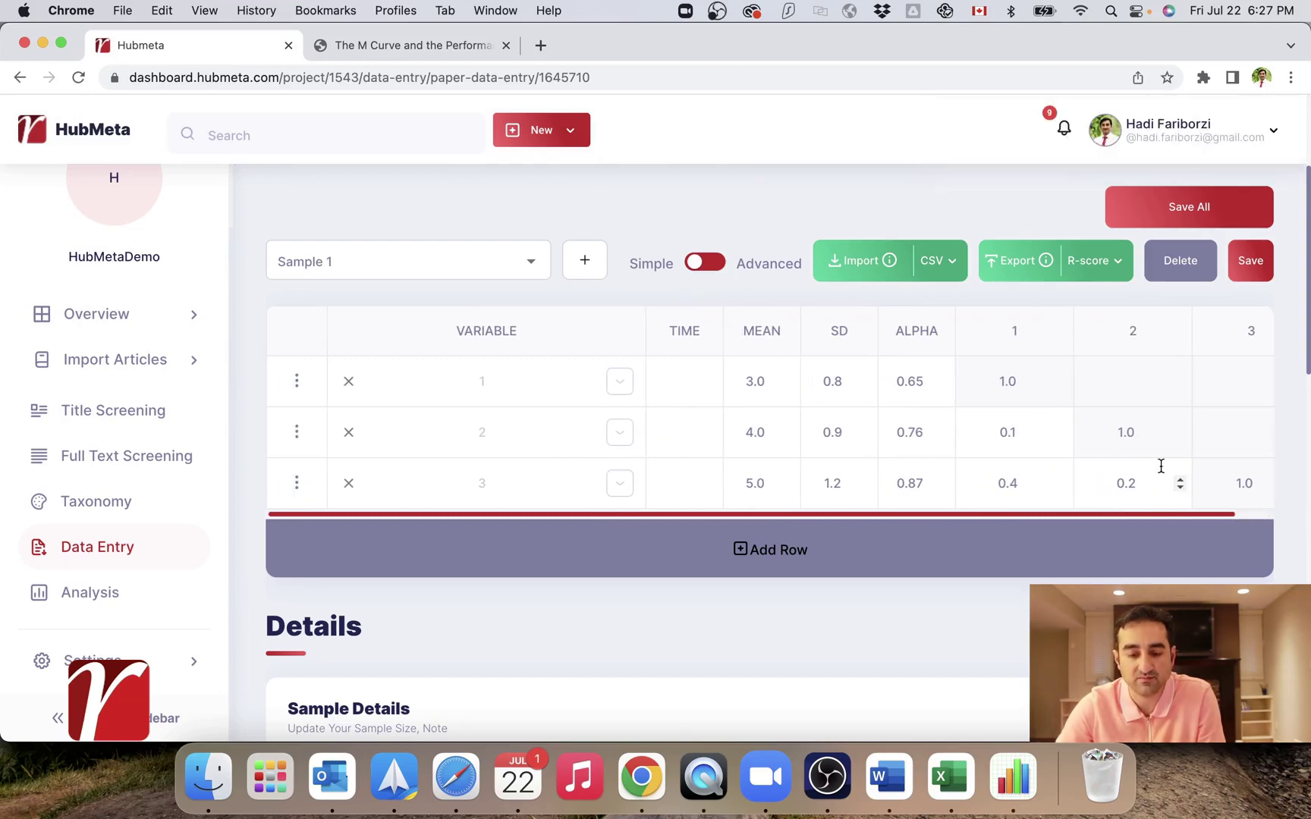
pyautogui.scroll(1, 1161, 468)
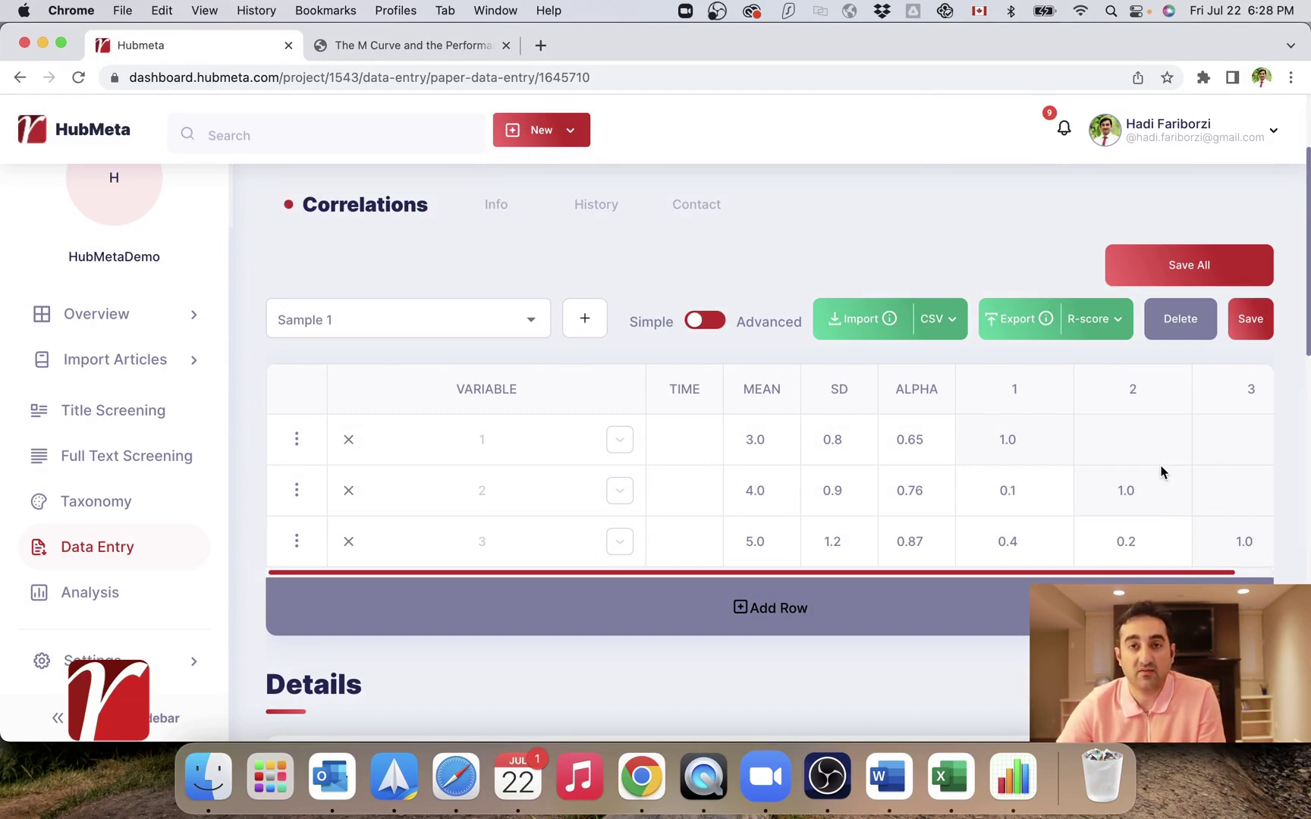
# Delete the imported test rows, then scroll the embedded PDF to Table 1 on page S16
pyautogui.click(1180, 318)
pyautogui.click(497, 349)
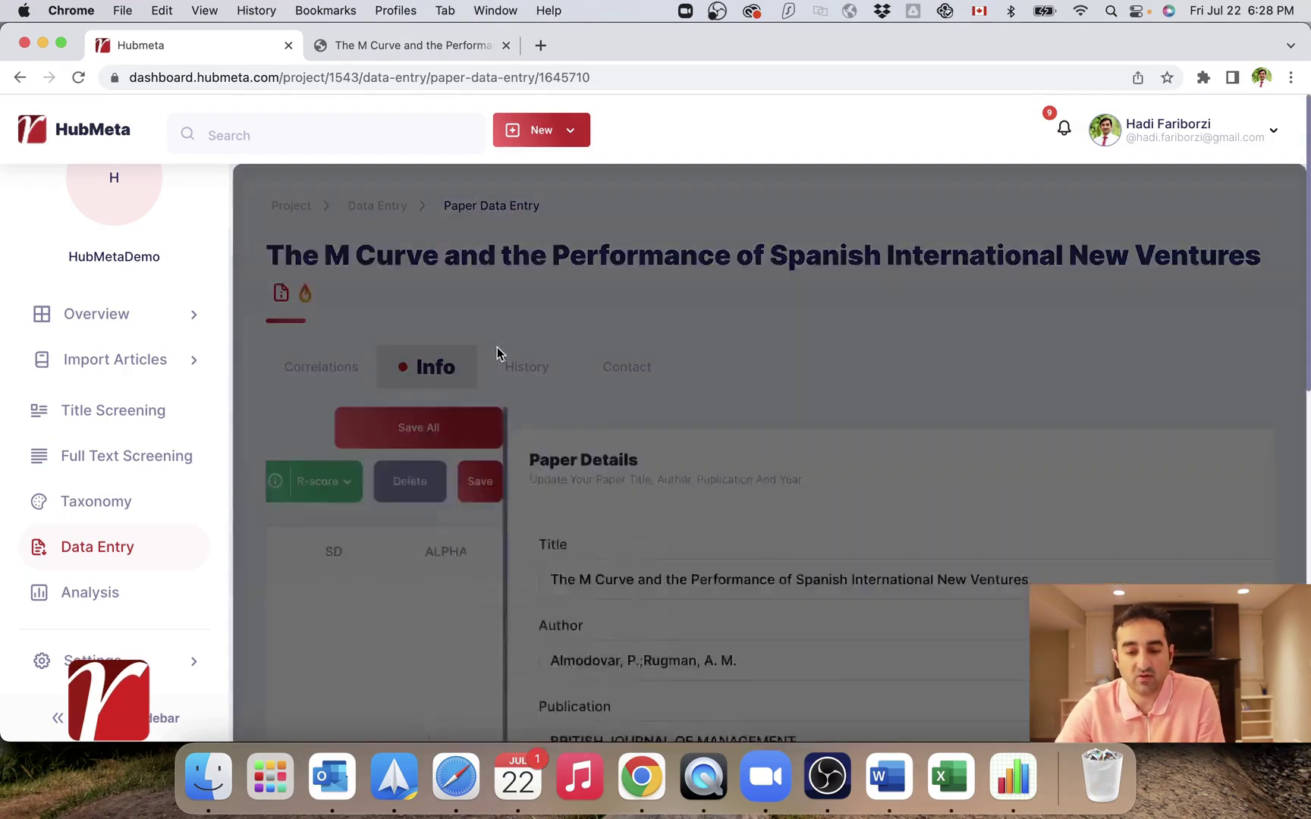
pyautogui.scroll(-15, 742, 542)
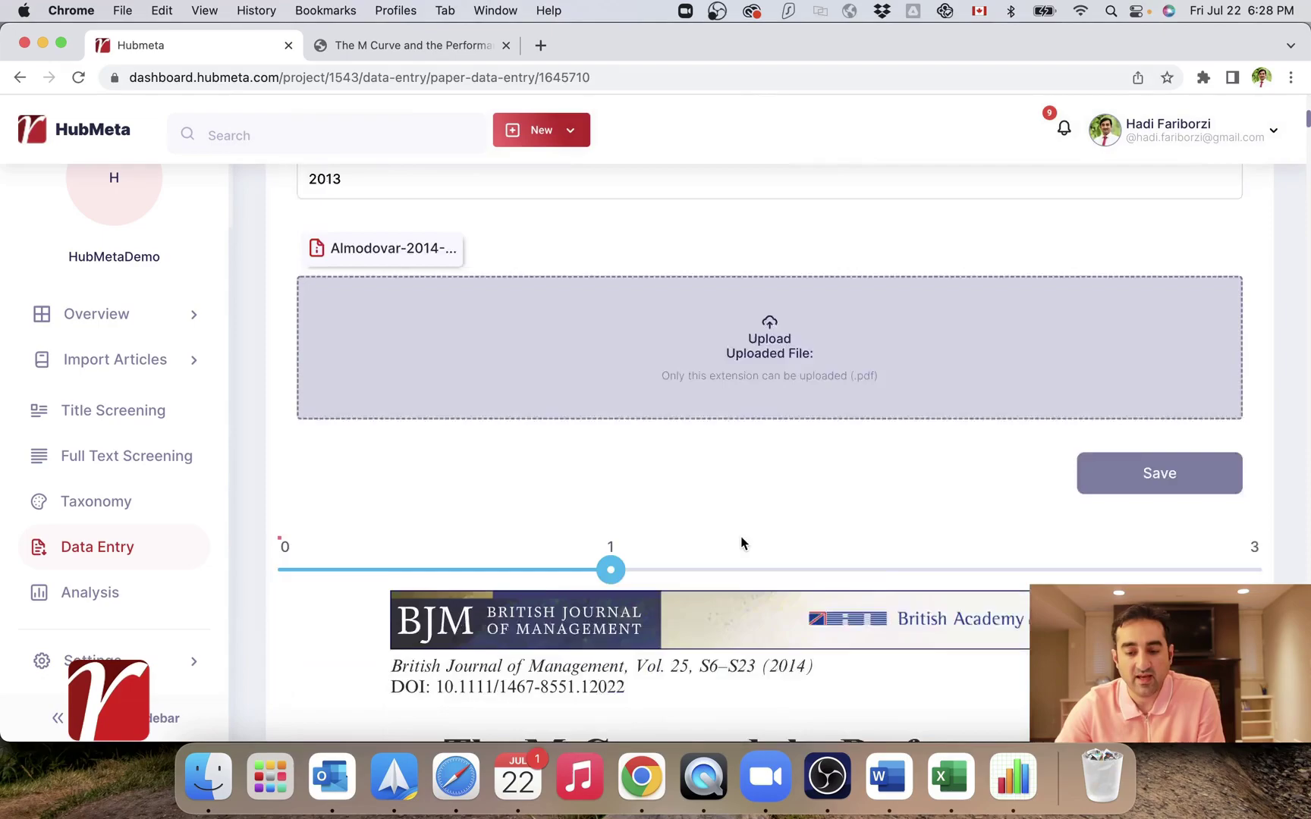
pyautogui.scroll(-15, 742, 542)
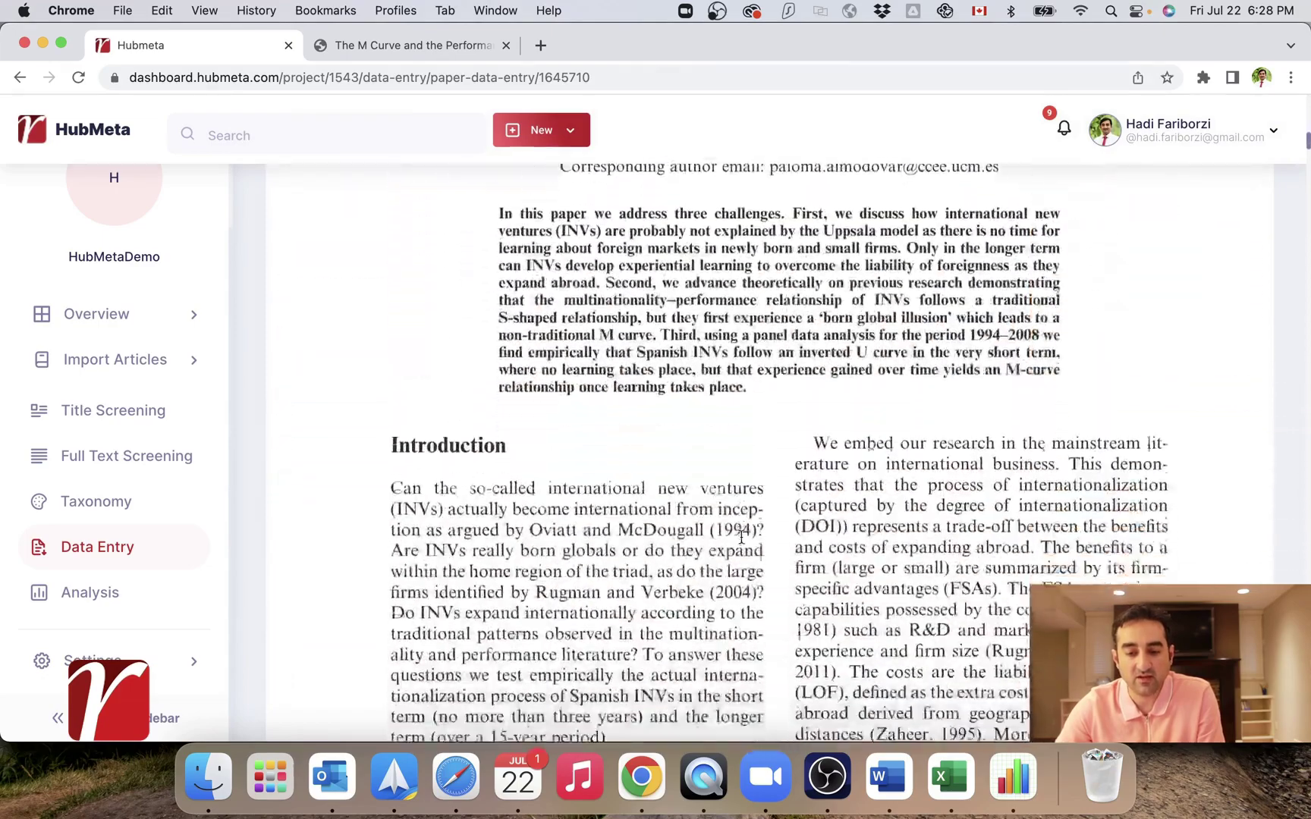
pyautogui.scroll(-15, 742, 542)
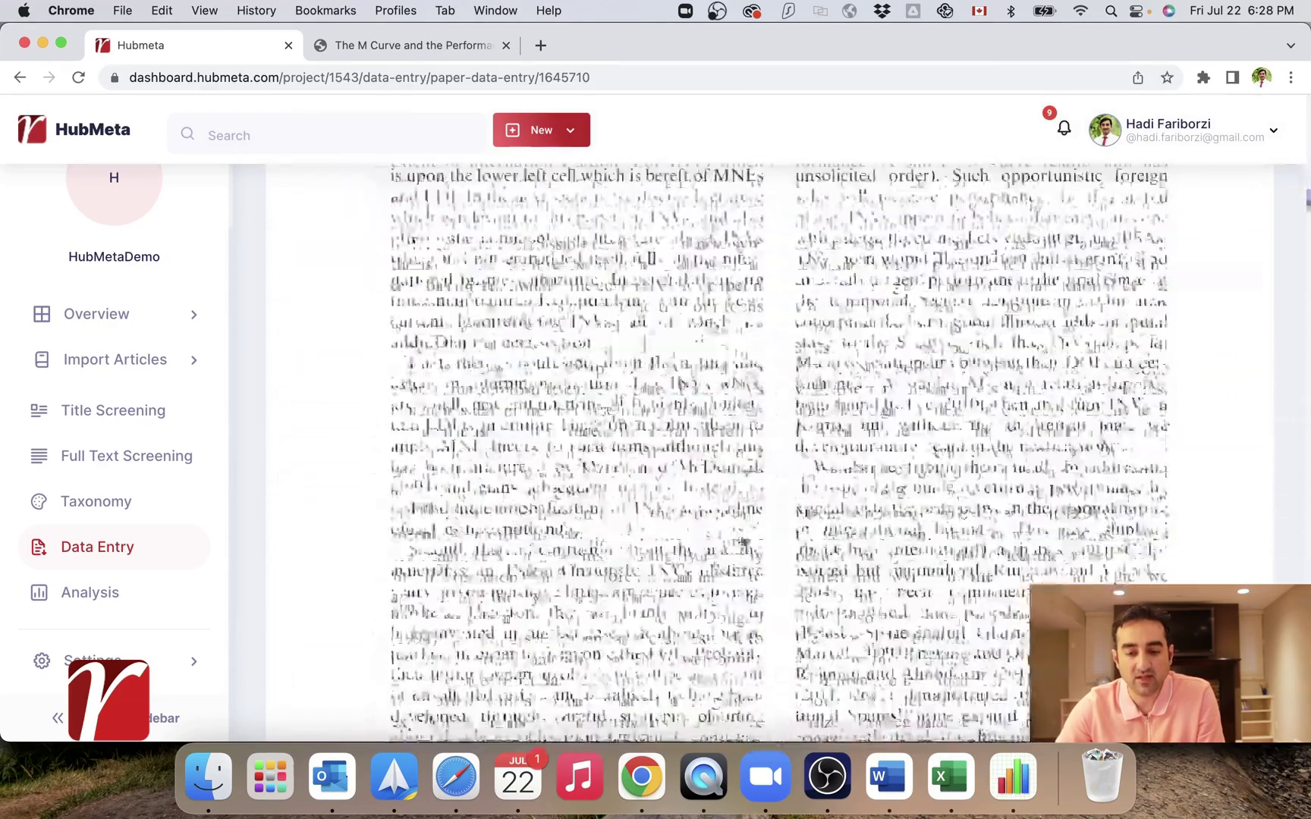
pyautogui.scroll(-15, 742, 541)
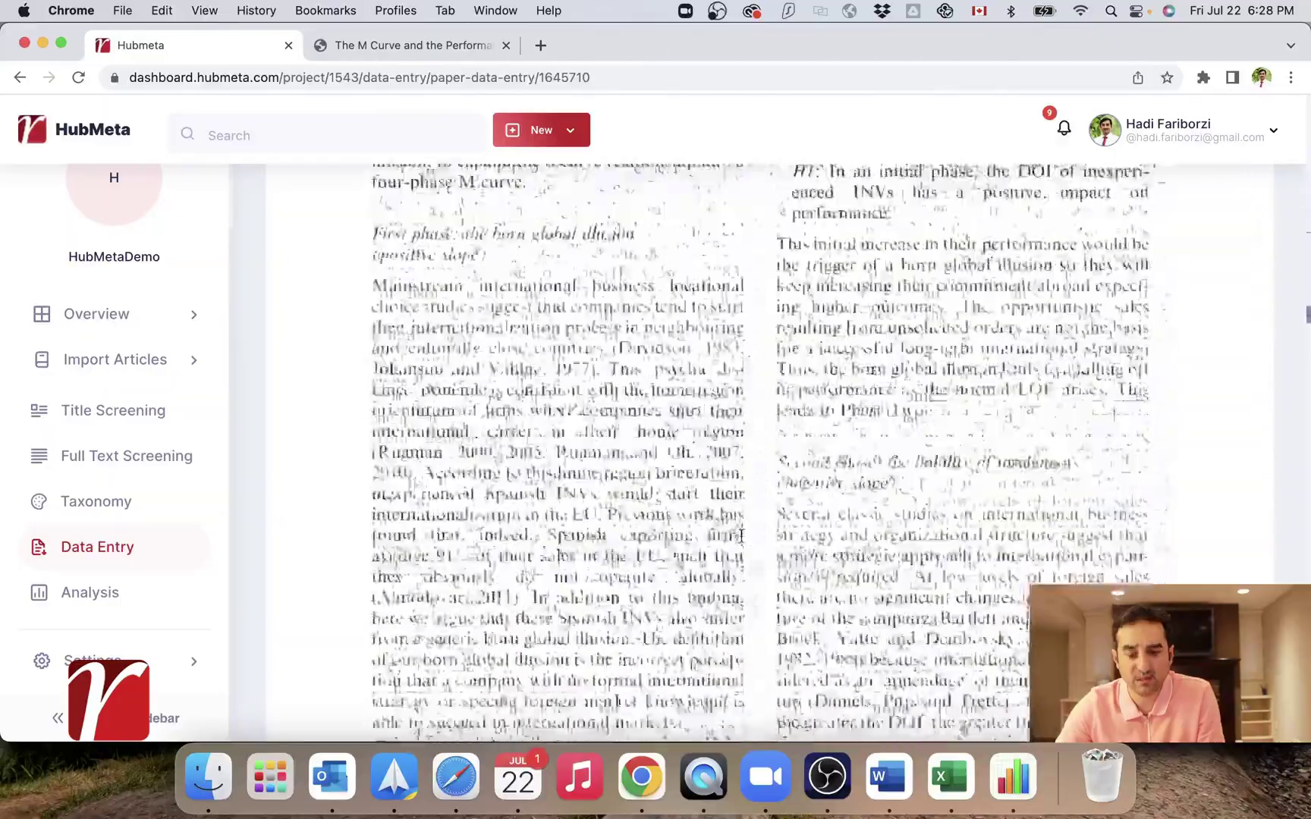
pyautogui.scroll(-15, 741, 536)
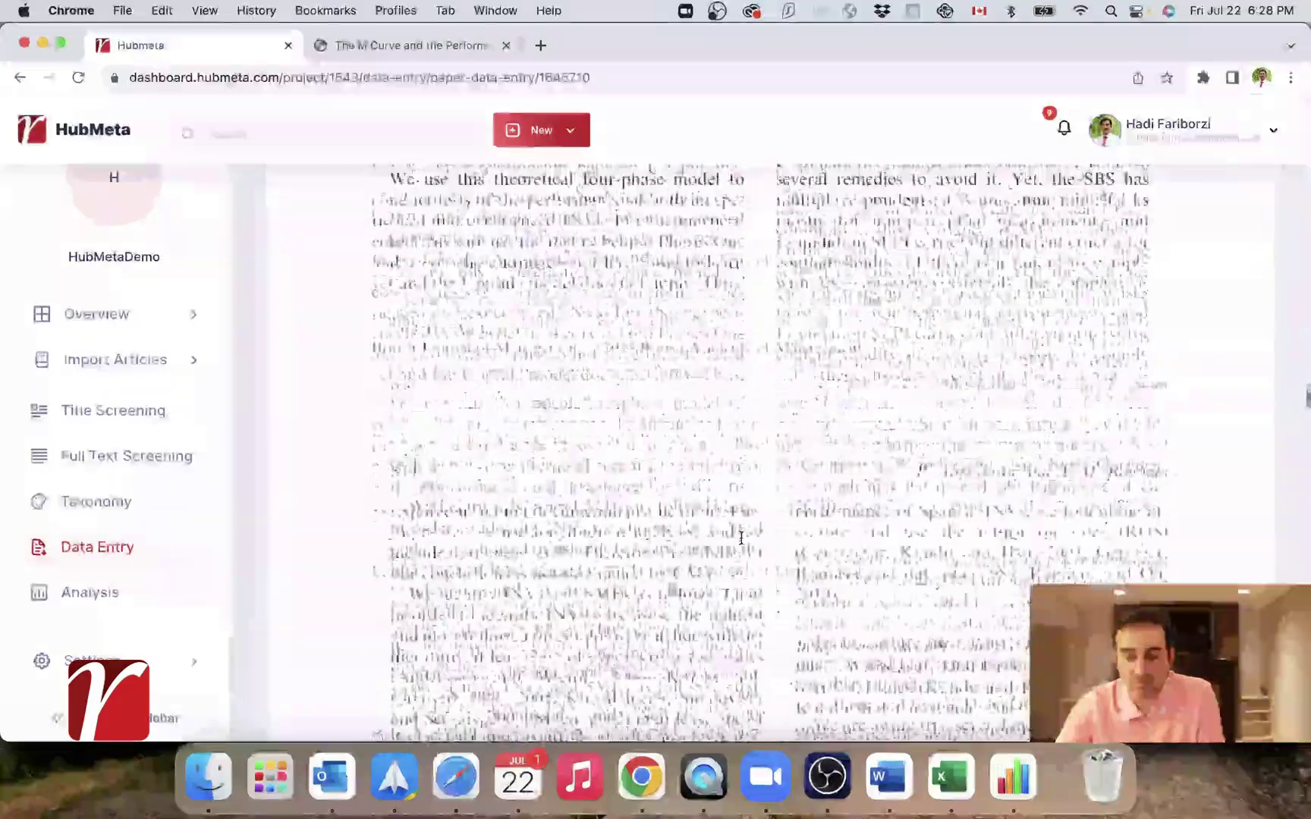
pyautogui.scroll(-10, 741, 537)
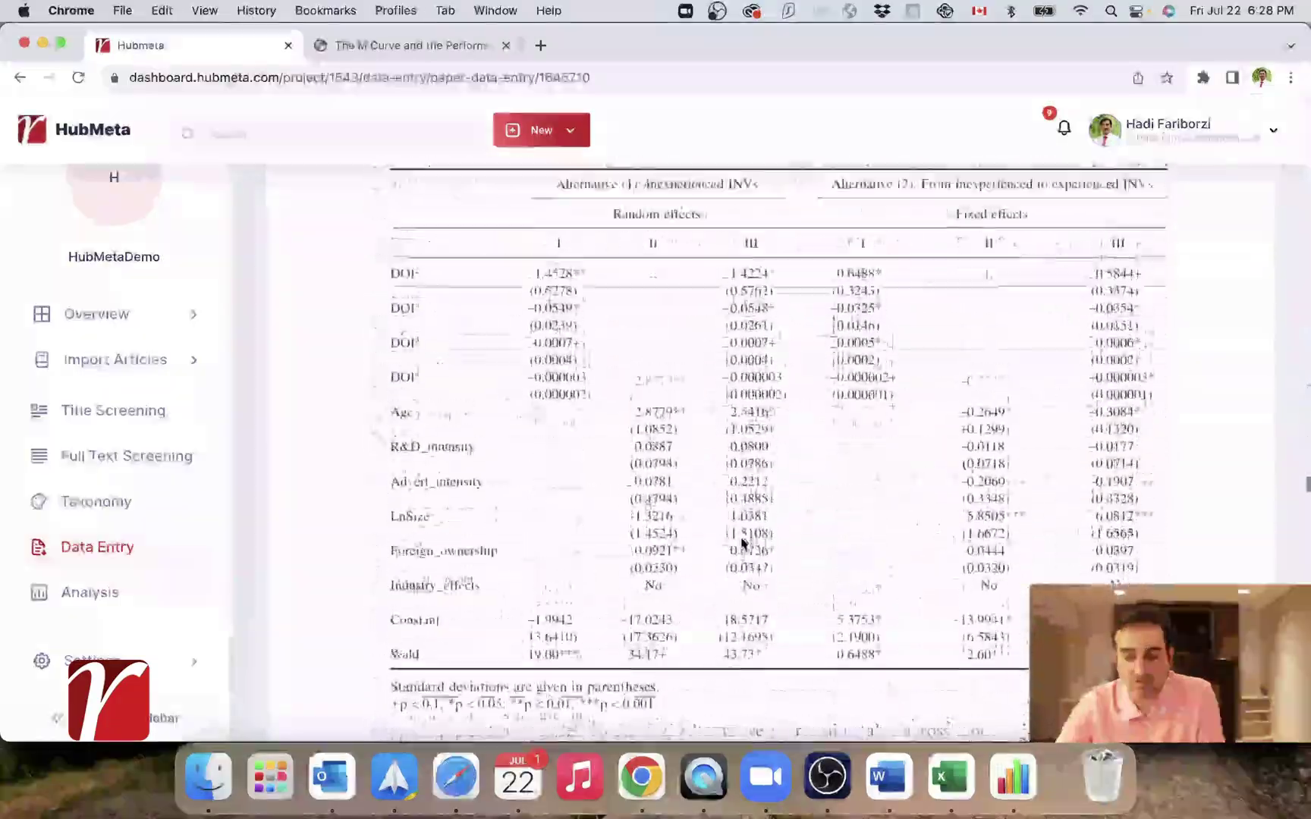
pyautogui.scroll(5, 741, 537)
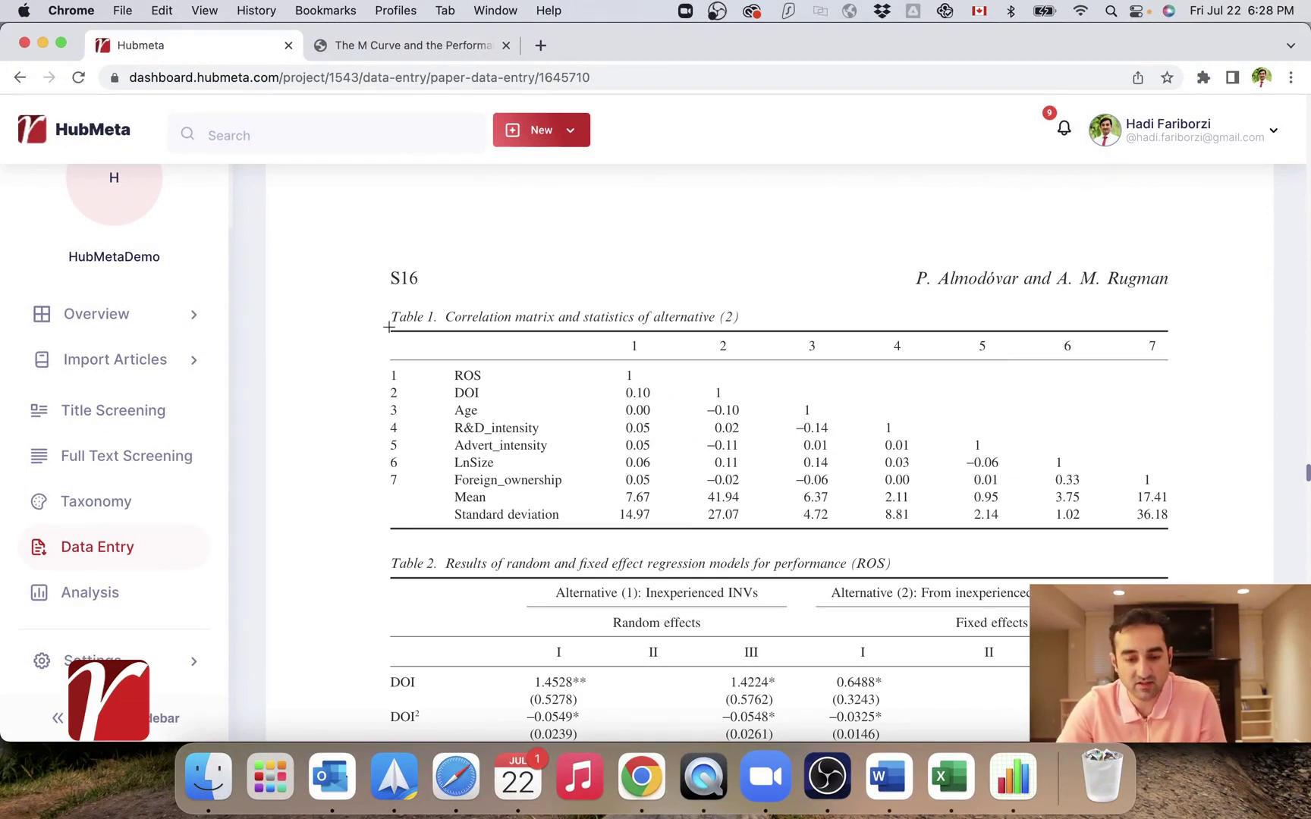
# Box-select Table 1 to export a Correlation_Table CSV, then open that CSV in Excel
pyautogui.moveTo(389, 328); pyautogui.dragTo(1174, 535)
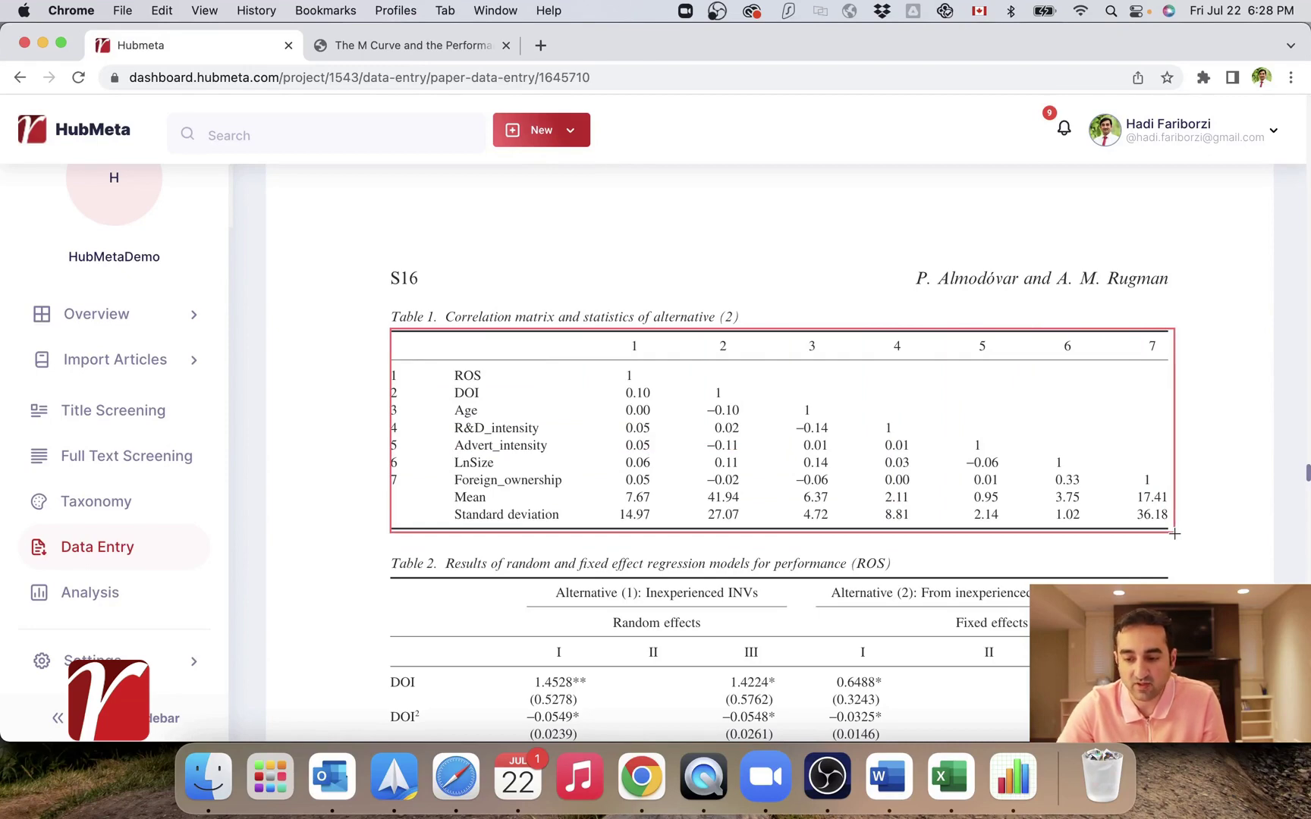
pyautogui.moveTo(1174, 534); pyautogui.dragTo(1175, 535)
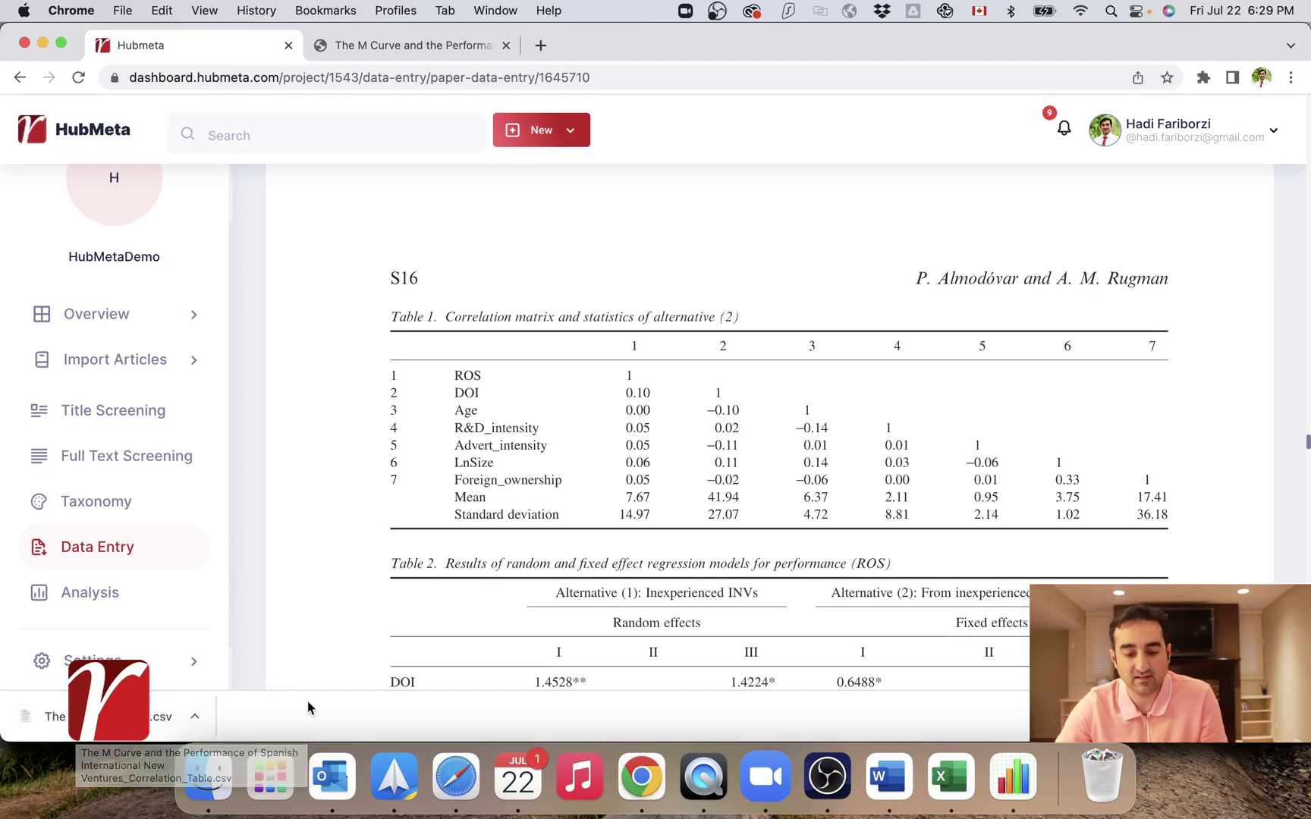
pyautogui.click(210, 792)
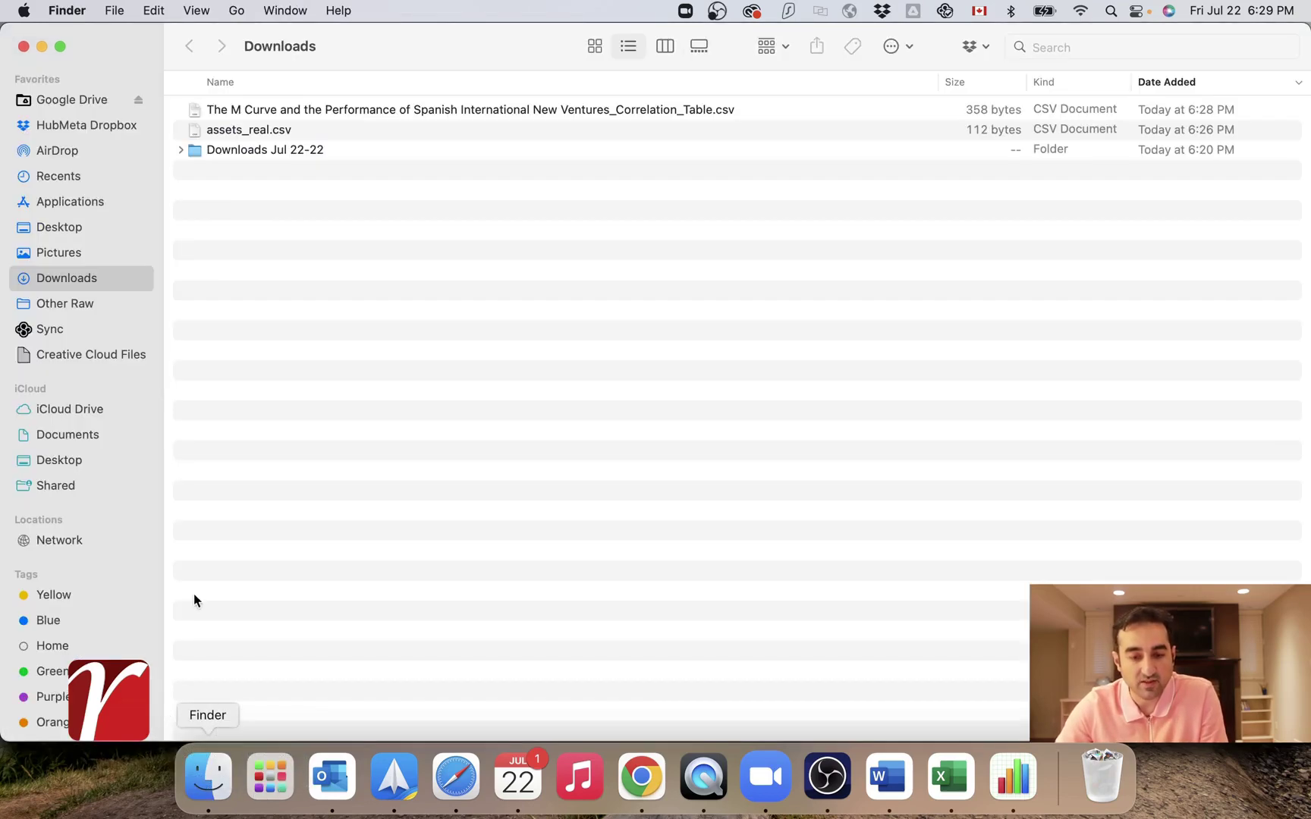
pyautogui.click(304, 116)
pyautogui.rightClick(305, 114)
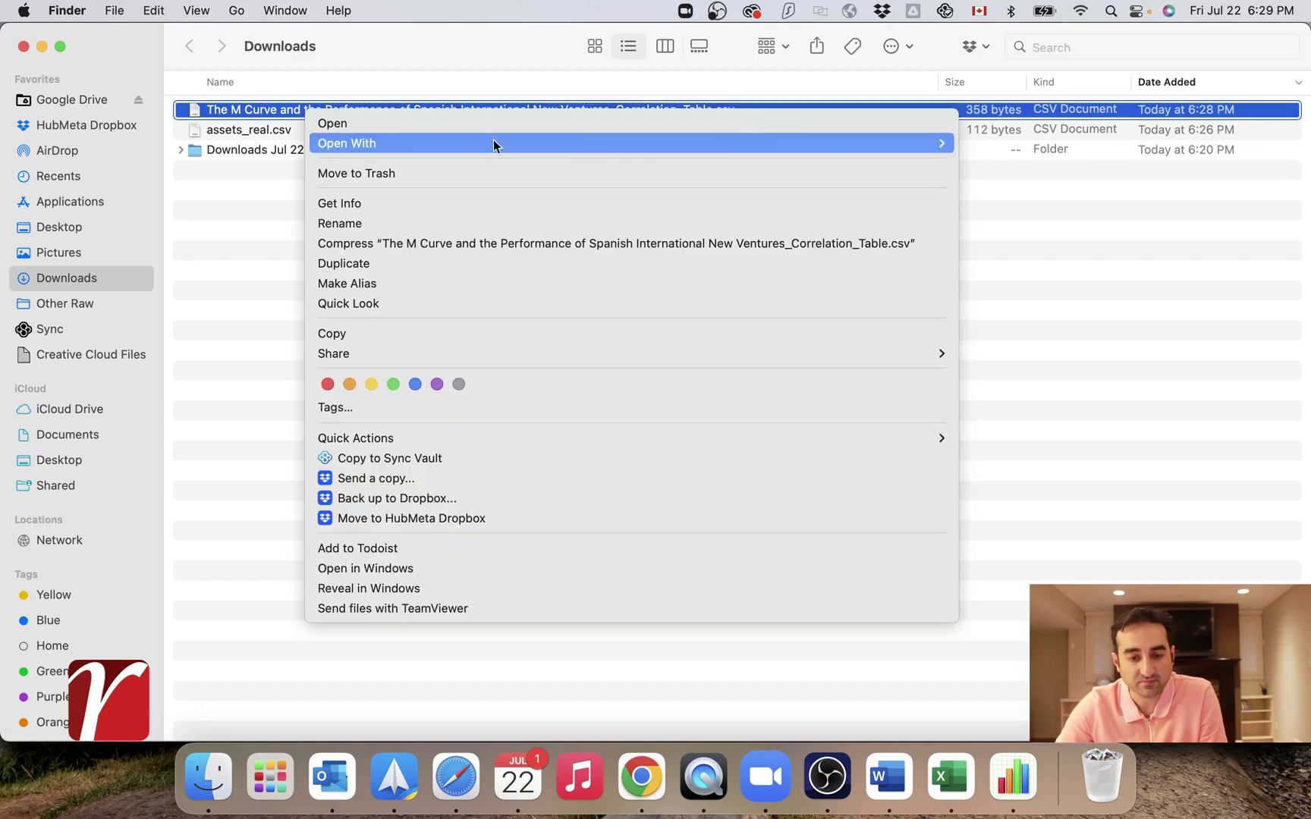
pyautogui.moveTo(761, 142)
pyautogui.click(1027, 254)
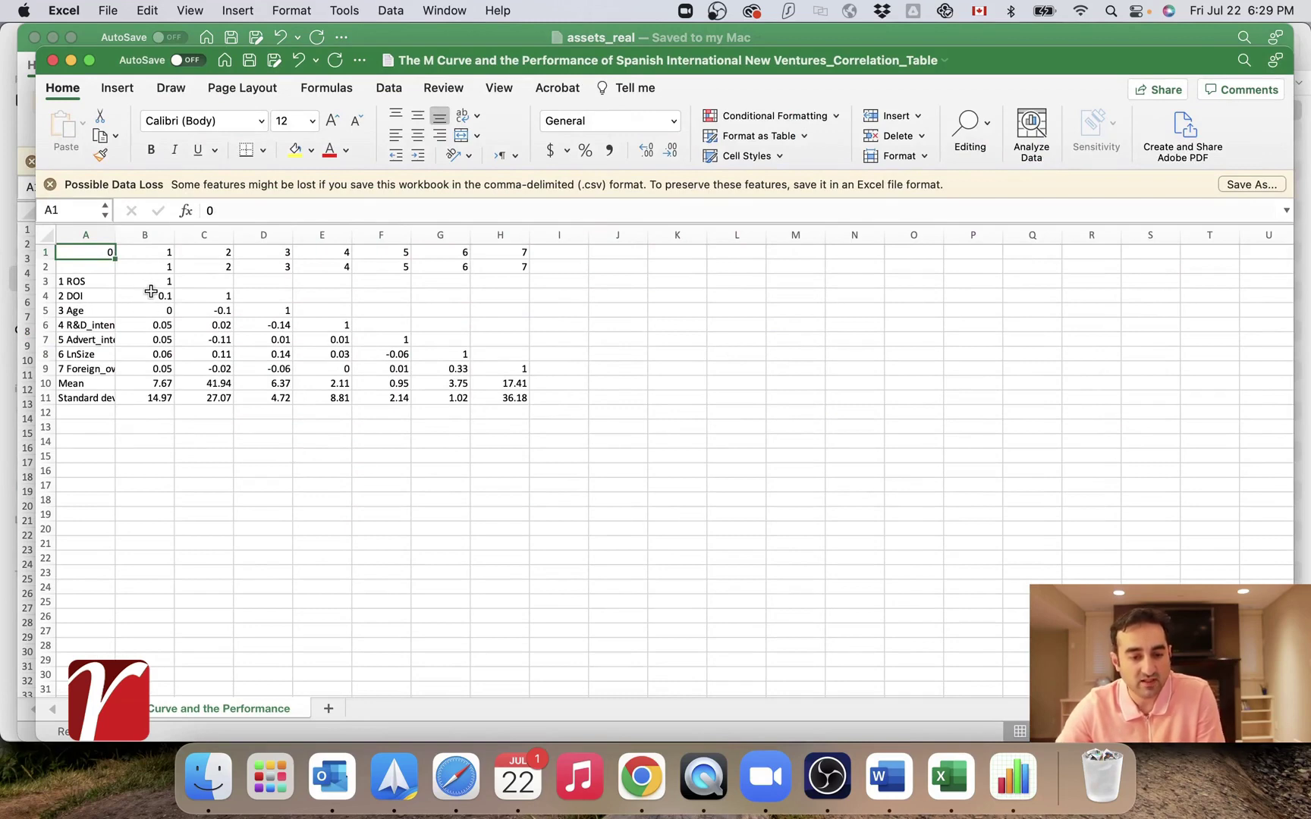
# Copy Table 1's labelled 7×7 correlation block into assets_real starting at G2
pyautogui.moveTo(73, 281); pyautogui.dragTo(508, 368)
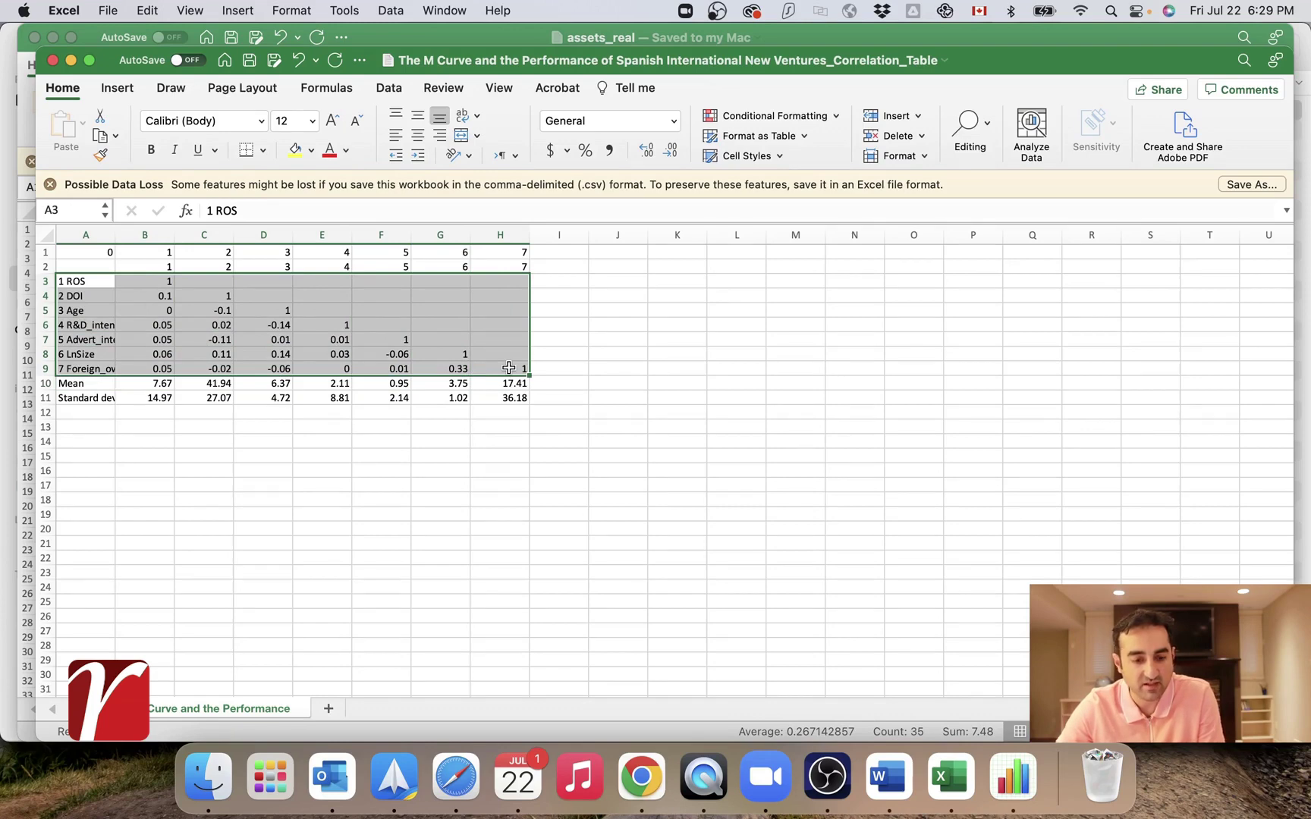
pyautogui.press('super+c')
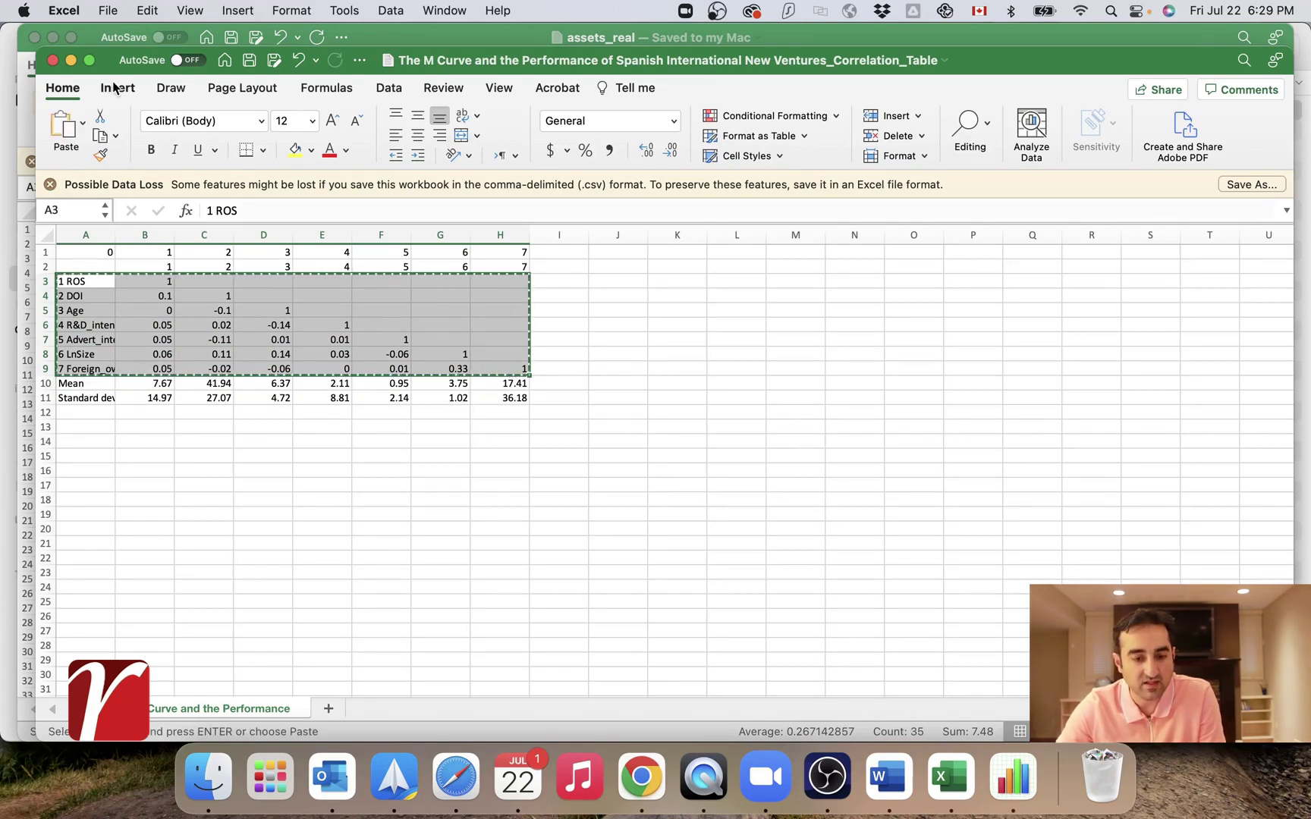
pyautogui.click(71, 61)
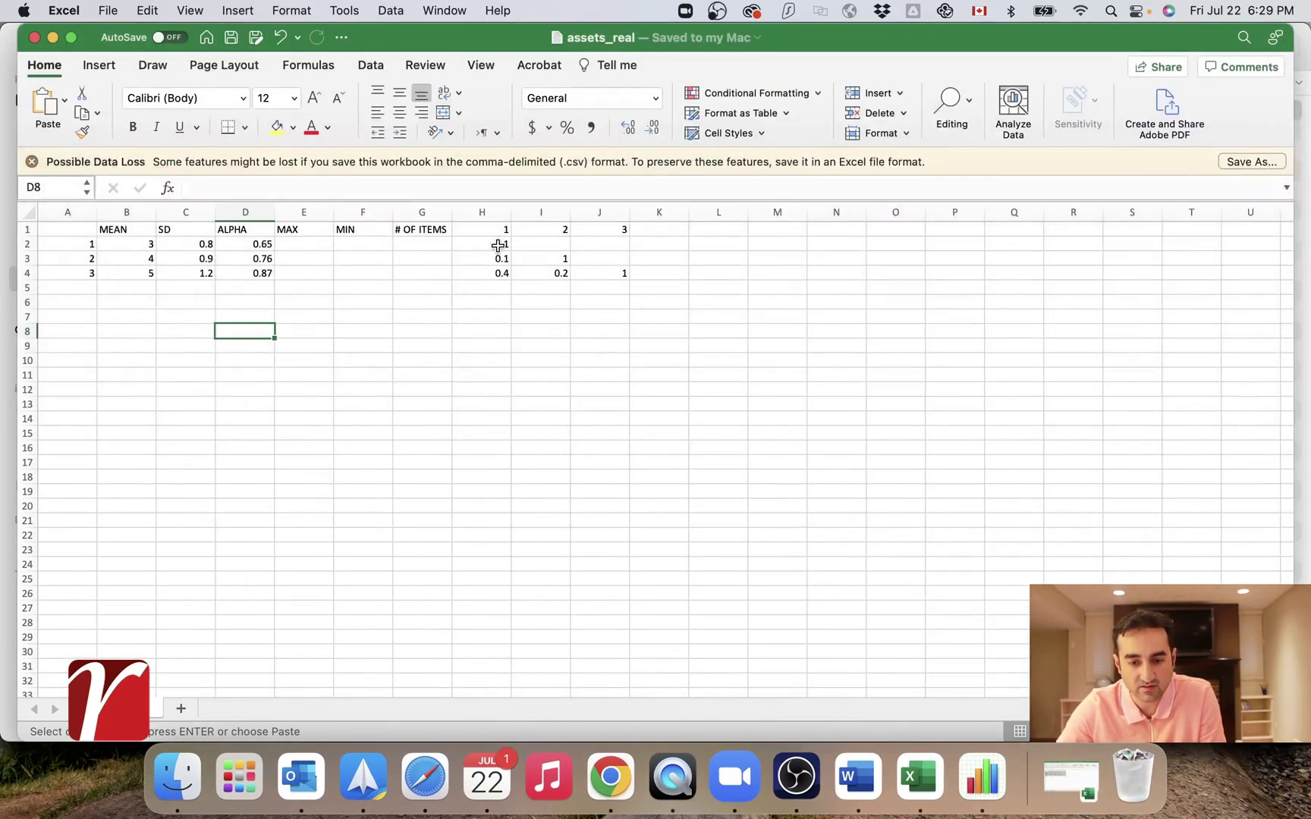
pyautogui.click(497, 245)
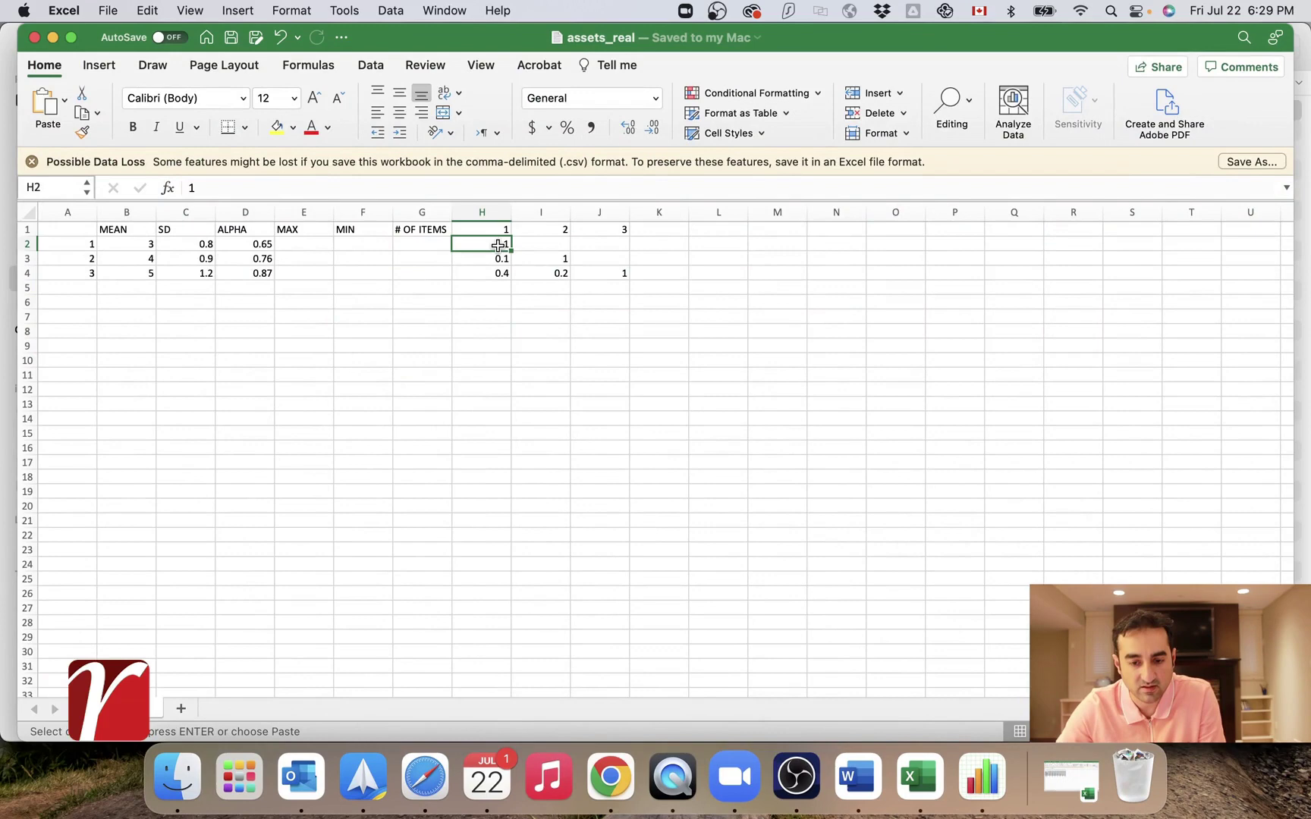
pyautogui.click(439, 246)
pyautogui.press('super+v')
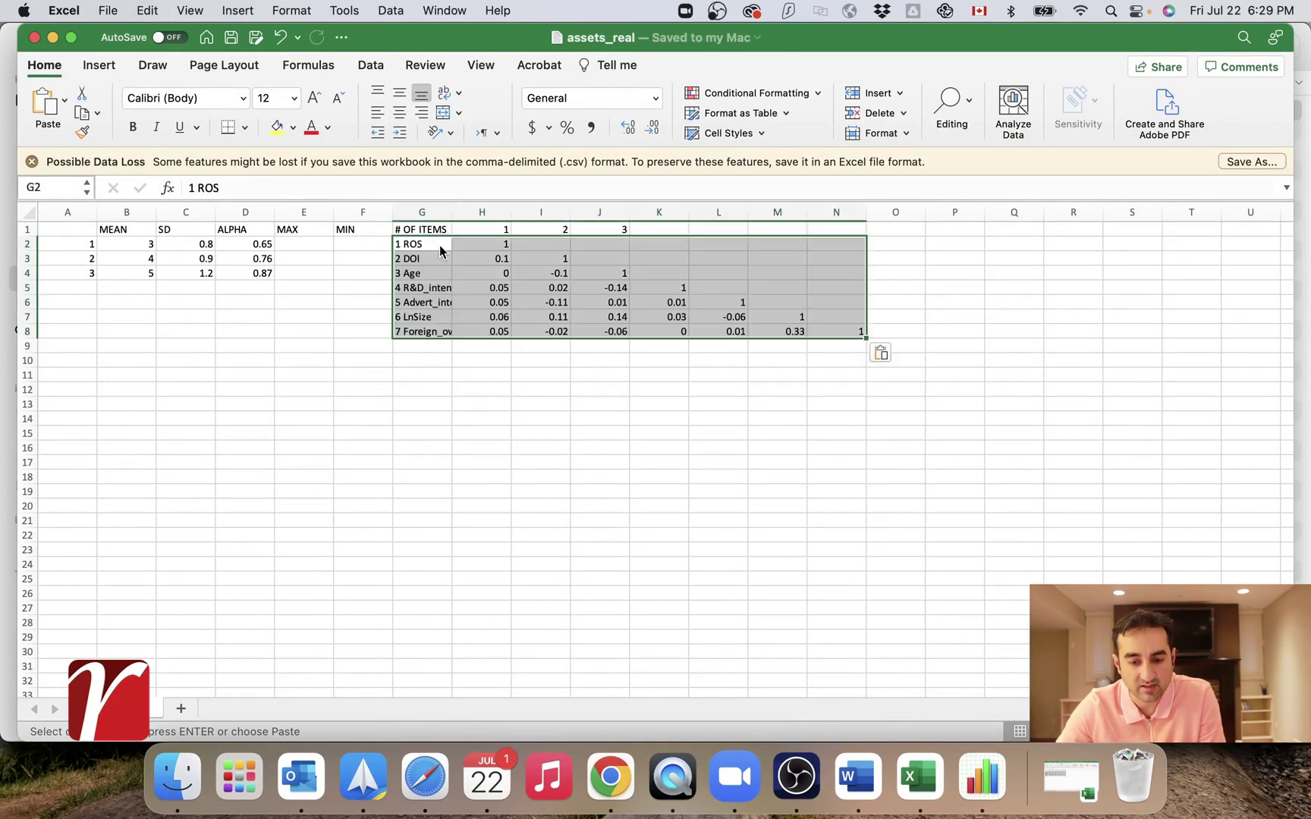
# Move the pasted variable labels from column G into column A
pyautogui.moveTo(440, 249); pyautogui.dragTo(437, 328)
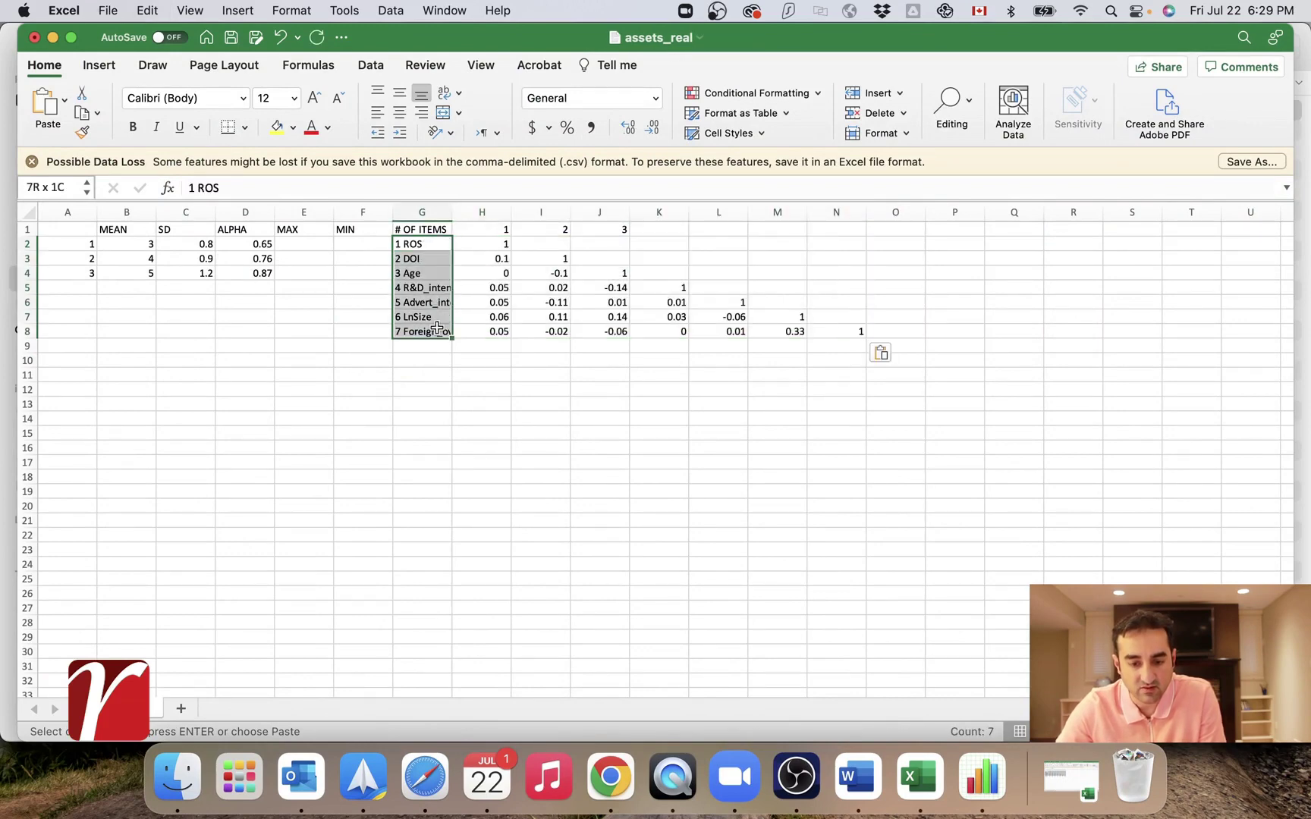
pyautogui.press('super+c')
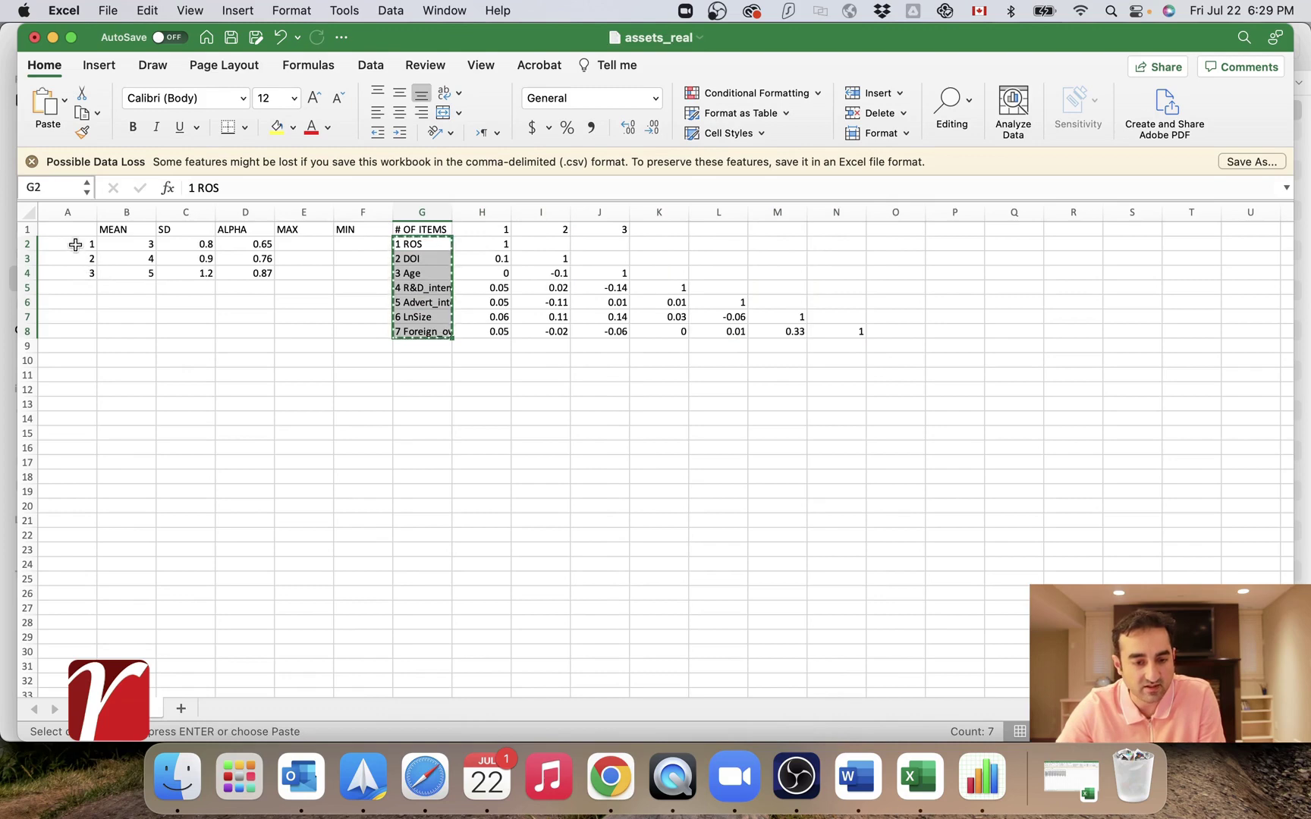
pyautogui.click(76, 245)
pyautogui.press('super+v')
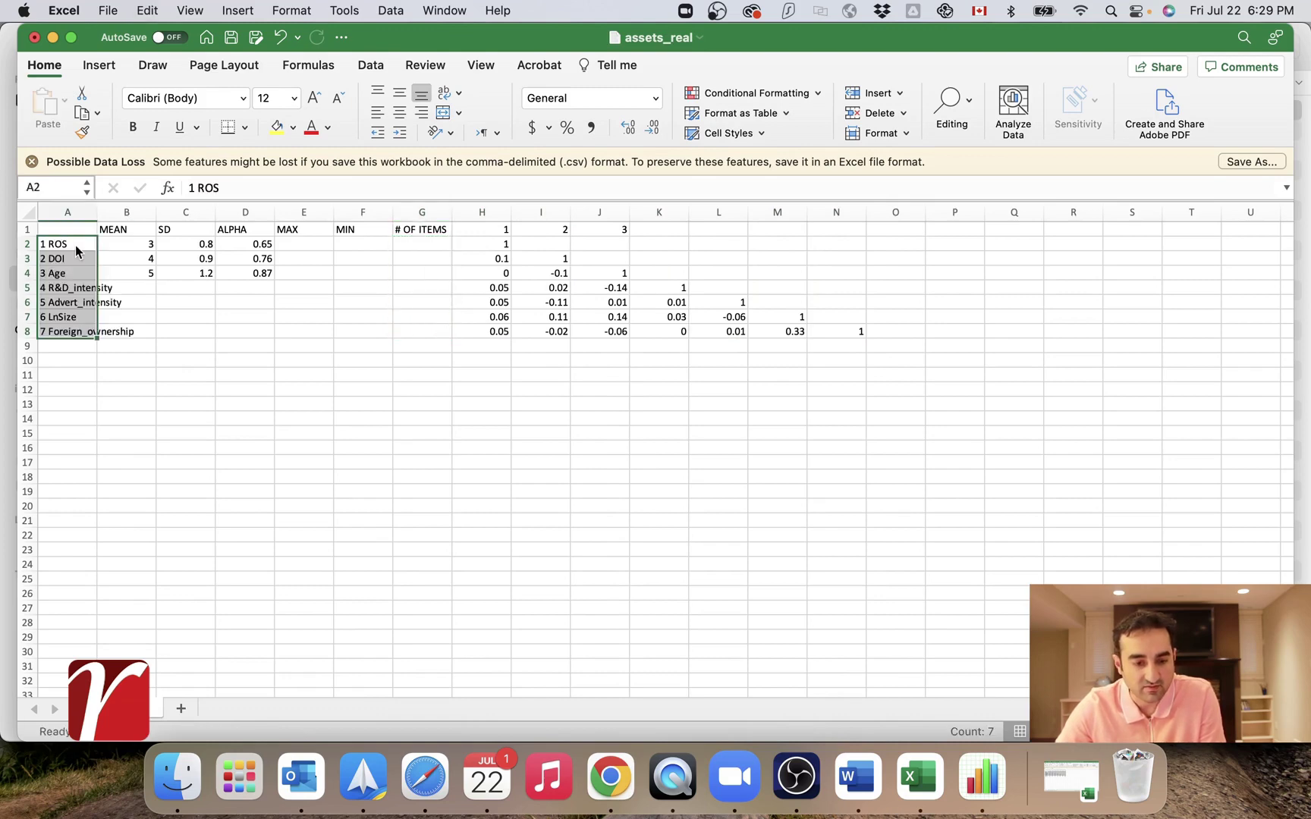
# Clear the old placeholder mean, SD and alpha values from B2:D4
pyautogui.moveTo(498, 229); pyautogui.dragTo(844, 227)
pyautogui.click(855, 404)
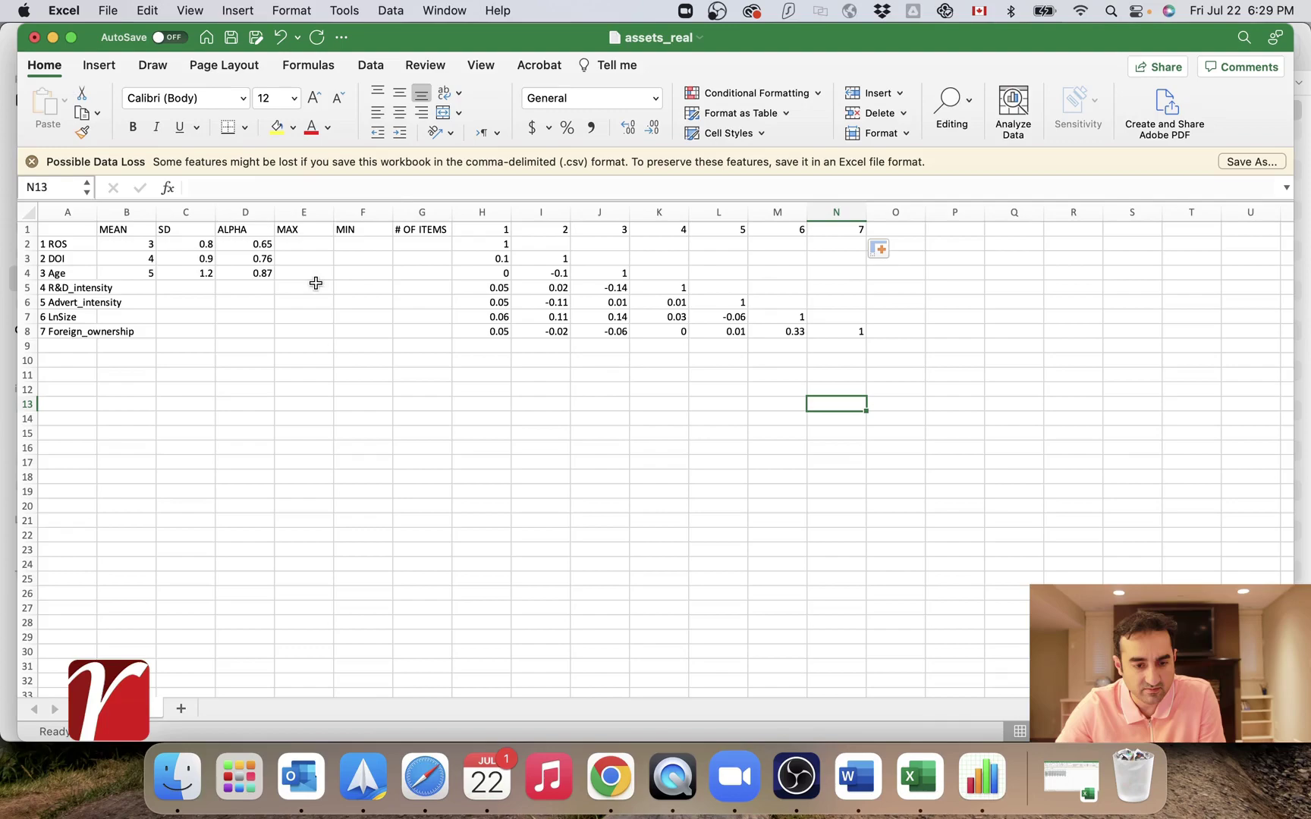
pyautogui.moveTo(146, 241); pyautogui.dragTo(258, 277)
pyautogui.press('Delete')
pyautogui.click(304, 419)
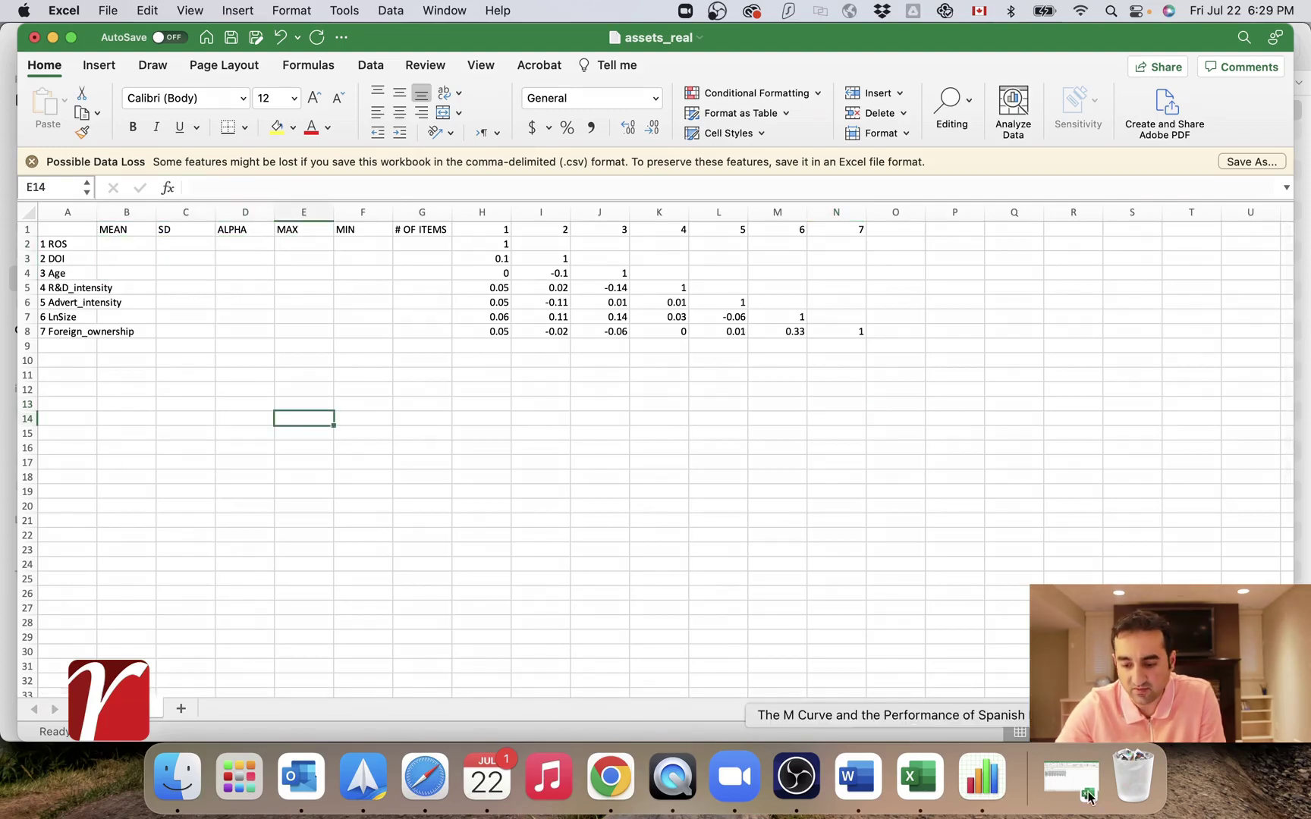
# Copy the seven means (B10:H10) from Correlation_Table and paste-transpose them into the MEAN column at B2
pyautogui.click(1071, 782)
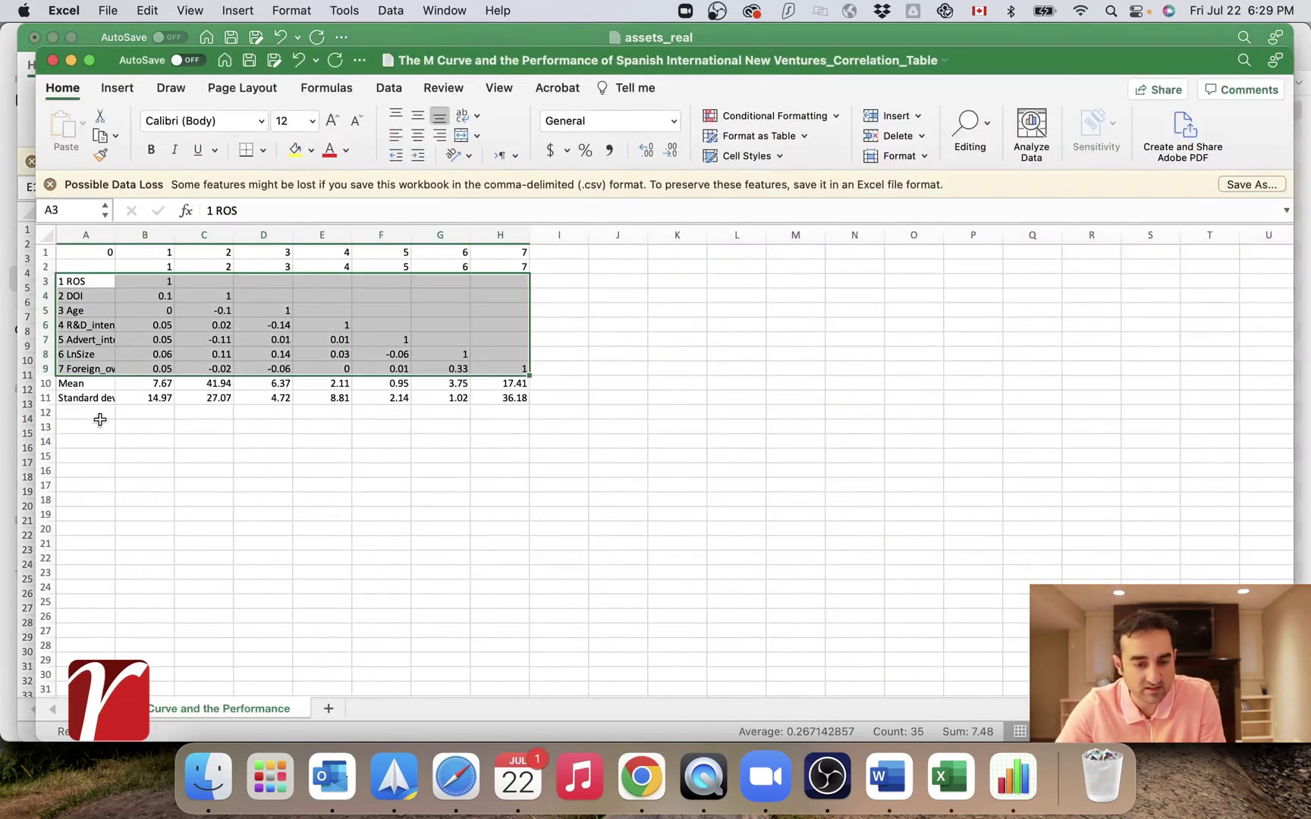
pyautogui.click(143, 383)
pyautogui.moveTo(143, 383); pyautogui.dragTo(504, 386)
pyautogui.press('super+c')
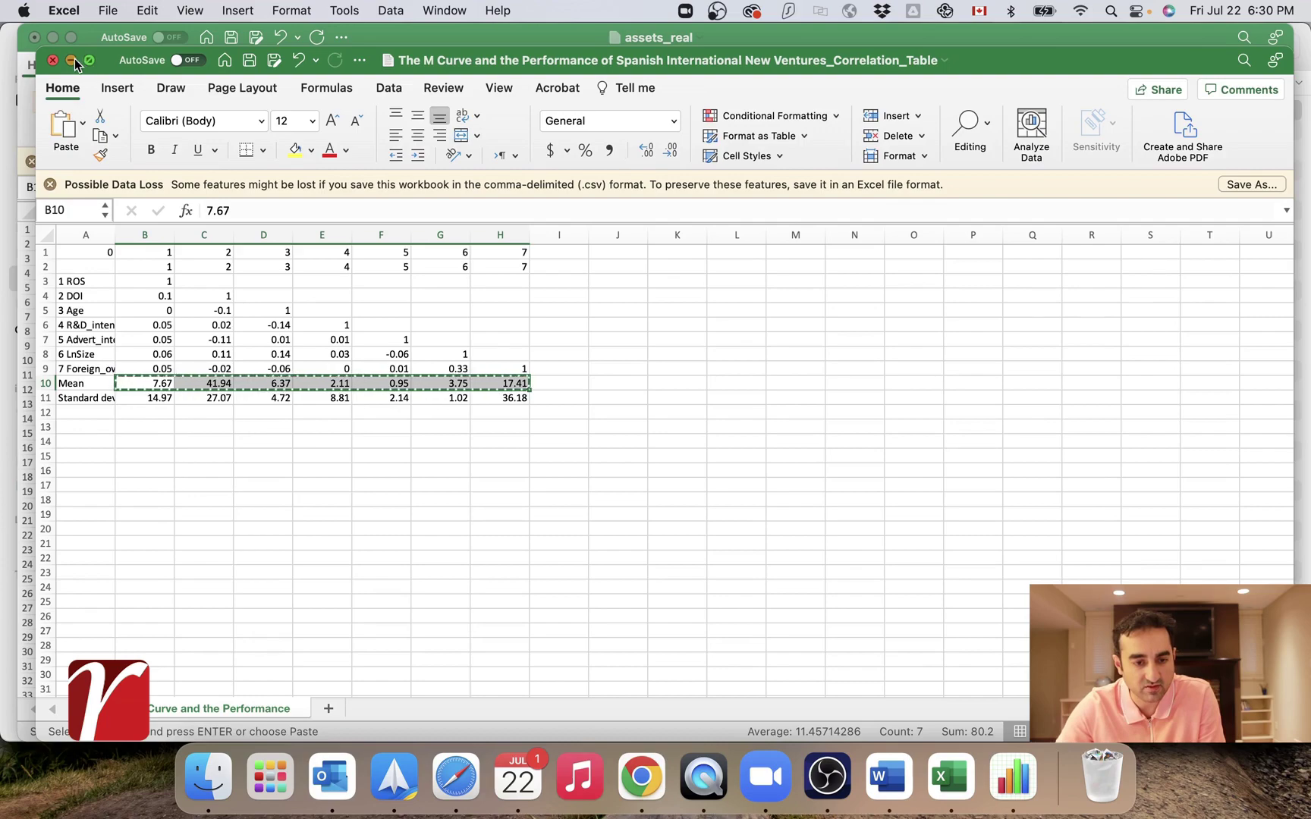
pyautogui.click(74, 62)
pyautogui.rightClick(126, 246)
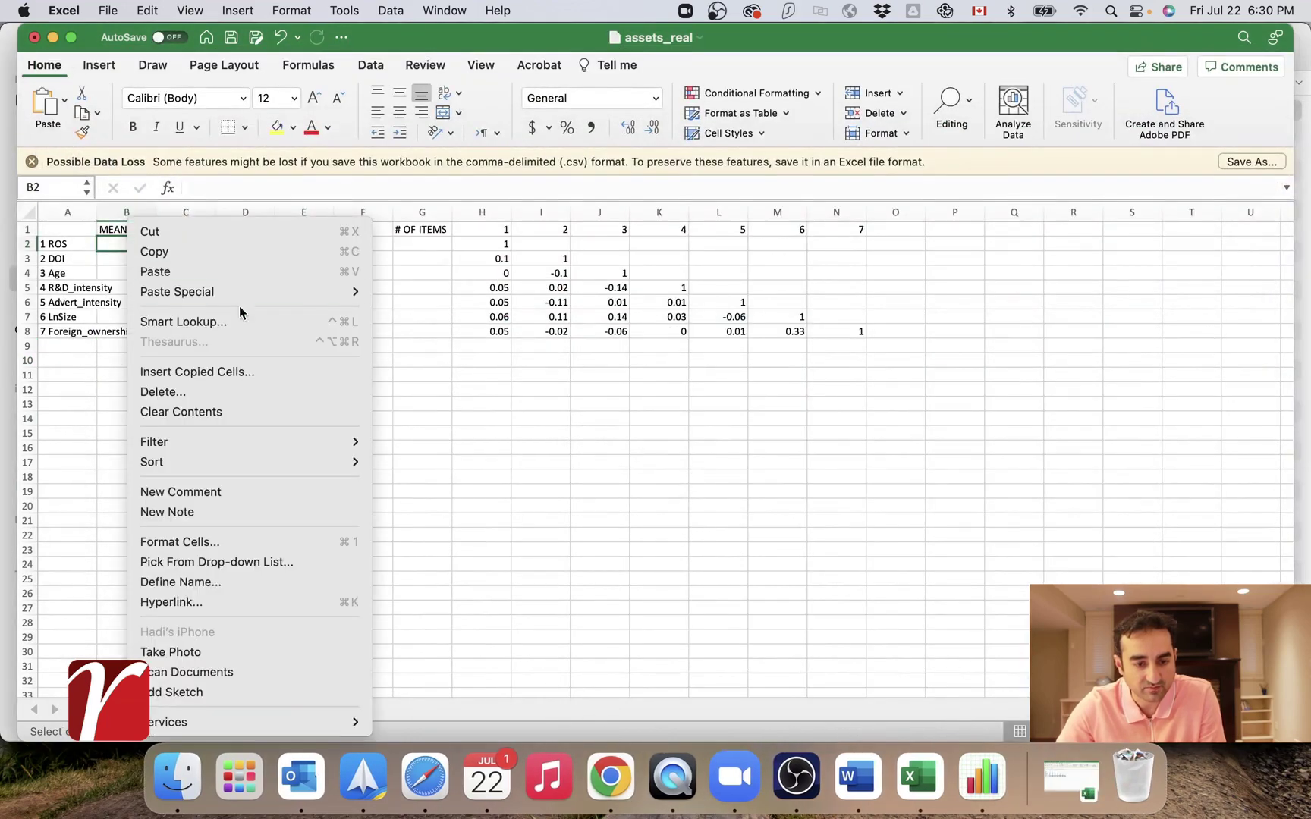
pyautogui.moveTo(324, 291)
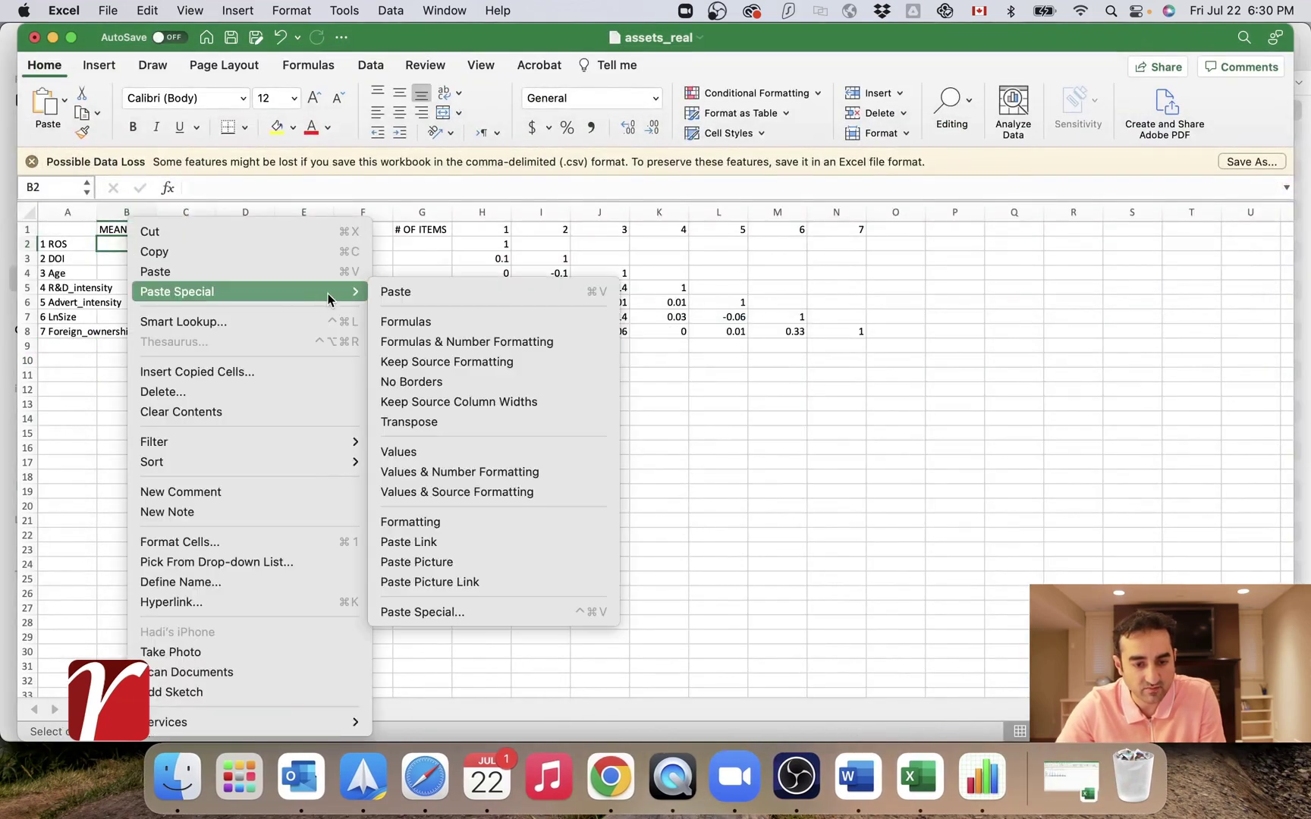
pyautogui.click(445, 430)
# Paste-transpose the seven standard deviations (B11:H11) into the SD column at C2 and save assets_real
pyautogui.click(1070, 778)
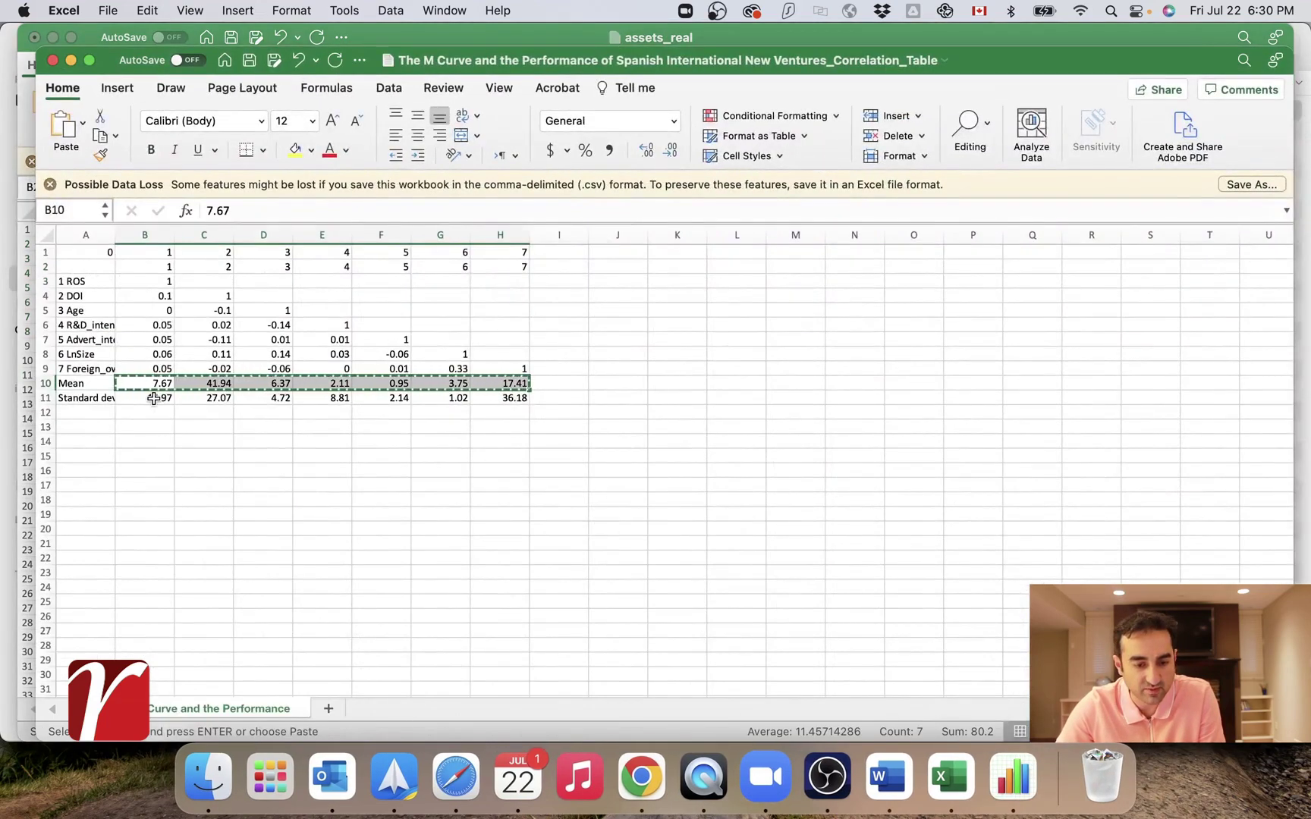
pyautogui.moveTo(154, 399); pyautogui.dragTo(513, 398)
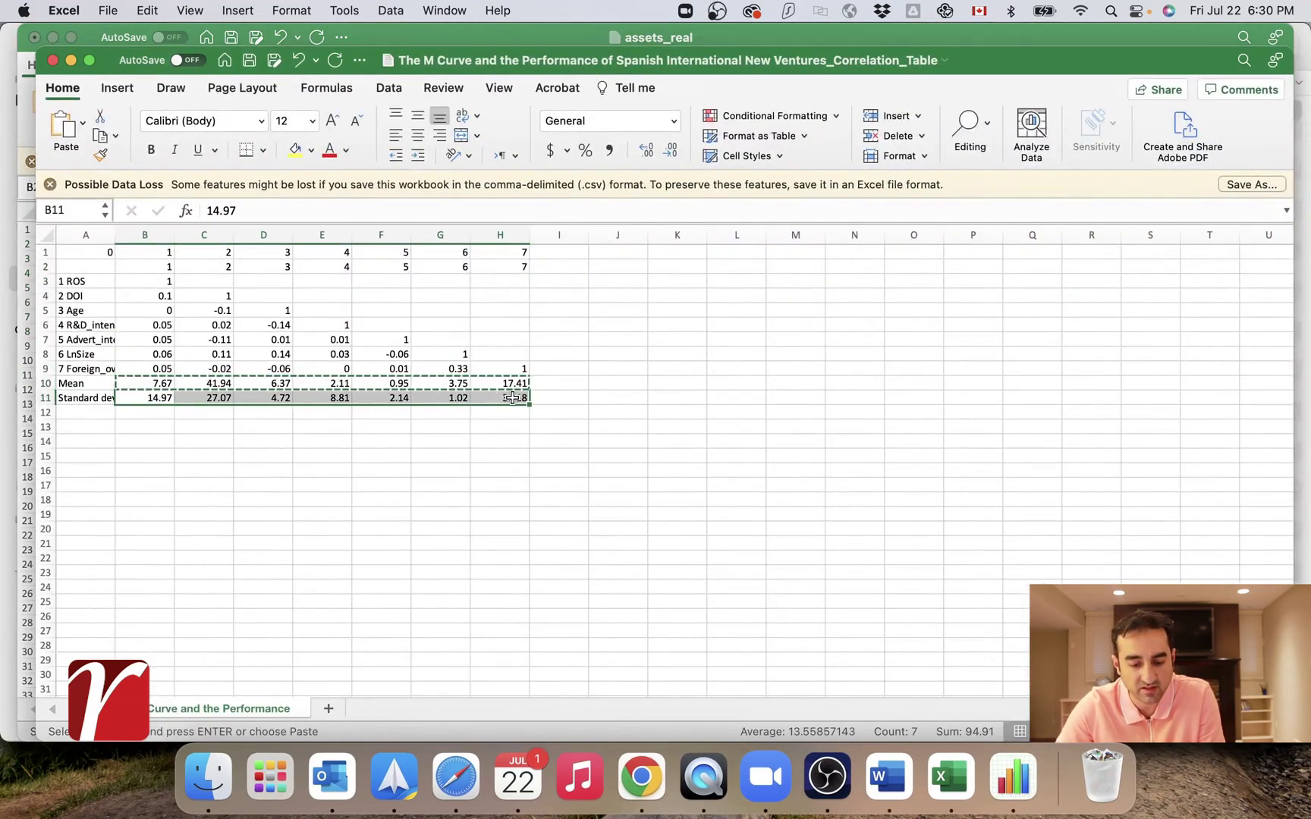
pyautogui.press('super+c')
pyautogui.click(71, 60)
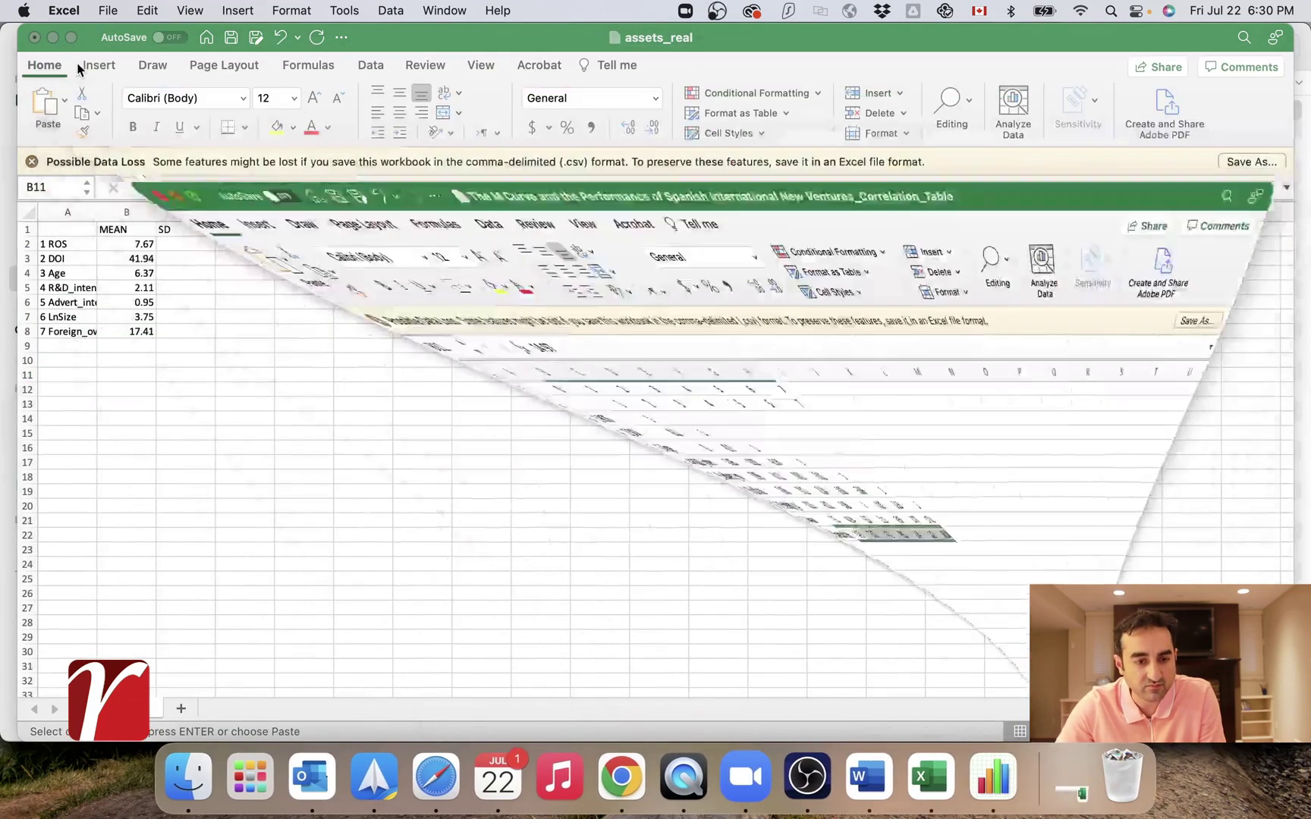
pyautogui.click(185, 243)
pyautogui.rightClick(185, 243)
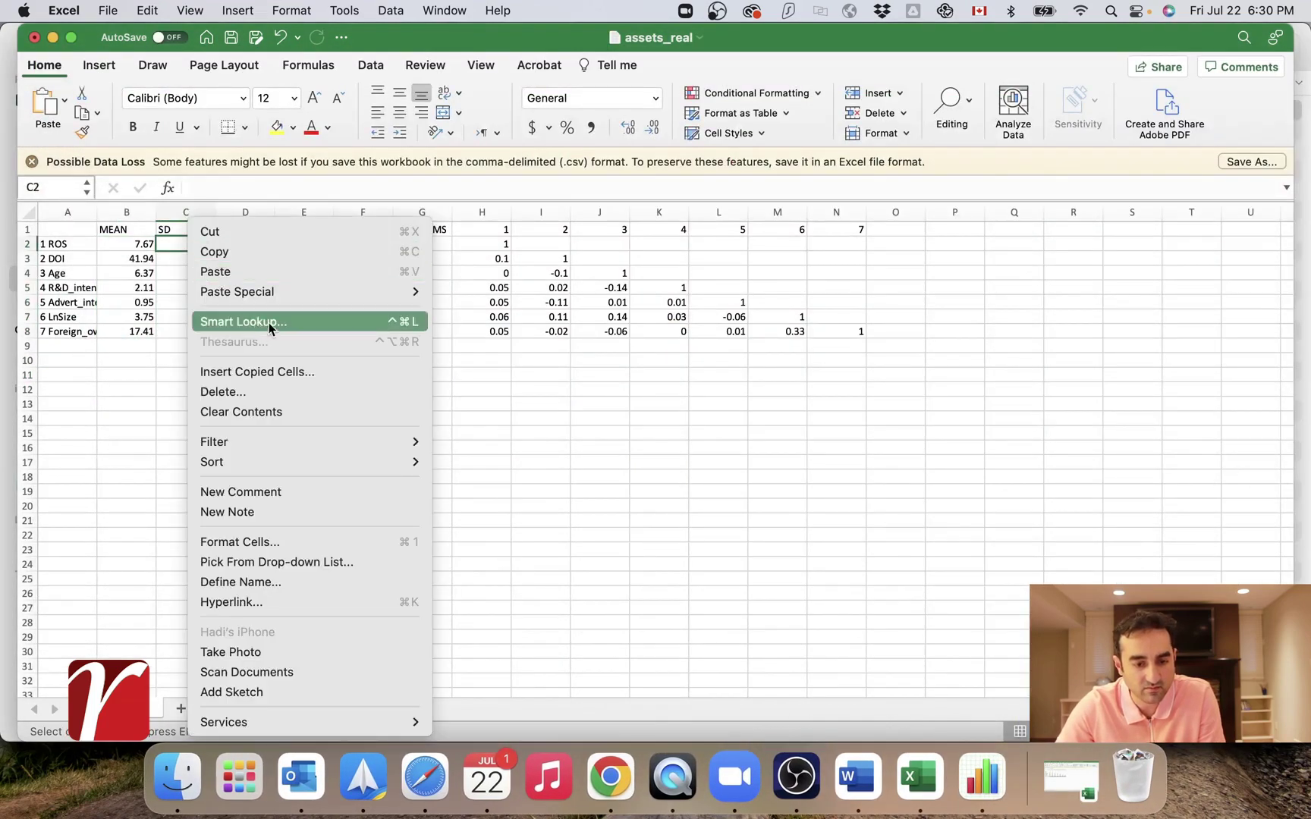
pyautogui.moveTo(345, 295)
pyautogui.click(505, 427)
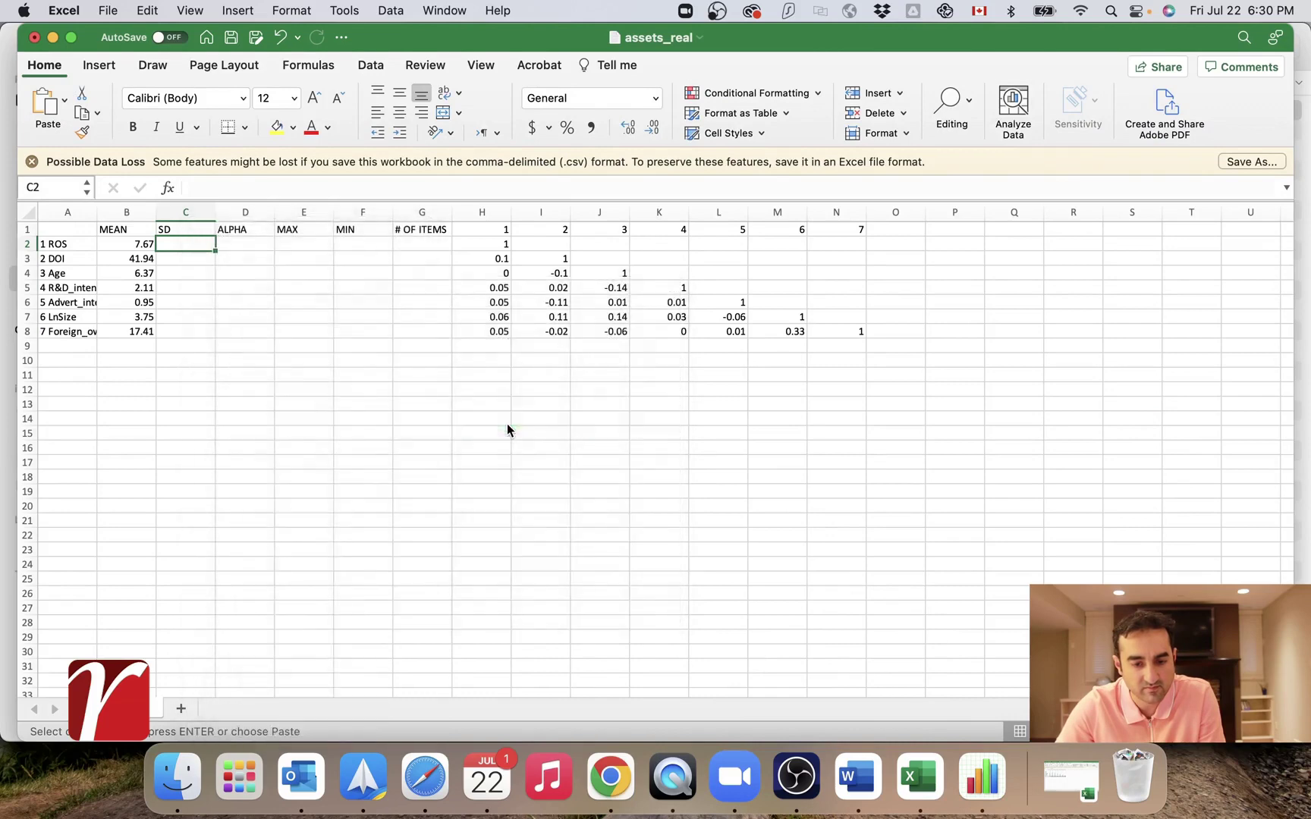
pyautogui.click(600, 462)
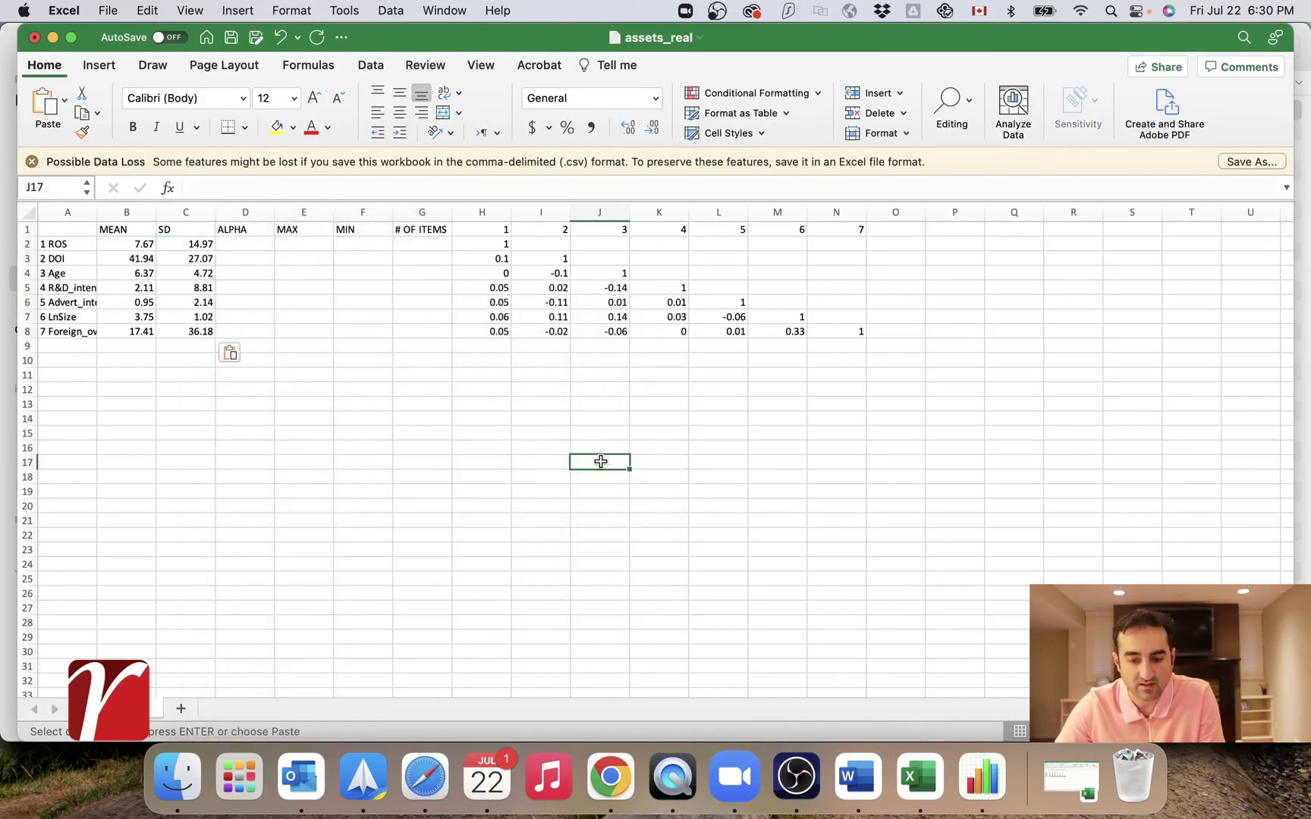
pyautogui.press('super+s')
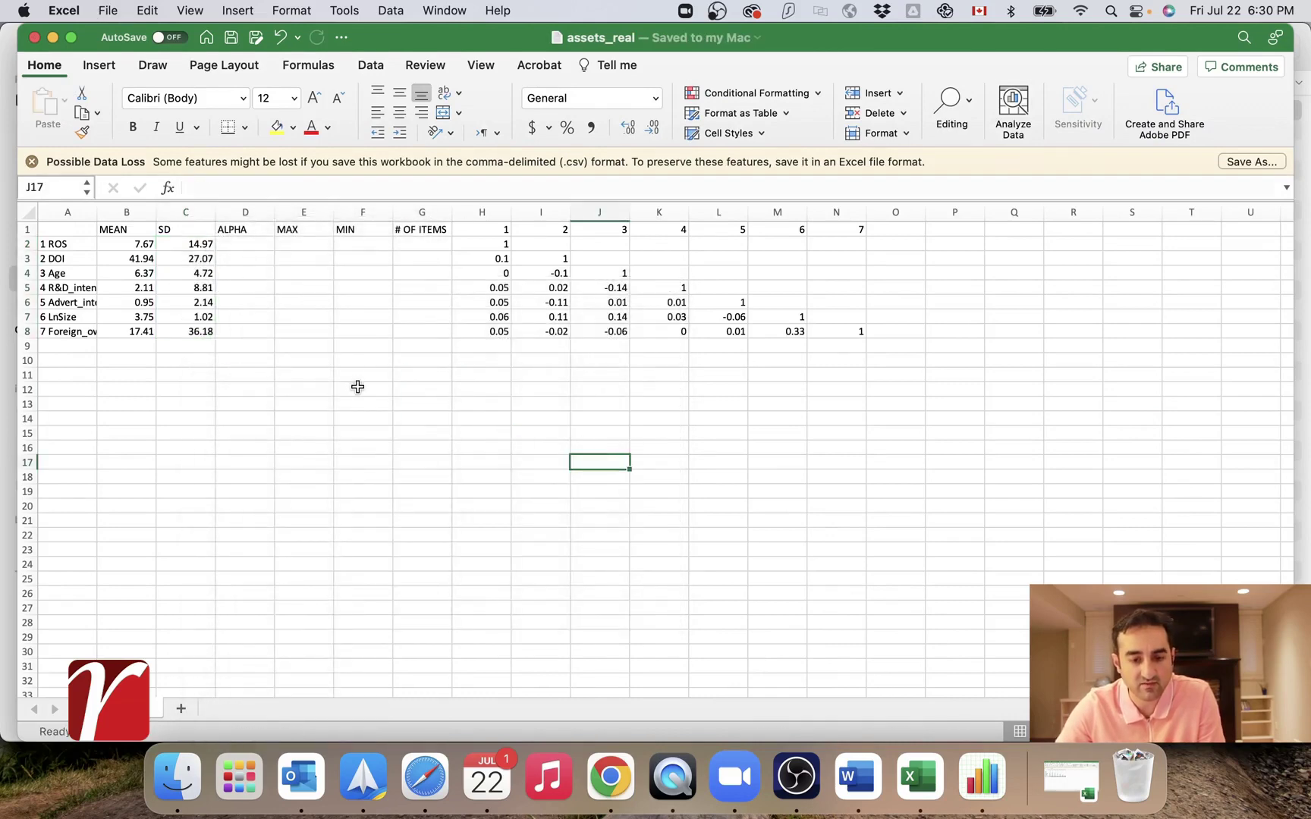
# Return to HubMeta in the browser and open the M Curve paper's Correlations table
pyautogui.click(622, 791)
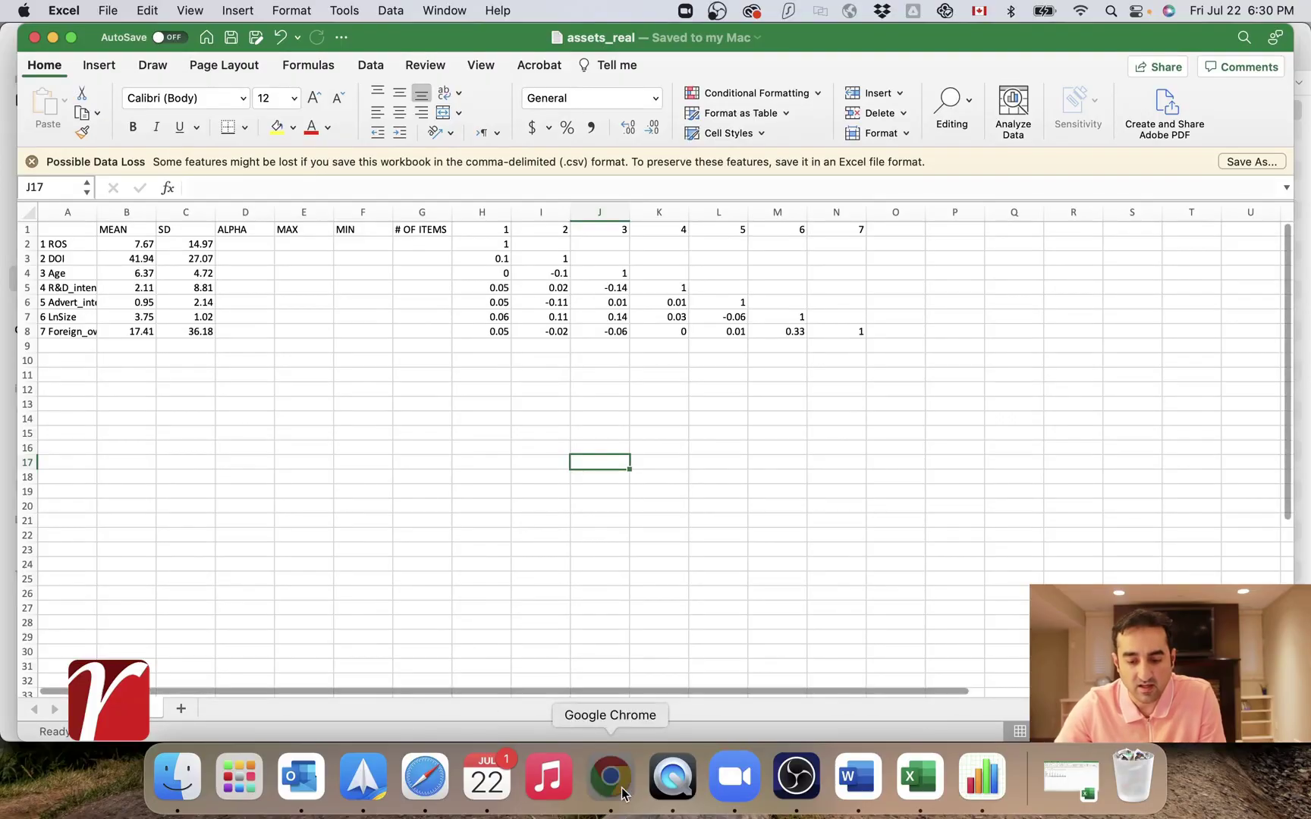
pyautogui.scroll(15, 594, 491)
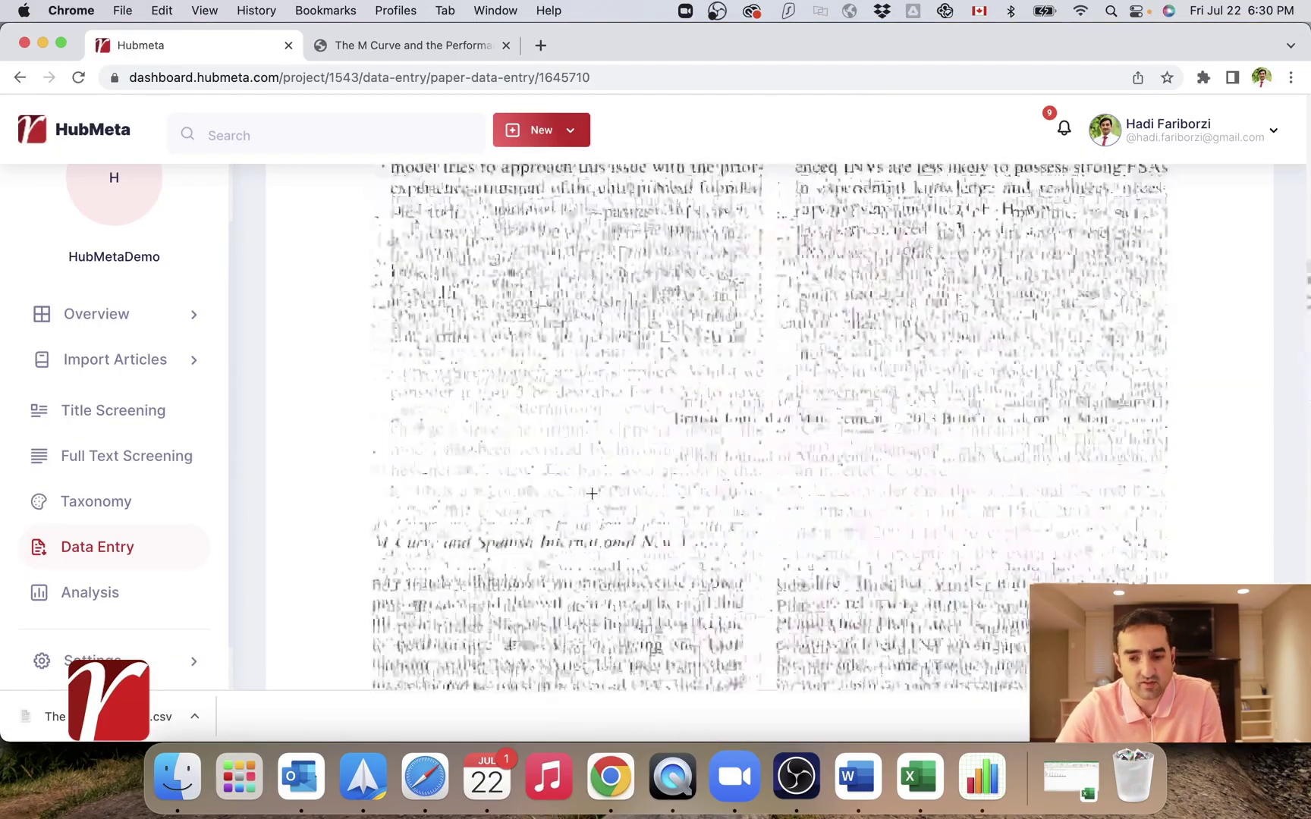
pyautogui.scroll(10, 302, 149)
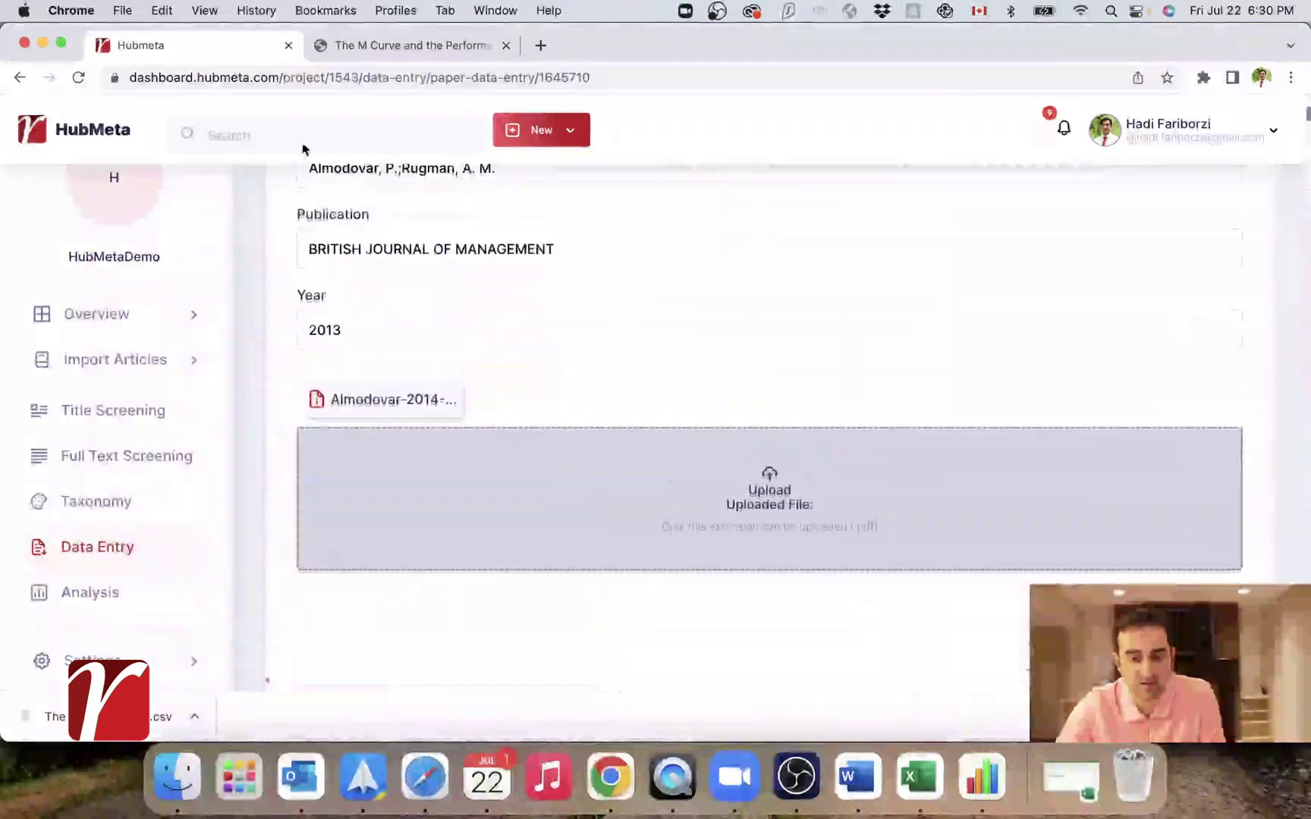
pyautogui.scroll(5, 319, 243)
pyautogui.click(319, 372)
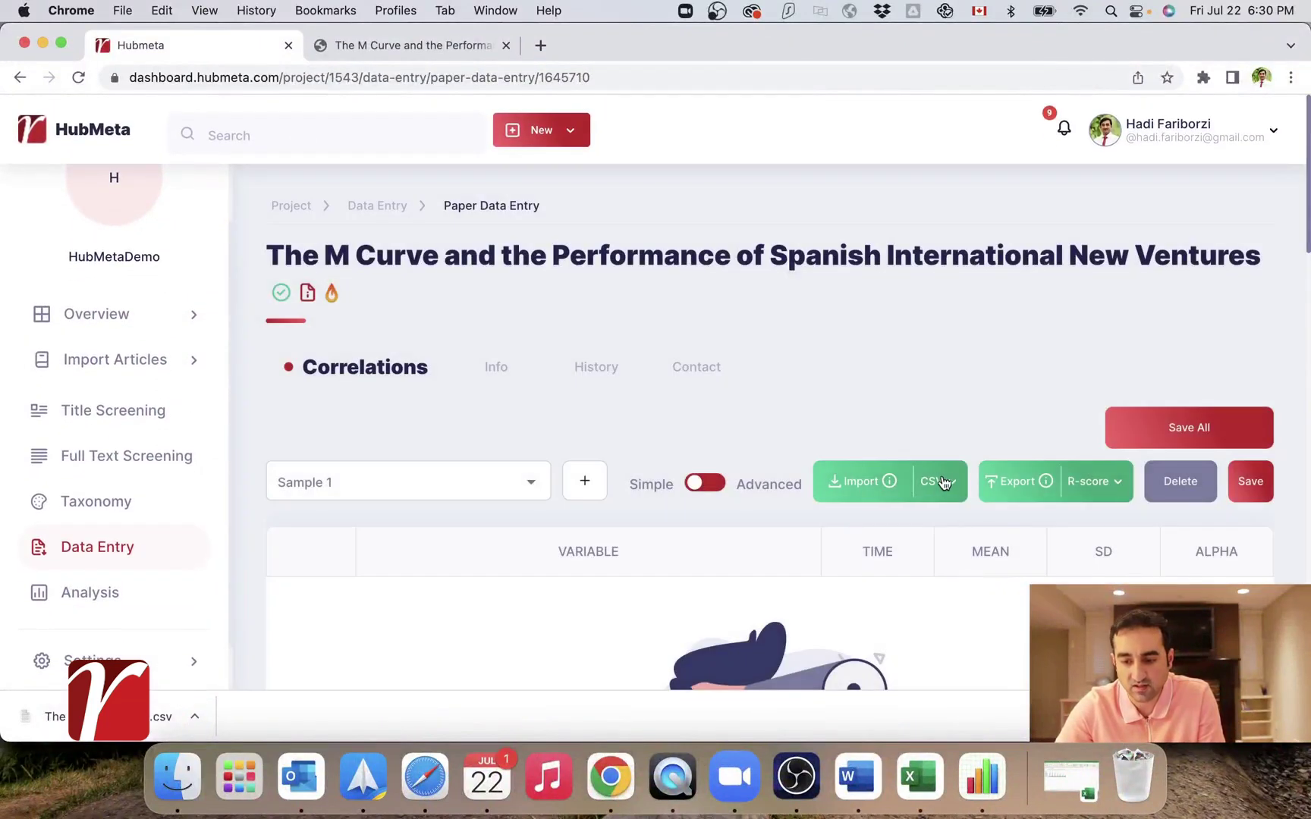
# Start a CSV import and pick assets_real.csv as the file to upload
pyautogui.click(940, 481)
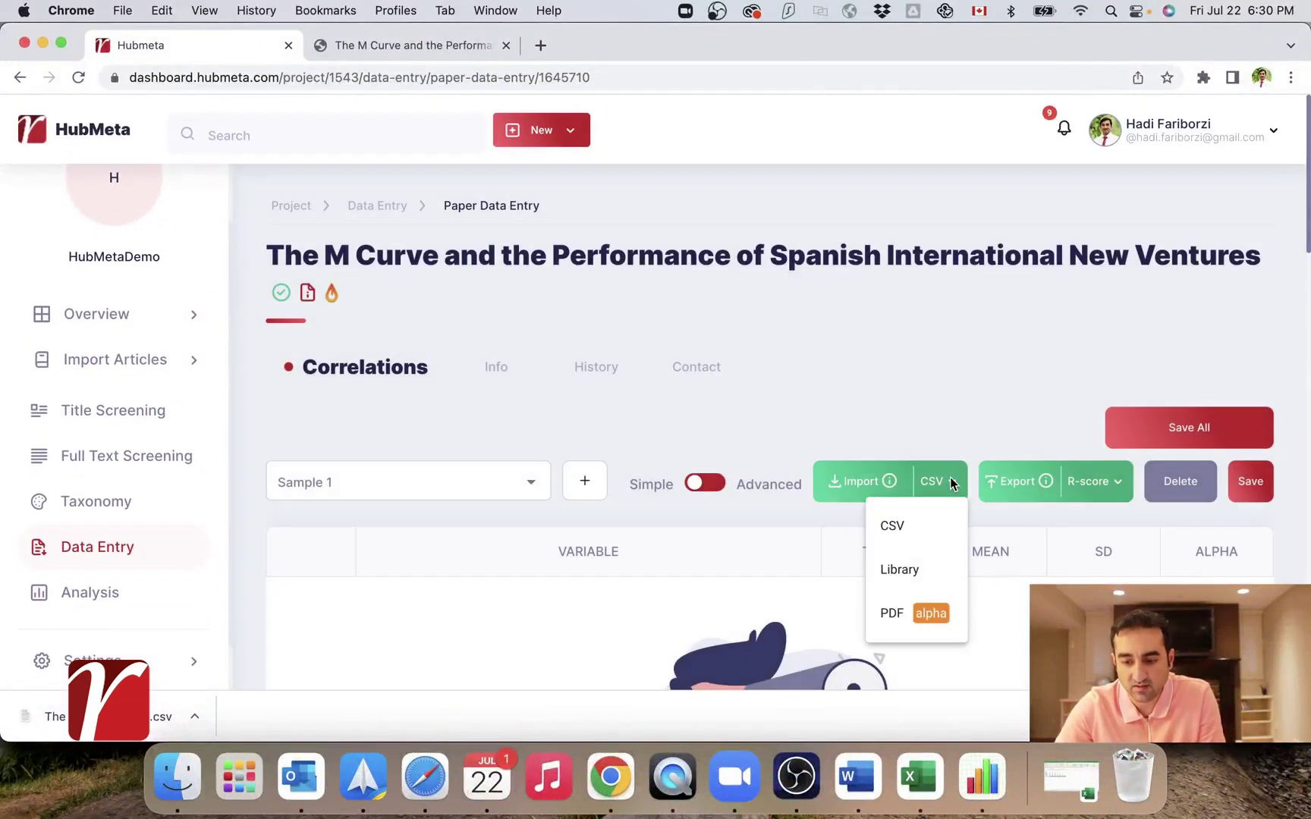
pyautogui.click(921, 528)
pyautogui.click(659, 412)
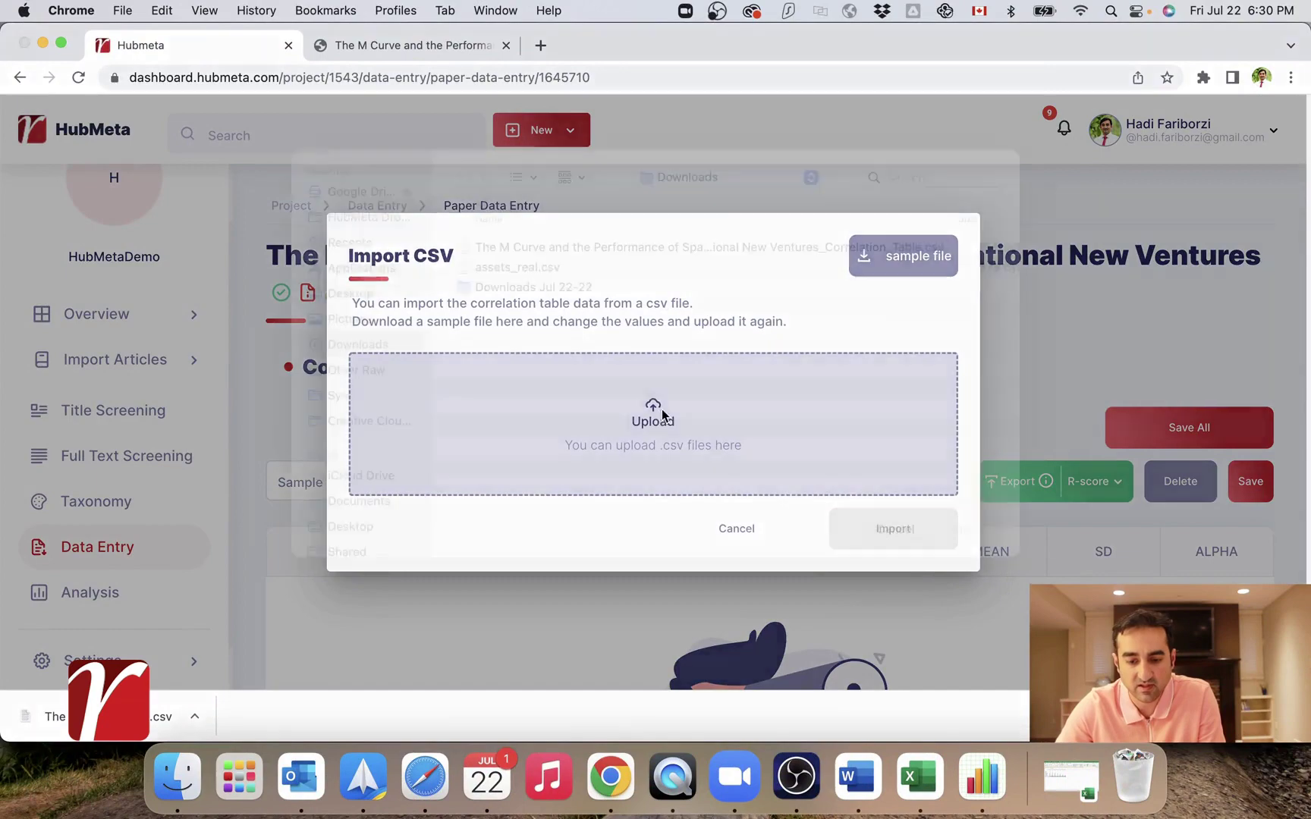
pyautogui.doubleClick(524, 297)
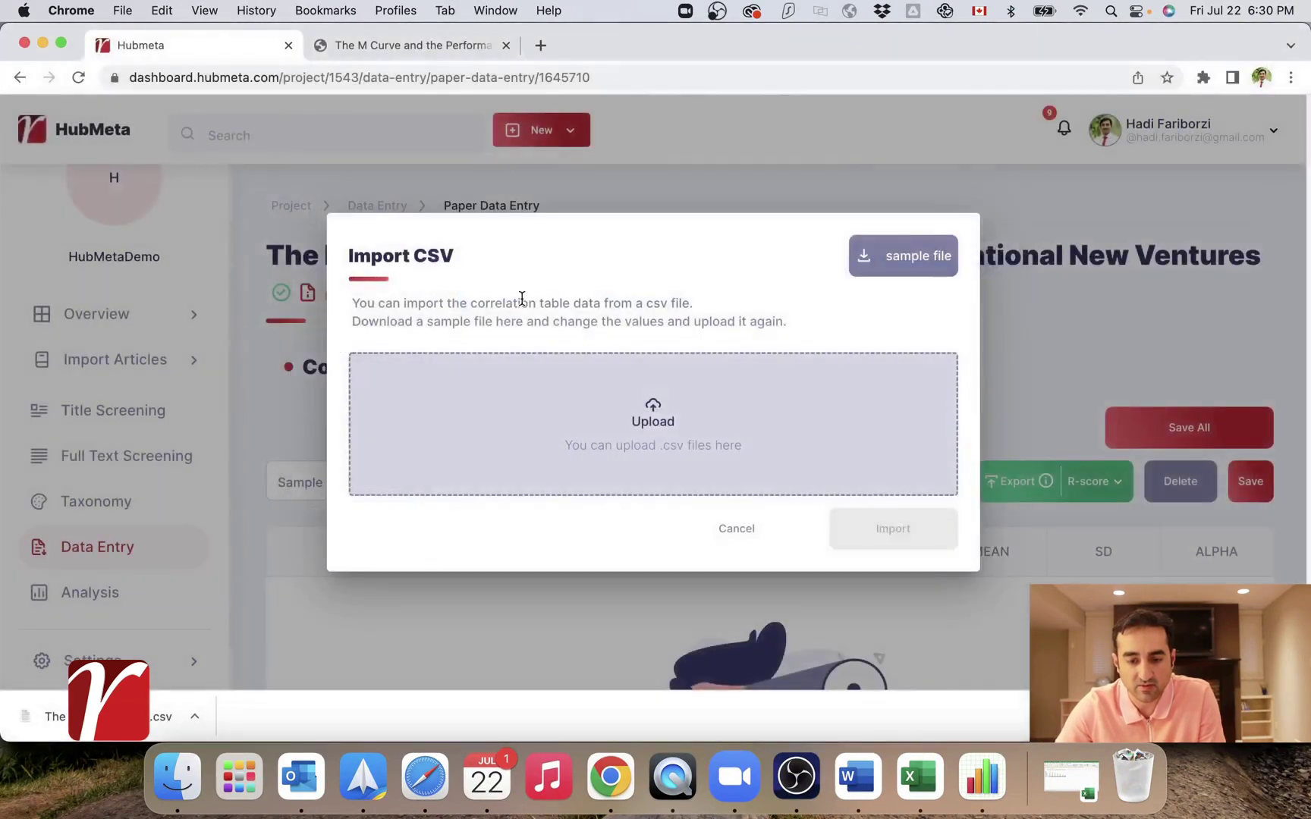
pyautogui.click(905, 527)
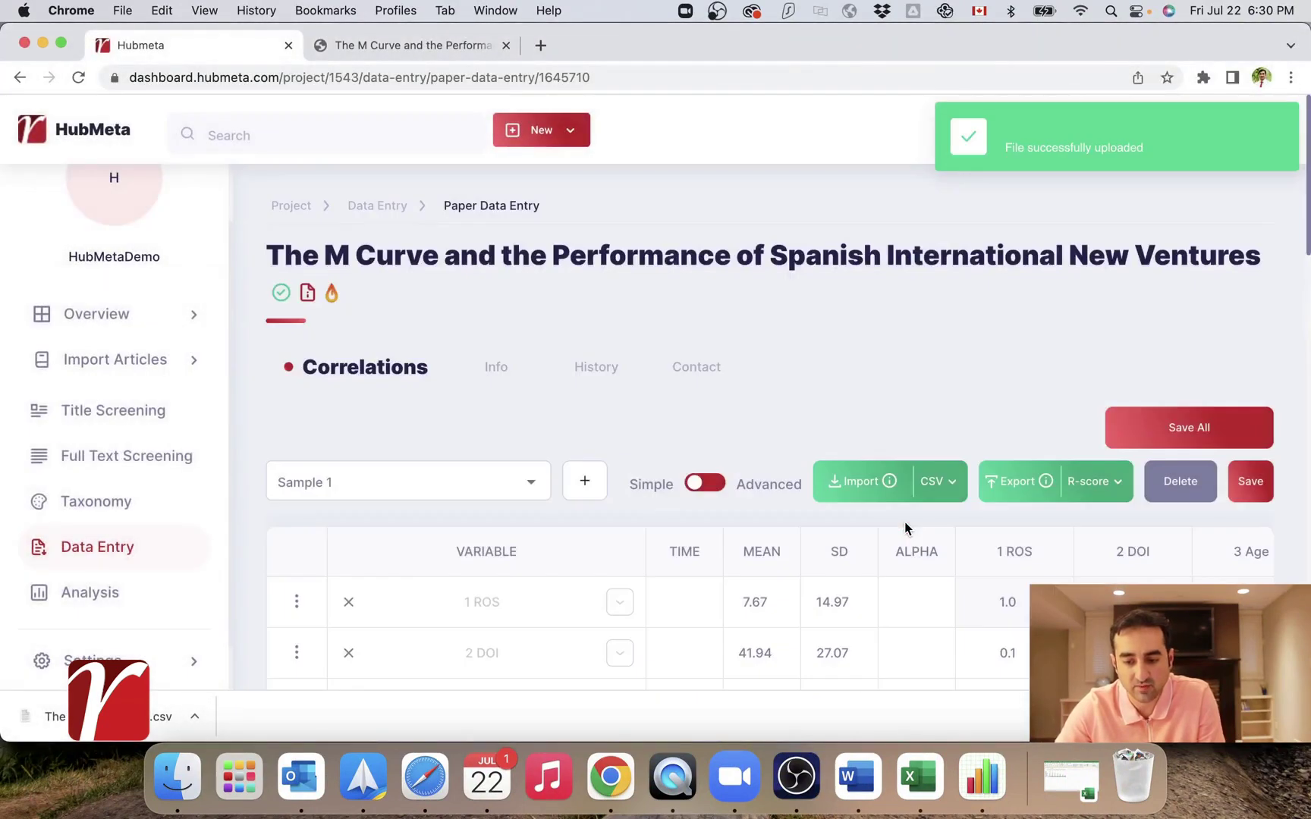
pyautogui.scroll(-2, 905, 529)
pyautogui.scroll(-7, 907, 529)
pyautogui.scroll(5, 907, 529)
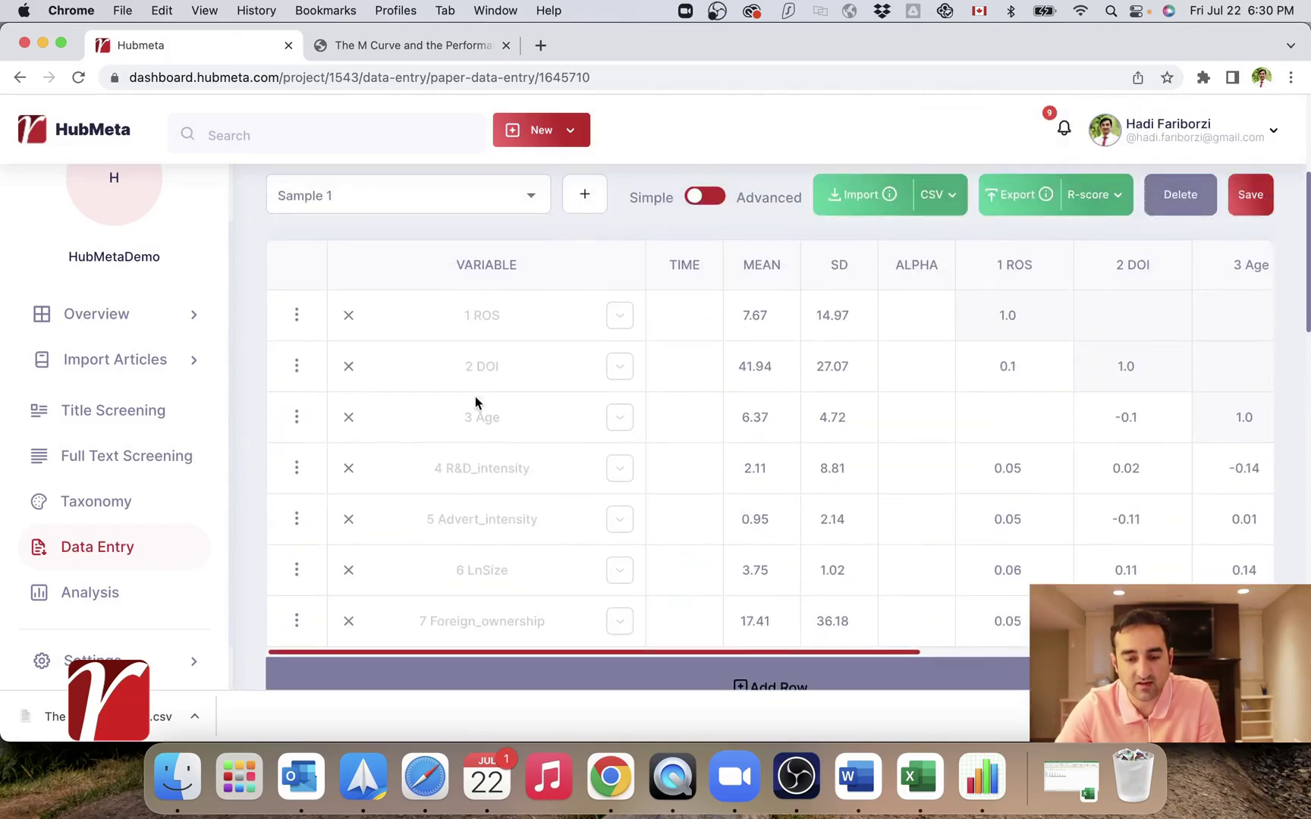
pyautogui.hscroll(10, 1030, 545)
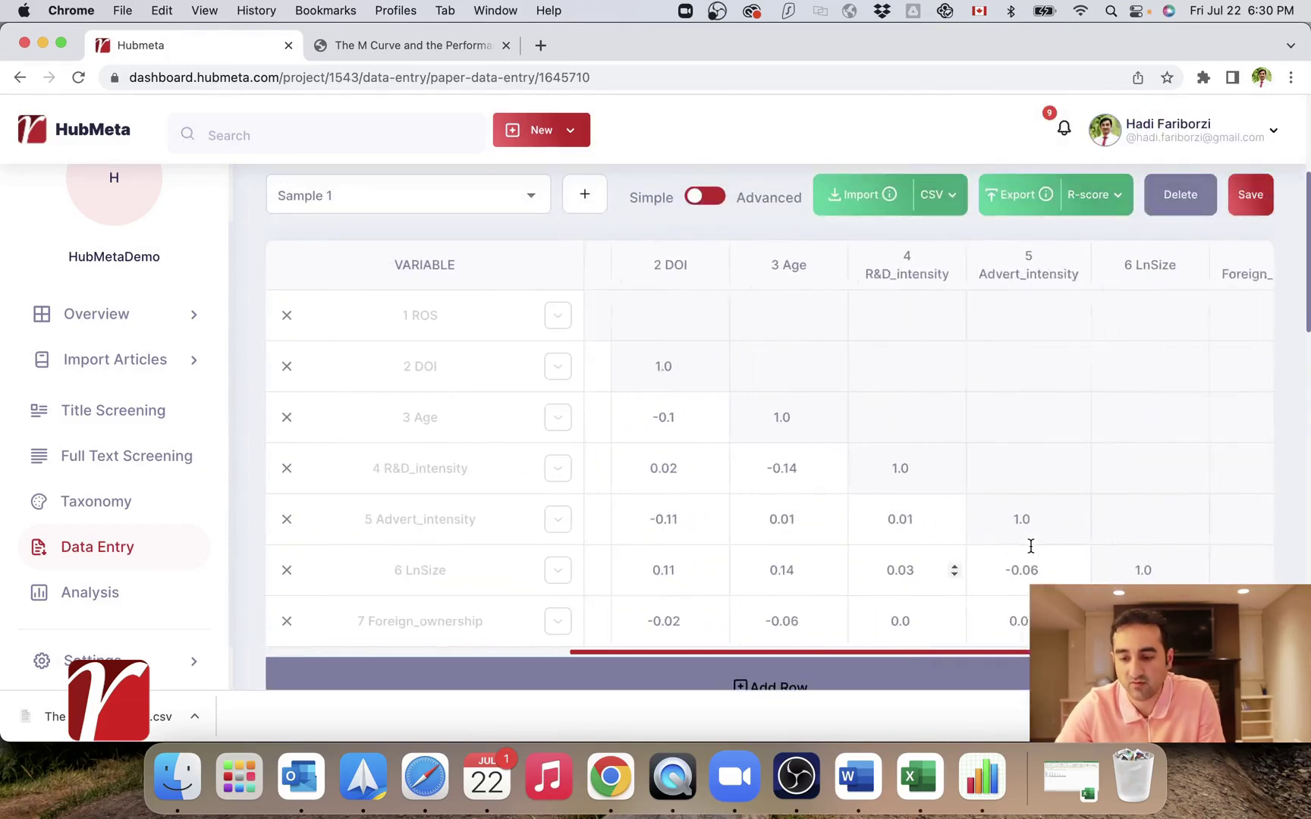